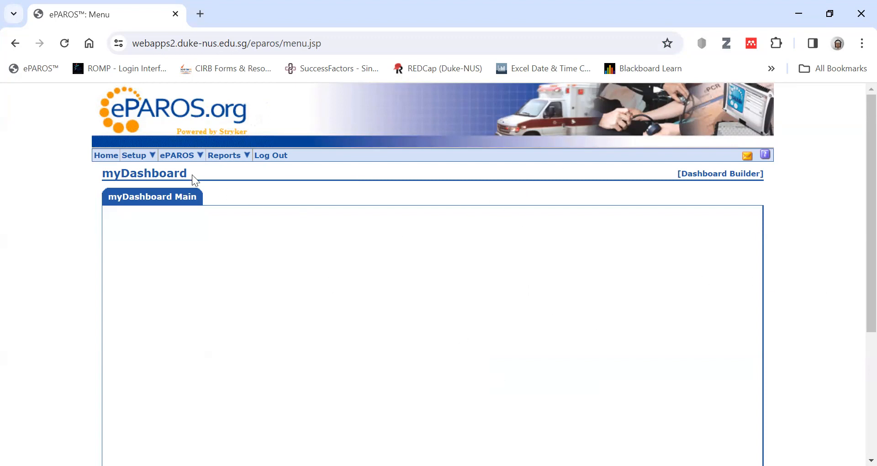
Start a new PAROS patient enrollment and set the site number to 01.
mouse_move(189, 157)
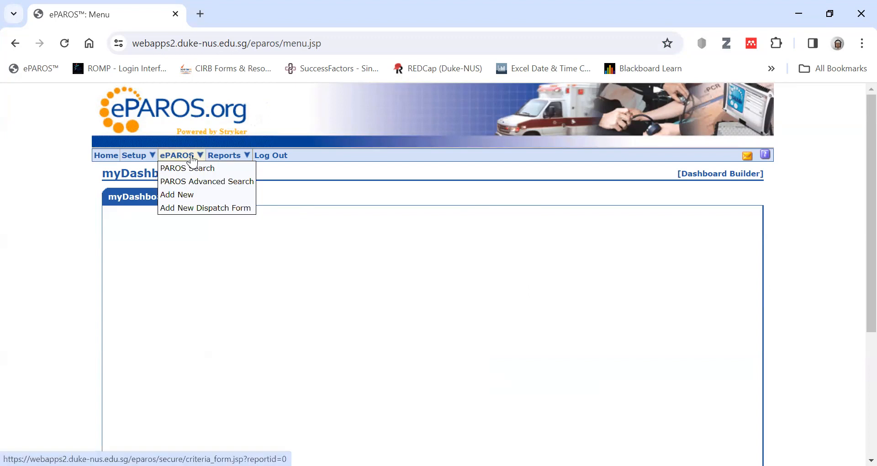
click(207, 198)
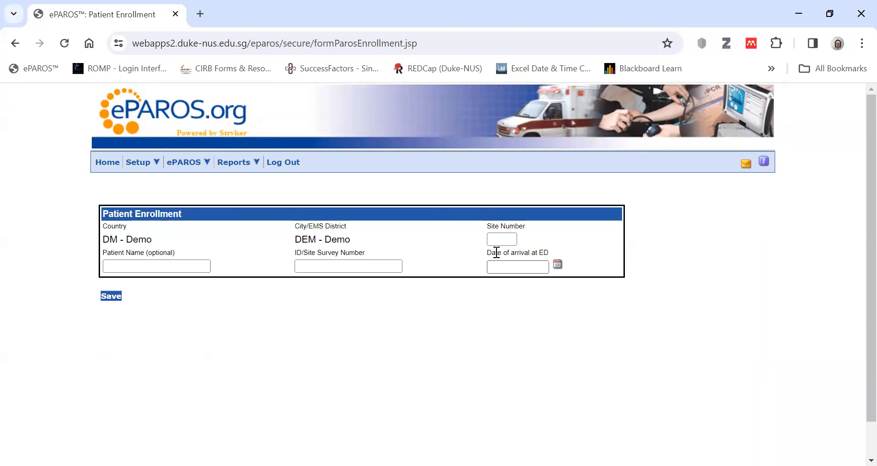
drag(488, 229, 539, 226)
click(508, 242)
text(01)
click(165, 264)
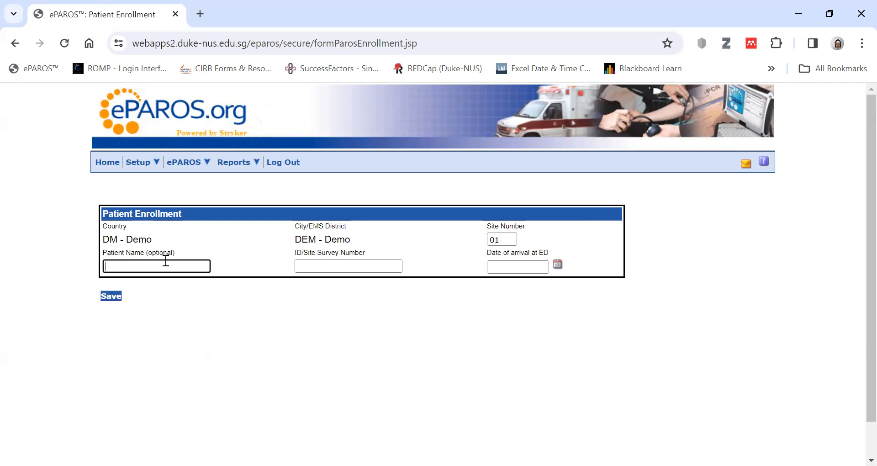
Fill in the ID/Site Survey Number on the patient enrollment form.
click(366, 252)
triple_click(341, 252)
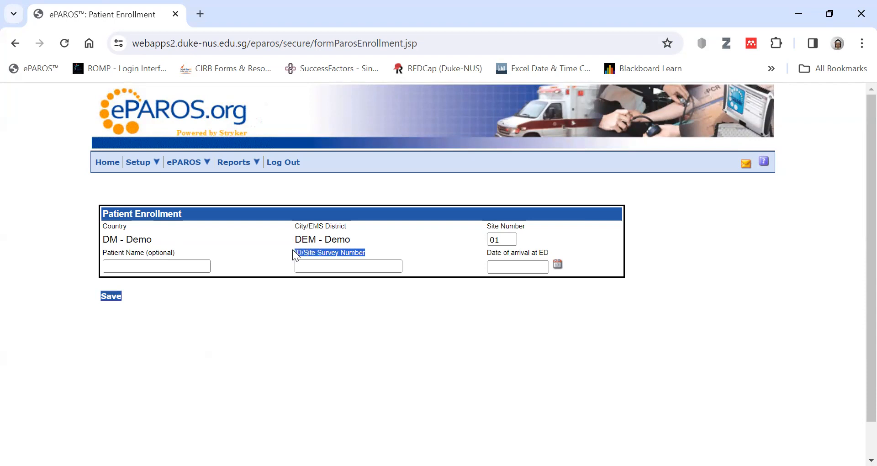
click(334, 268)
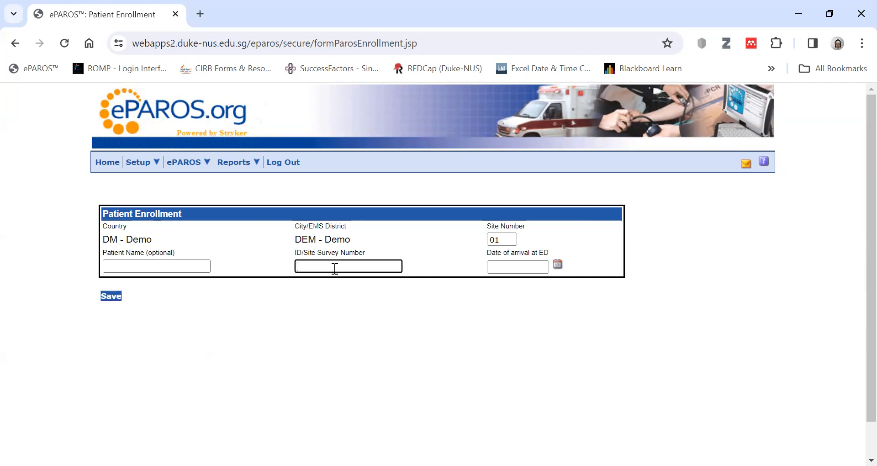
text(1234)
drag(335, 269, 287, 269)
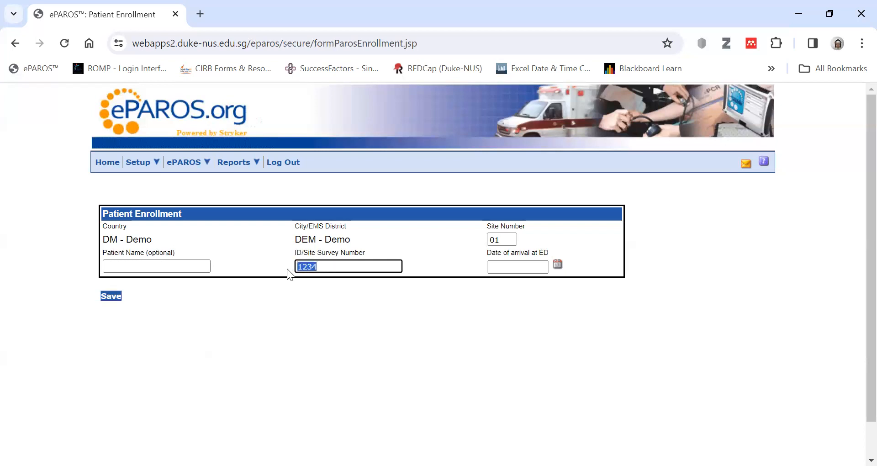
click(330, 263)
Set the date of arrival at ED to 16/02/2024 and save the enrollment.
click(516, 267)
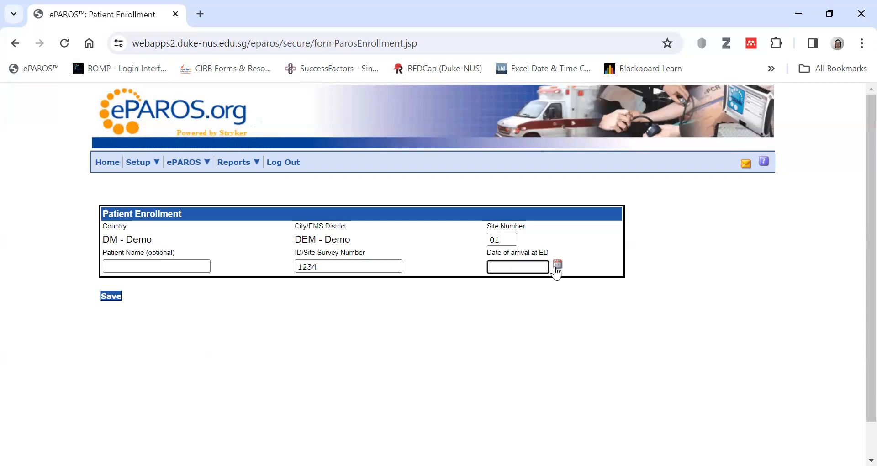
click(557, 265)
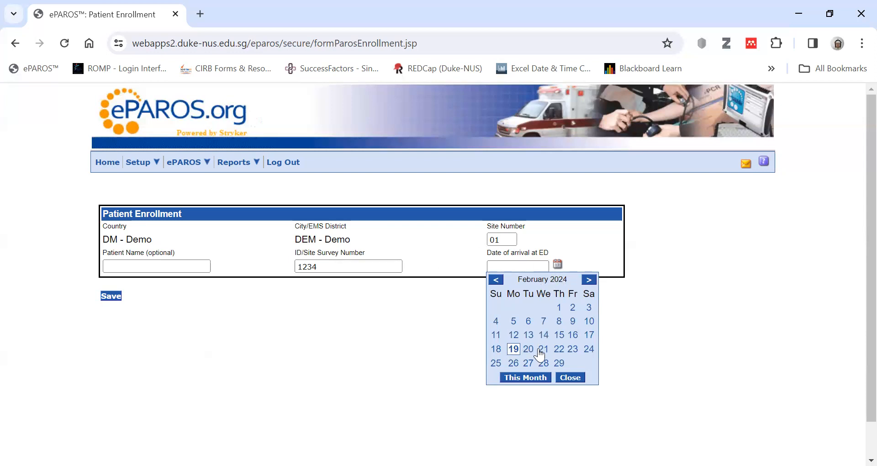
click(572, 335)
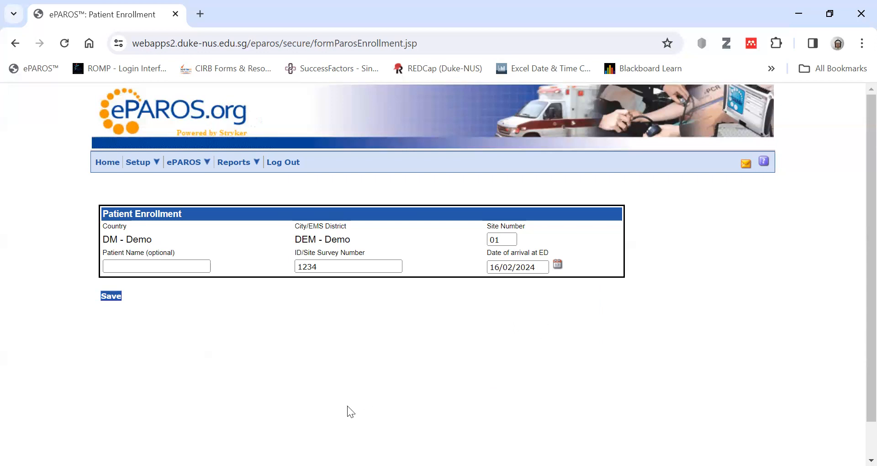
click(111, 297)
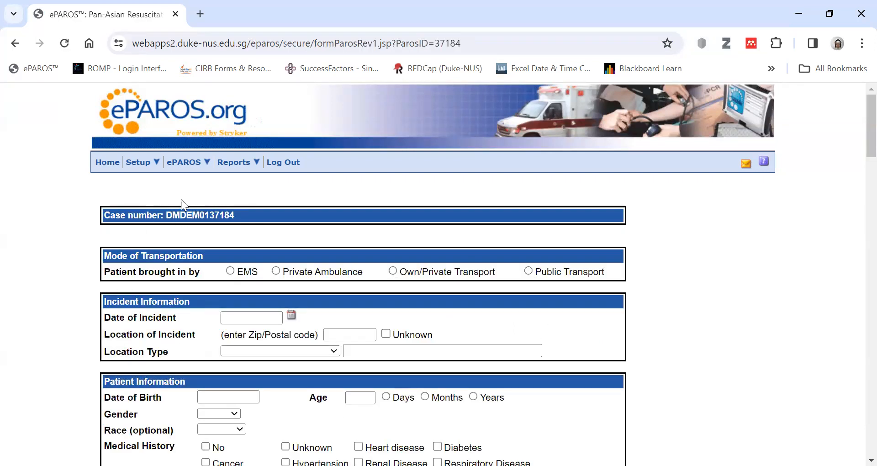
Examine how the case number in the form's header is composed.
scroll(181, 199, down, 1)
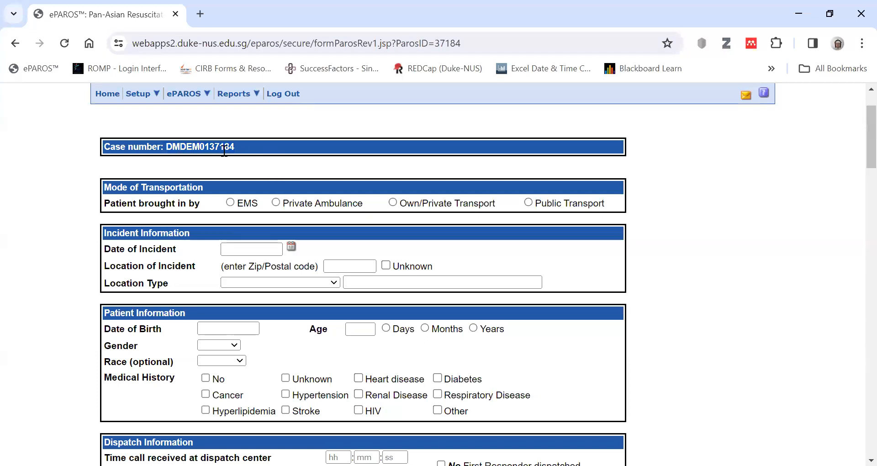
scroll(248, 160, up, 2)
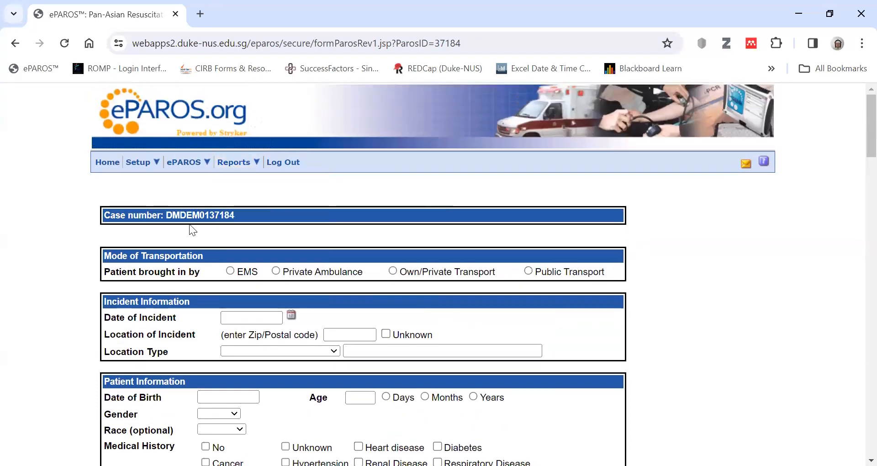
drag(235, 213, 172, 220)
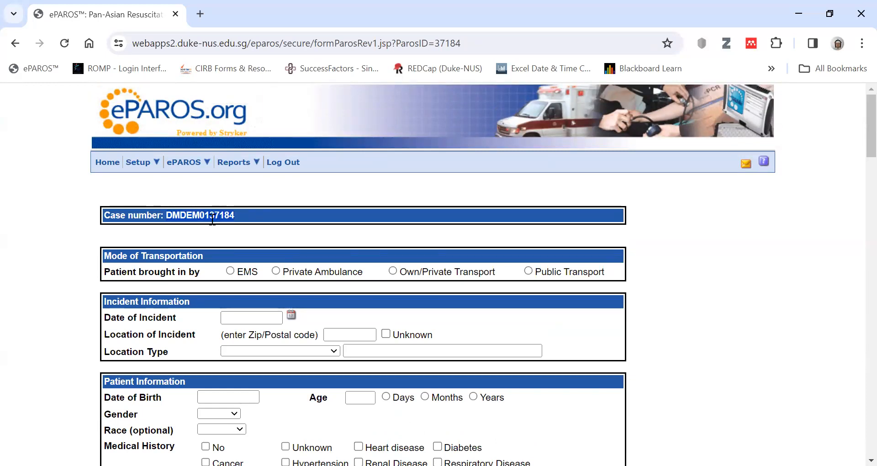
drag(165, 215, 199, 215)
drag(203, 215, 205, 216)
Set the patient's mode of transportation to EMS and the date of incident to 16/02/2024.
scroll(274, 234, down, 1)
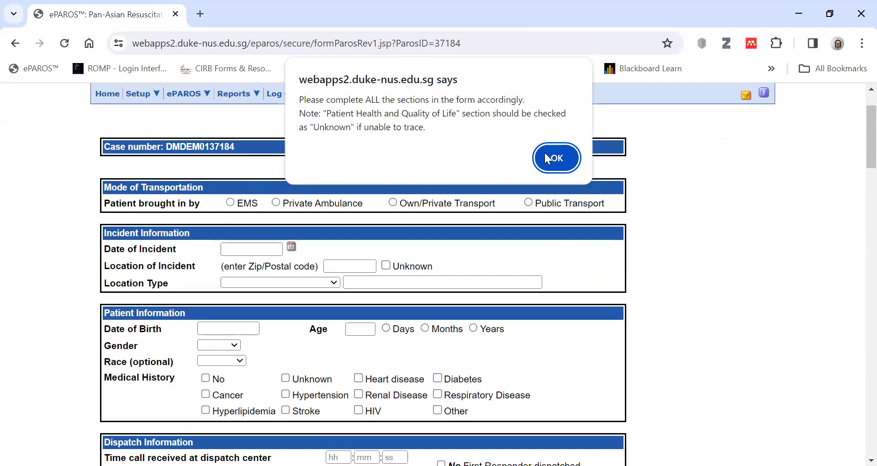
key(Return)
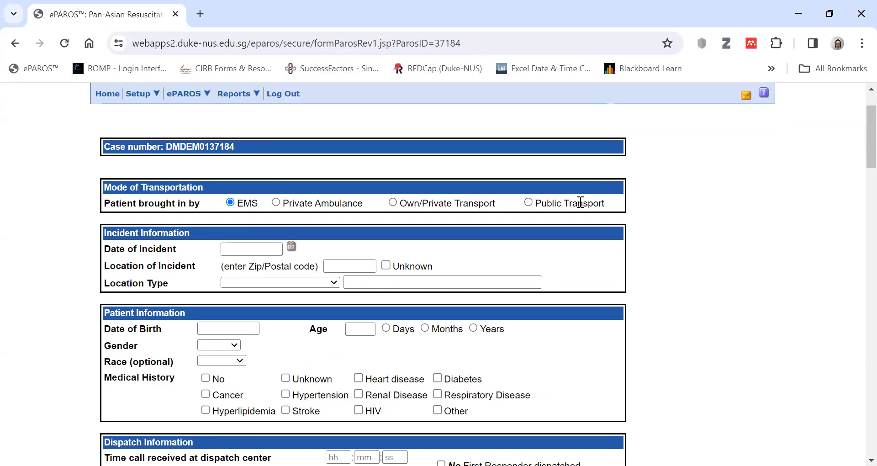
click(237, 249)
click(292, 247)
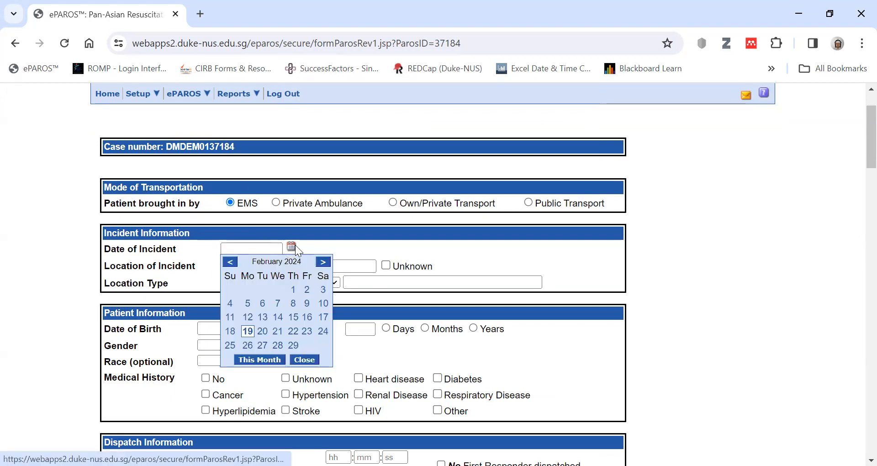
click(307, 316)
drag(268, 249, 224, 248)
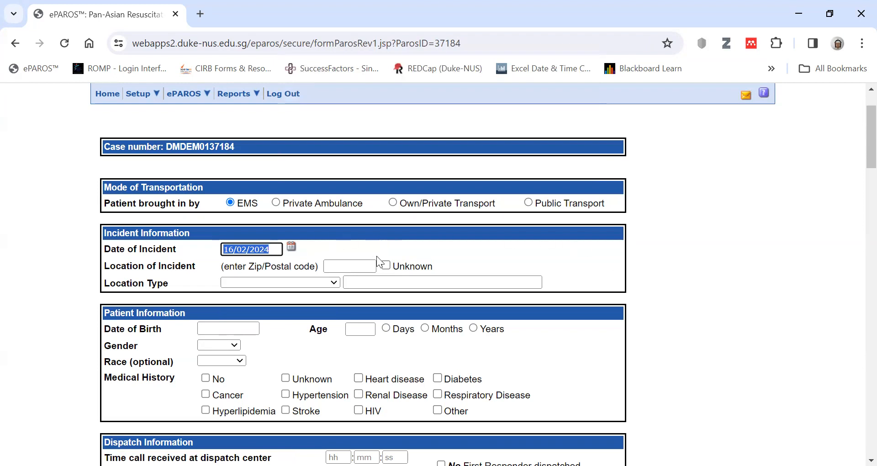
click(378, 257)
Mark the location of incident as Unknown and set the location type to Home Residence.
scroll(165, 274, down, 2)
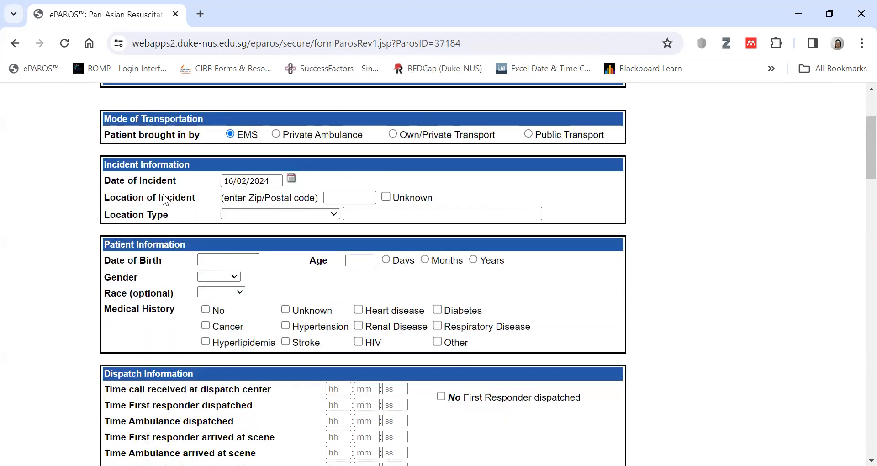
click(334, 197)
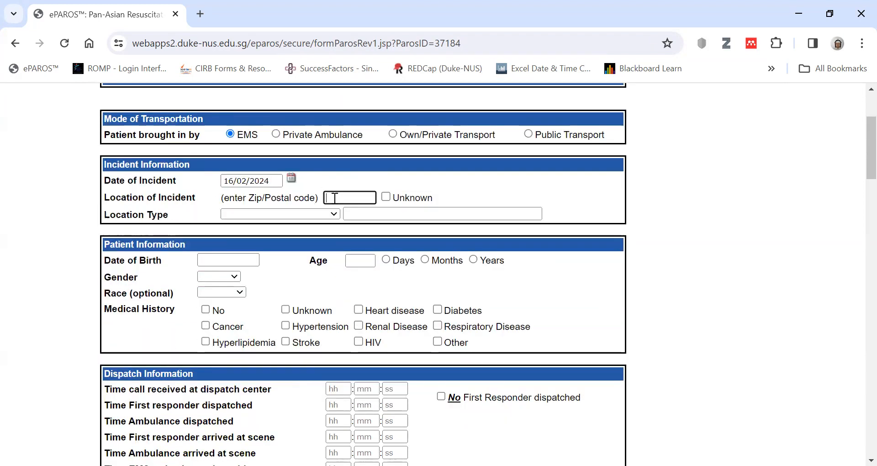
click(386, 197)
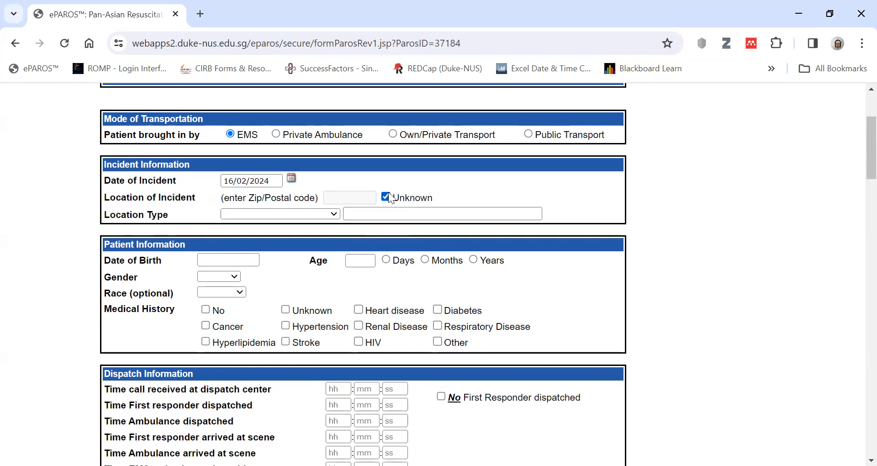
click(282, 217)
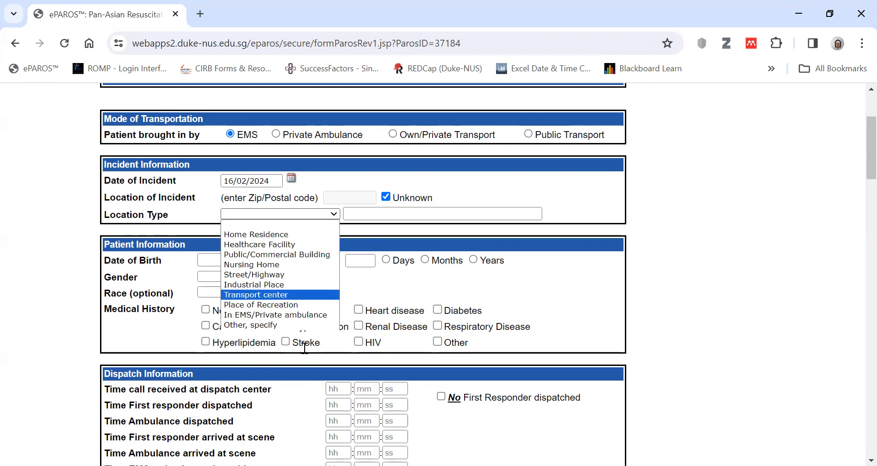
click(273, 237)
Enter the patient's date of birth in the Patient Information section.
scroll(198, 194, down, 1)
click(201, 192)
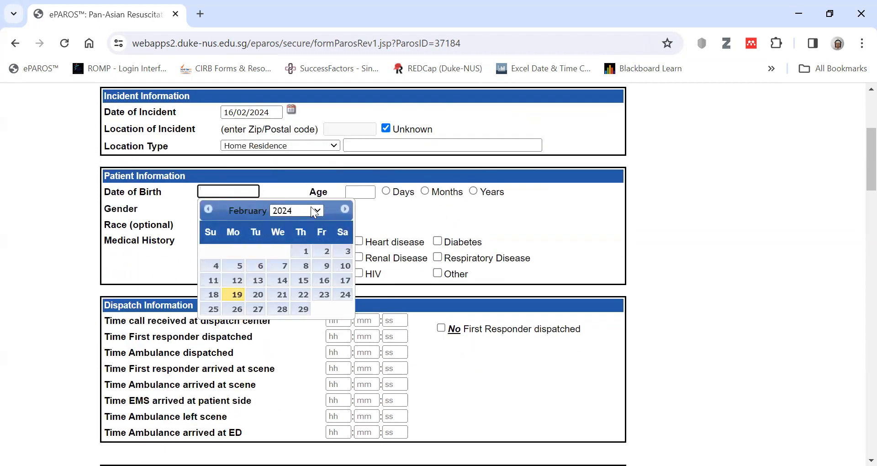
click(314, 212)
scroll(293, 260, up, 20)
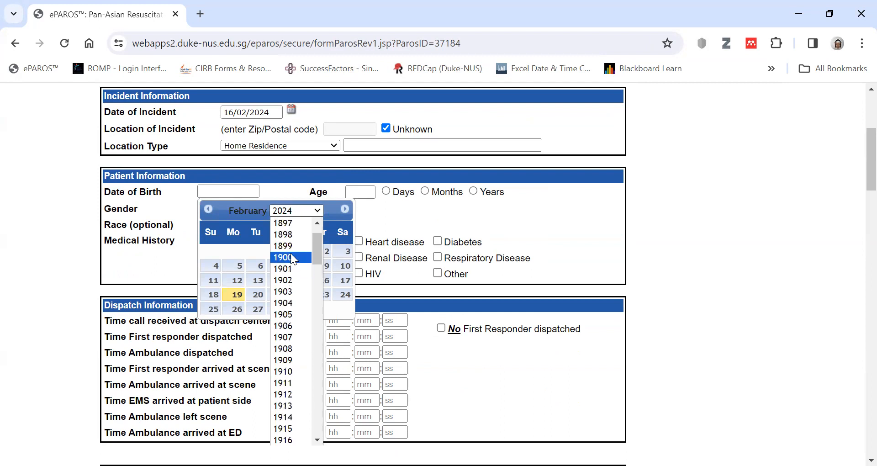
scroll(291, 368, down, 12)
click(292, 382)
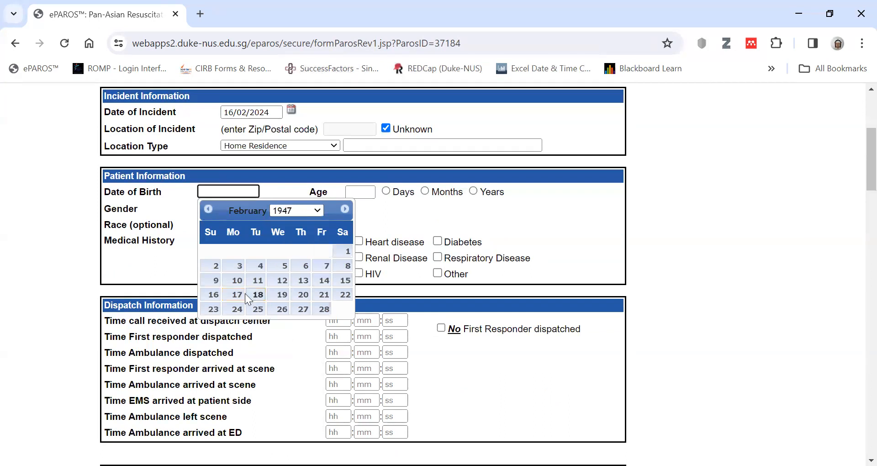
click(207, 208)
click(208, 209)
click(300, 266)
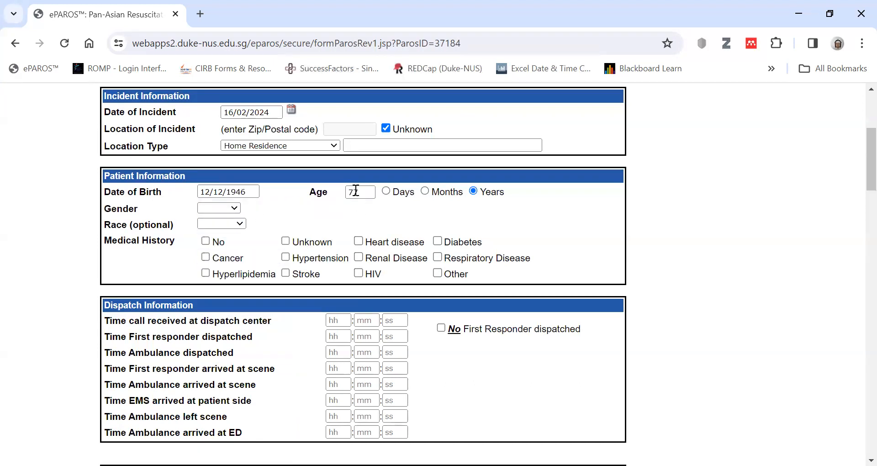
Clear the patient's date of birth and set the age to 70 years instead.
click(247, 196)
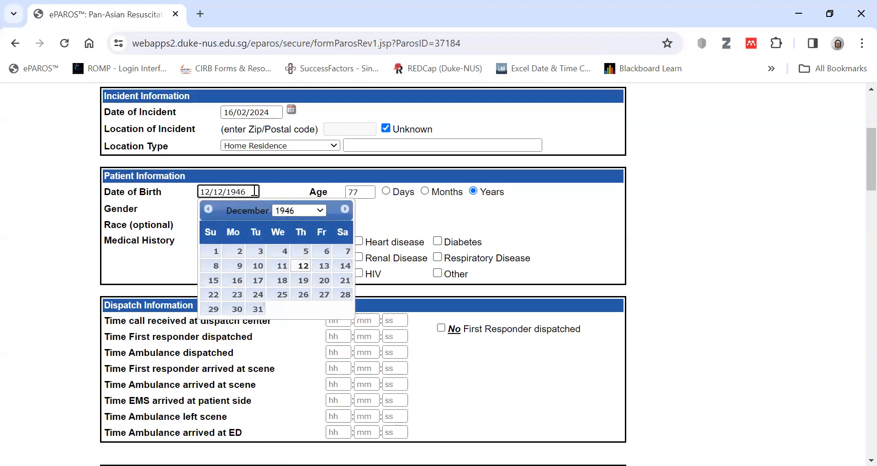
drag(257, 191, 150, 184)
key(BackSpace)
click(361, 192)
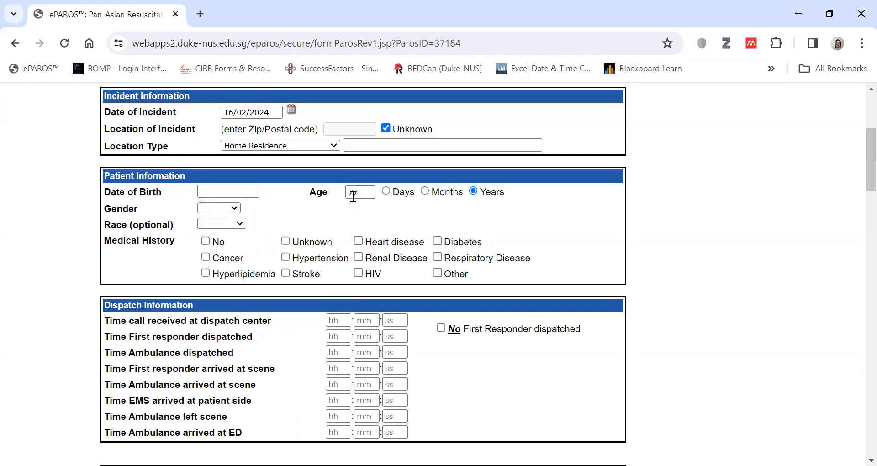
key(BackSpace)
text(70)
click(408, 210)
click(369, 191)
Set the patient's gender to Male and the race to Other.
click(232, 209)
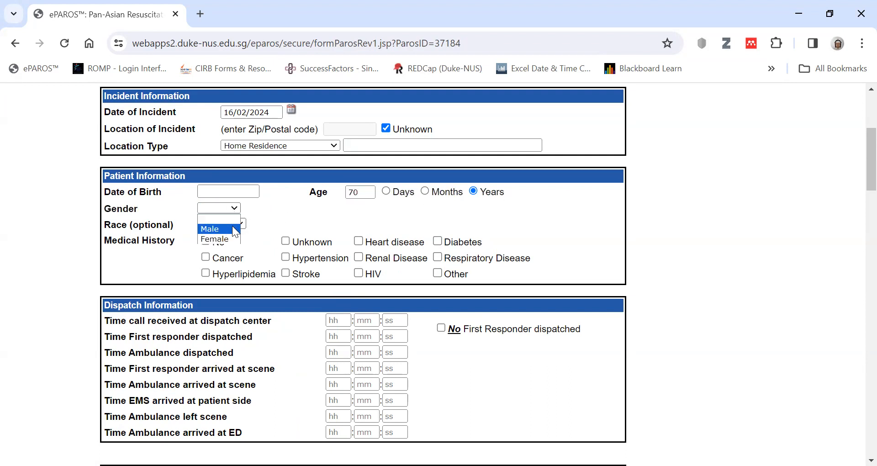
click(225, 232)
click(240, 224)
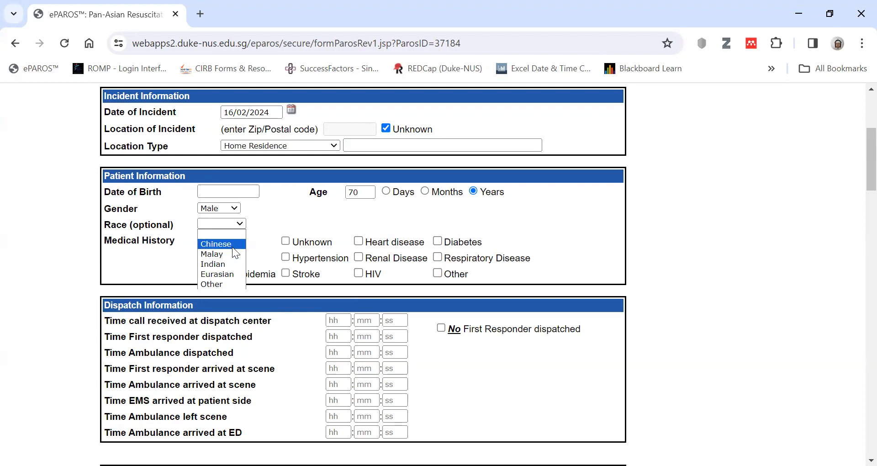
click(231, 285)
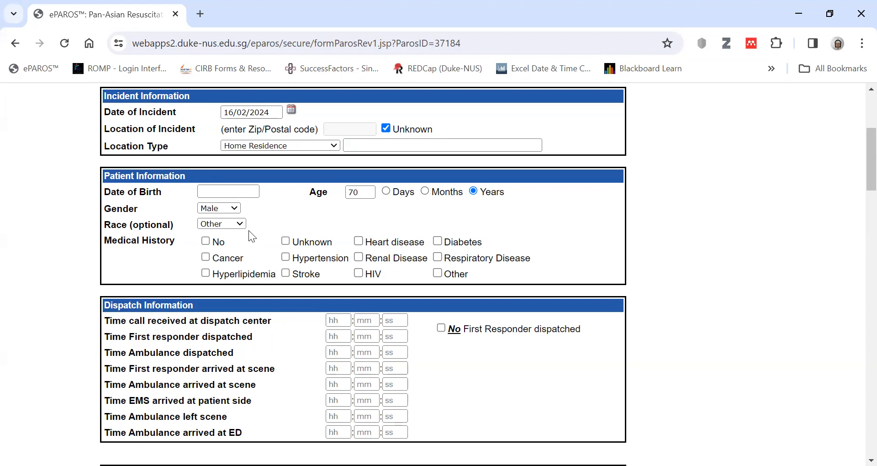
click(233, 225)
click(282, 229)
click(245, 222)
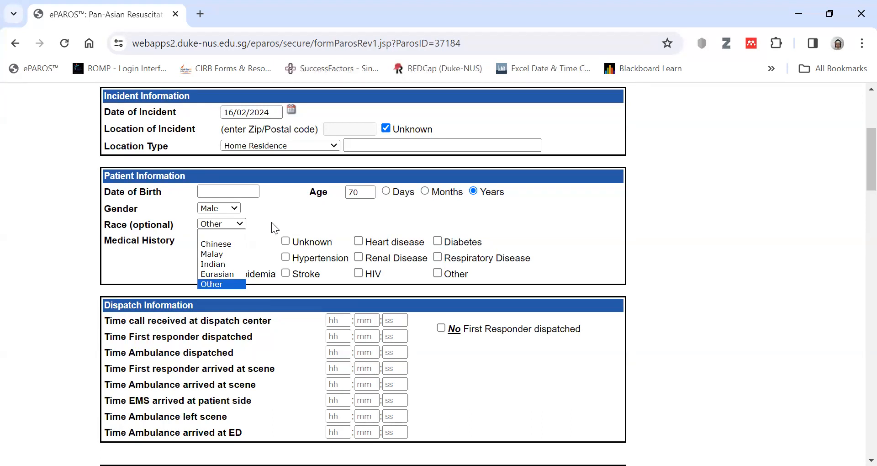
click(272, 222)
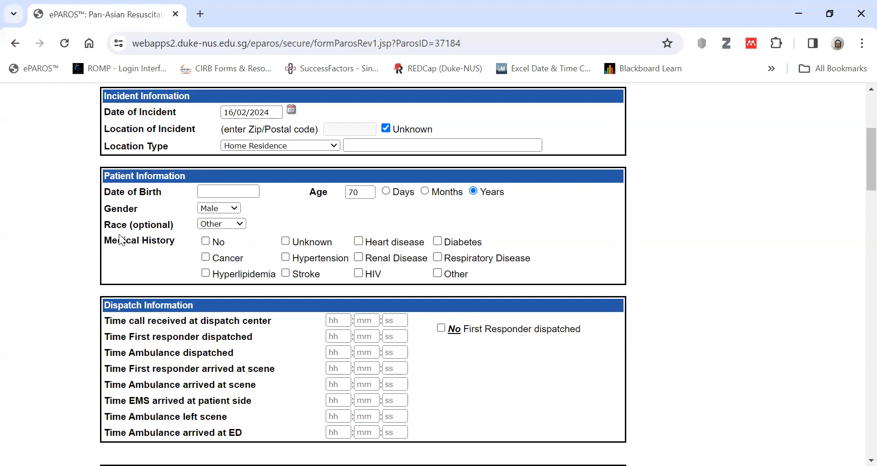
click(237, 224)
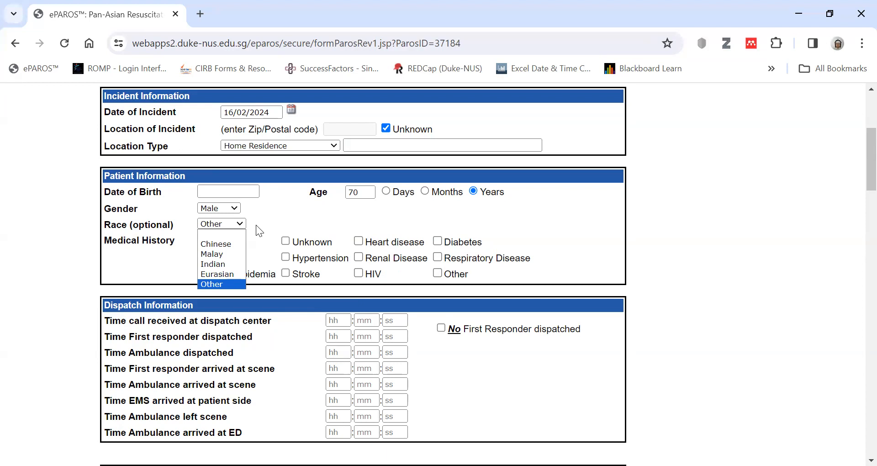
click(256, 225)
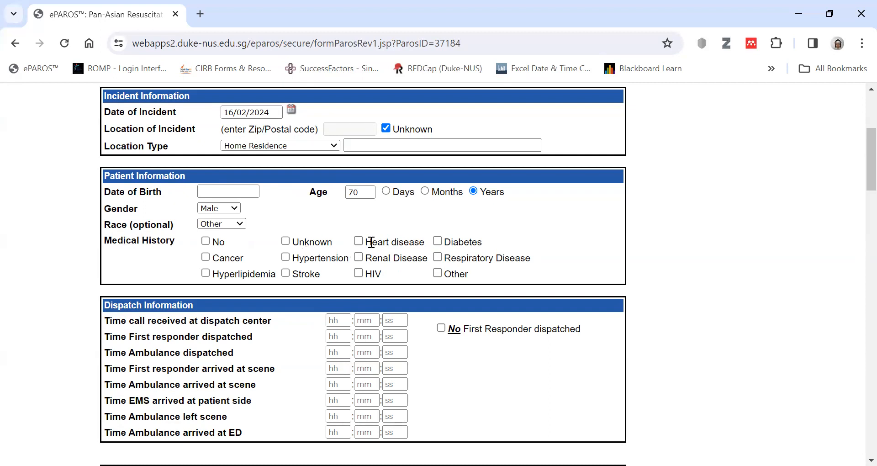
Mark the patient's medical history as No.
click(206, 241)
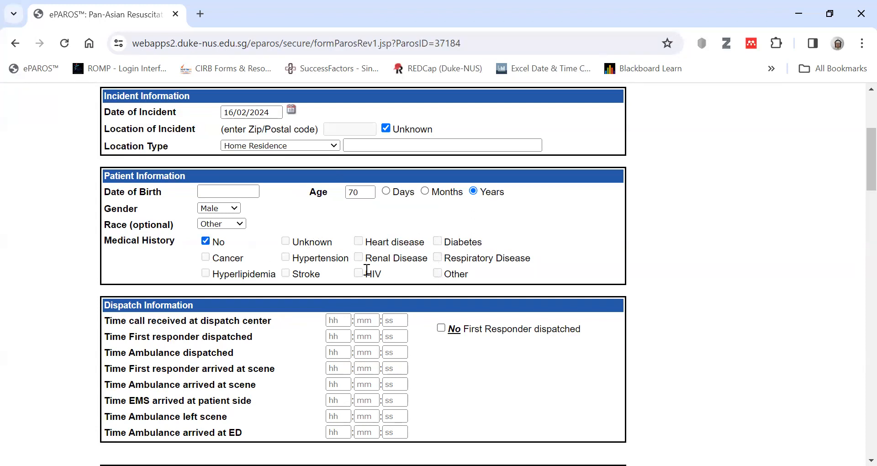
Replace the No medical history entry with heart disease, diabetes, hypertension and hyperlipidemia.
click(206, 240)
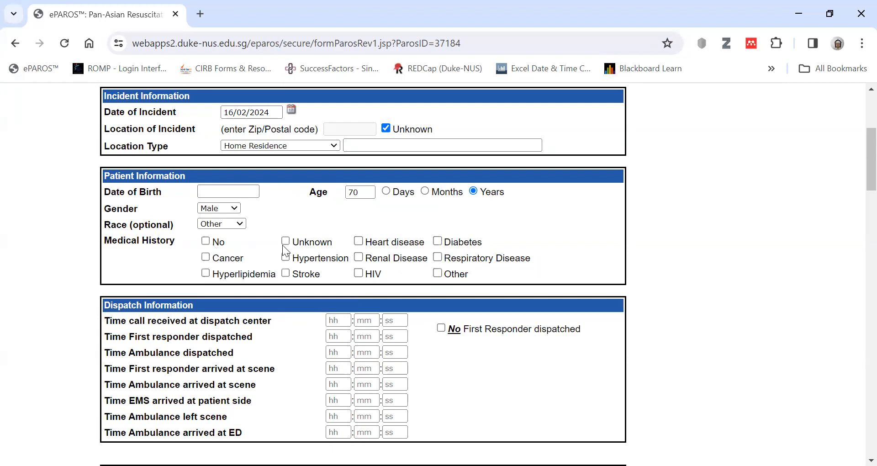
click(286, 241)
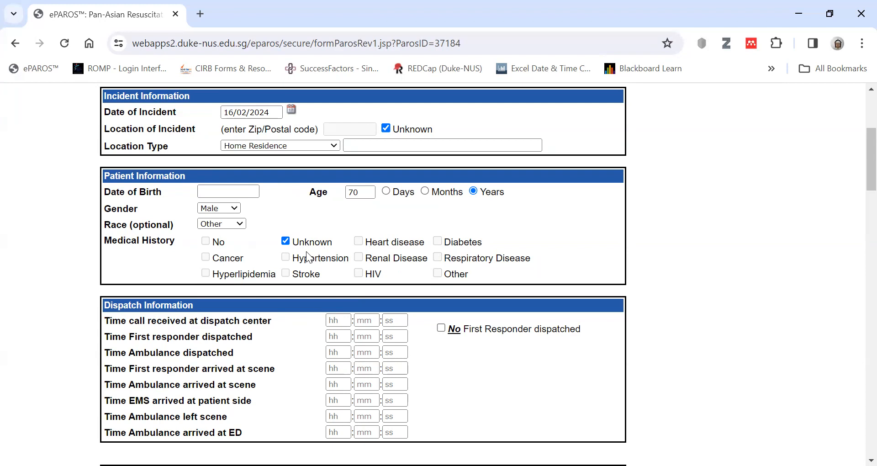
click(286, 240)
click(359, 241)
click(437, 241)
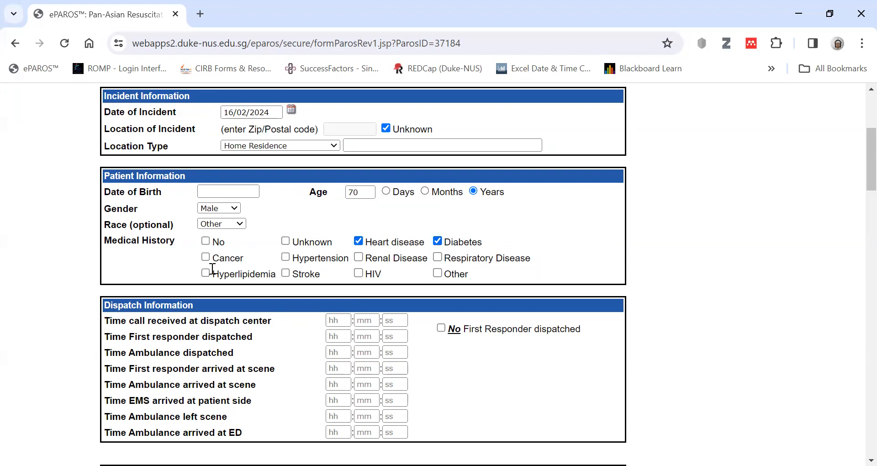
click(205, 257)
click(205, 256)
click(285, 257)
click(206, 273)
Mark that no first responder was dispatched and enter 10:00:00 as the time the call was received at the dispatch center.
scroll(649, 269, down, 1)
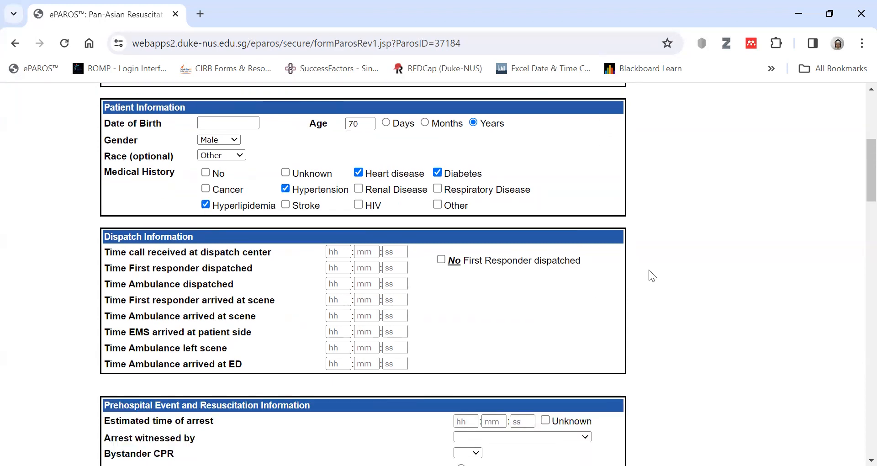
scroll(42, 230, down, 1)
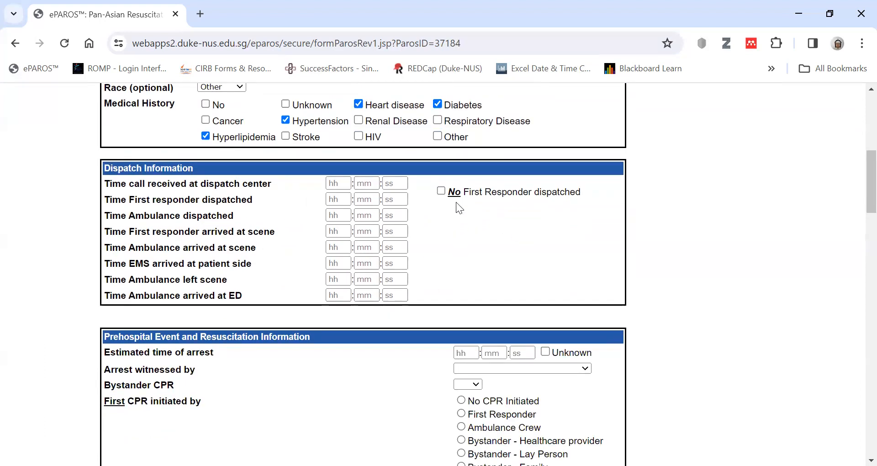
click(441, 191)
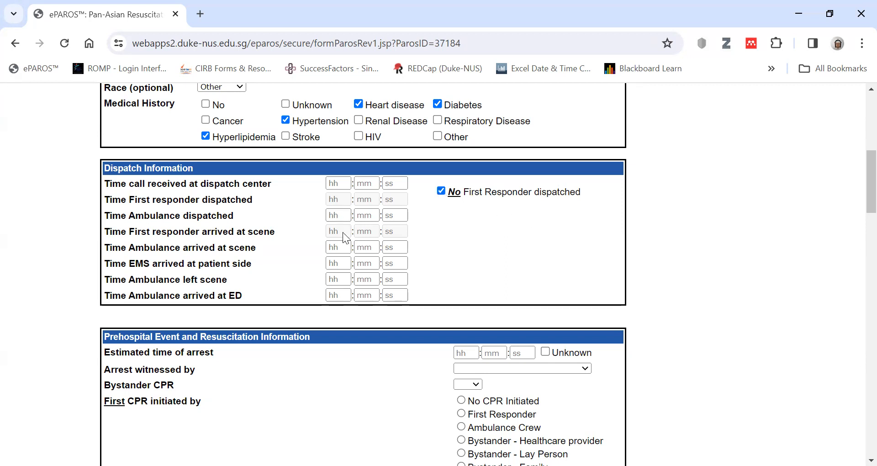
click(344, 183)
text(10:00:)
text(00)
Enter 10:02:00 as the ambulance dispatch time and 10:20:00 as its arrival time at the scene.
click(340, 214)
text(10:)
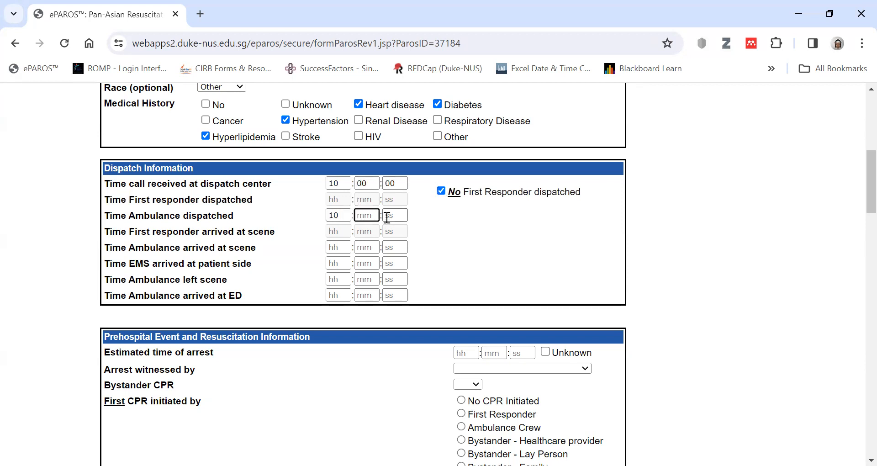
text(02:00)
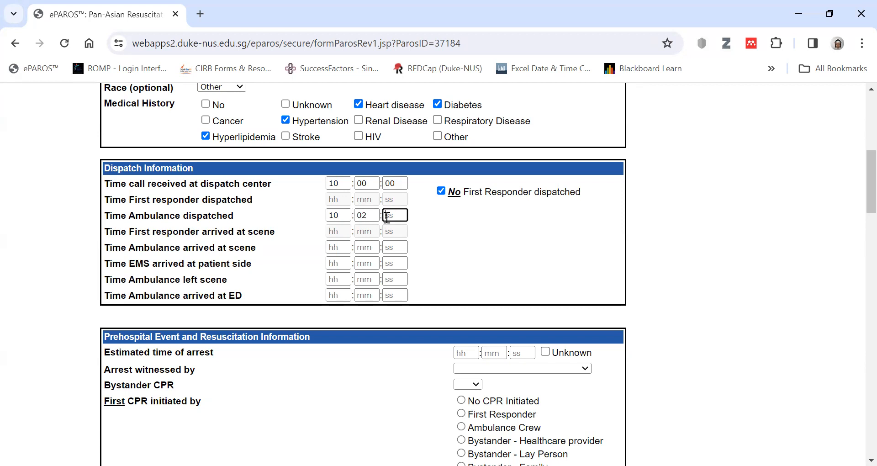
click(335, 247)
text(10)
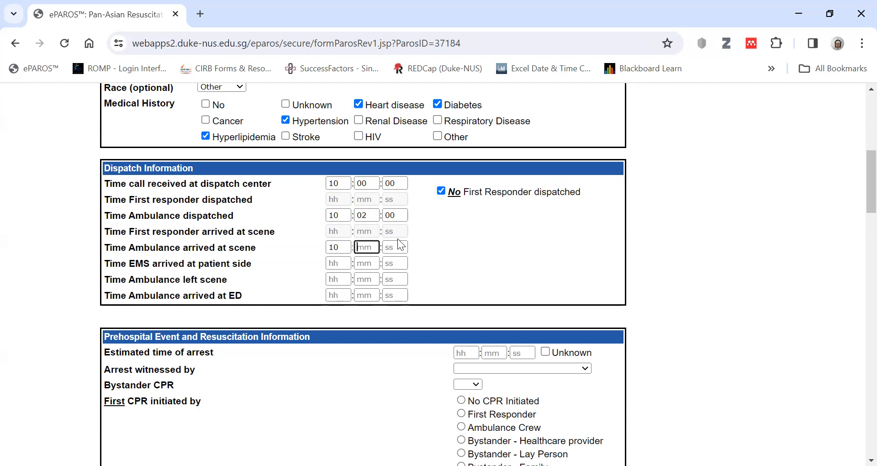
text(20)
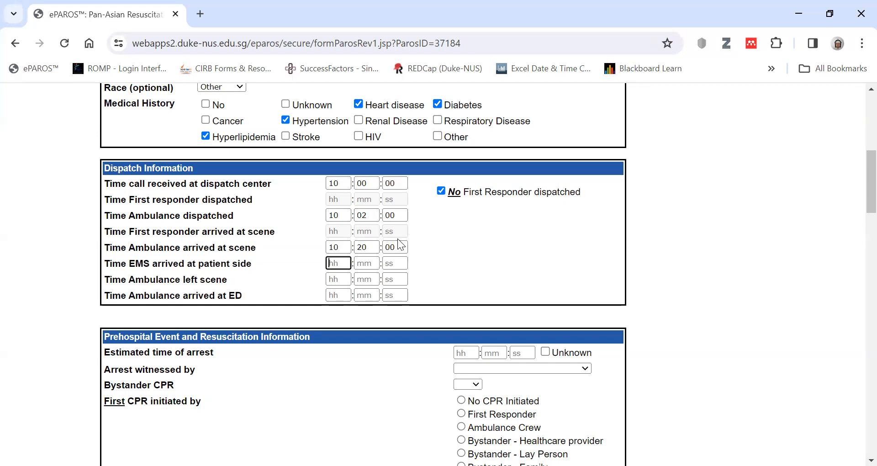
text(00)
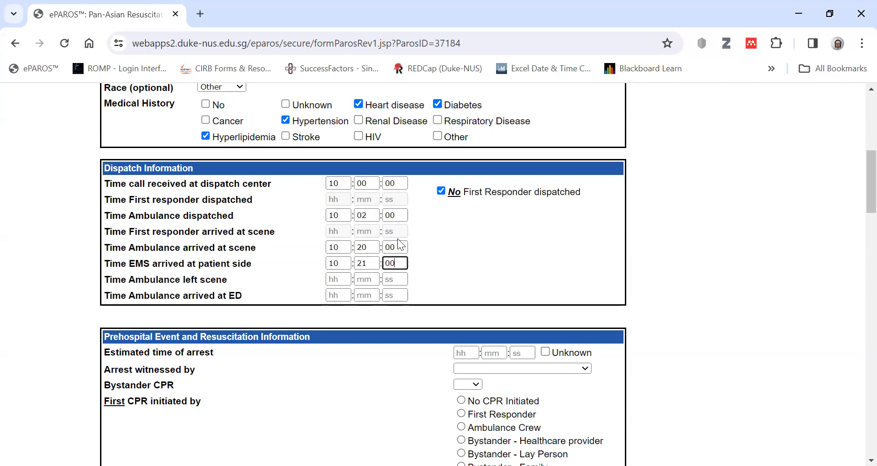
Enter the remaining dispatch times: EMS at patient side 10:21:00, ambulance left scene 10:36:00 and arrived at ED 10:45:00.
text(10210010)
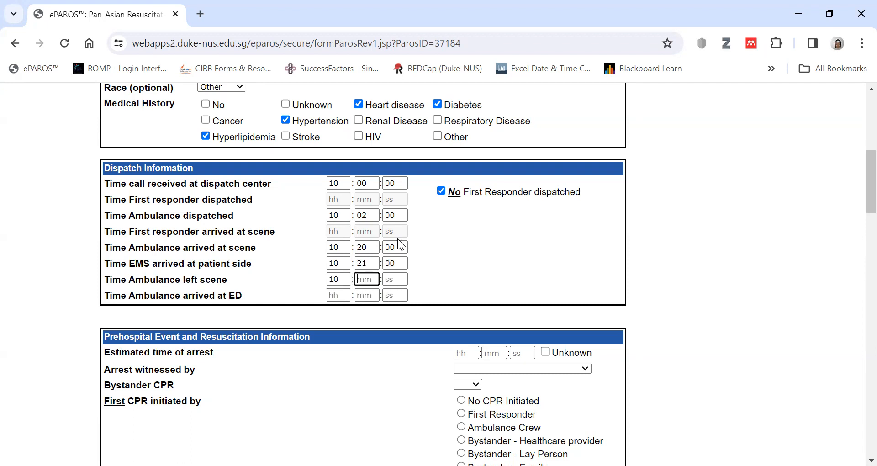
text(36)
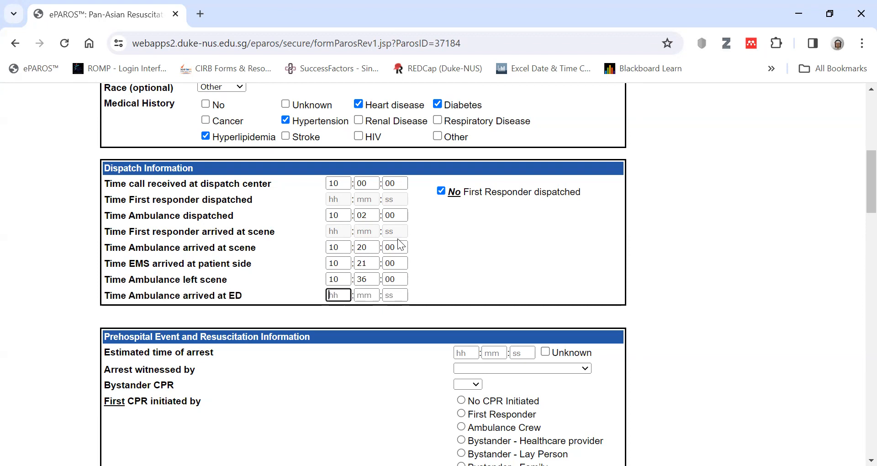
text(00104500)
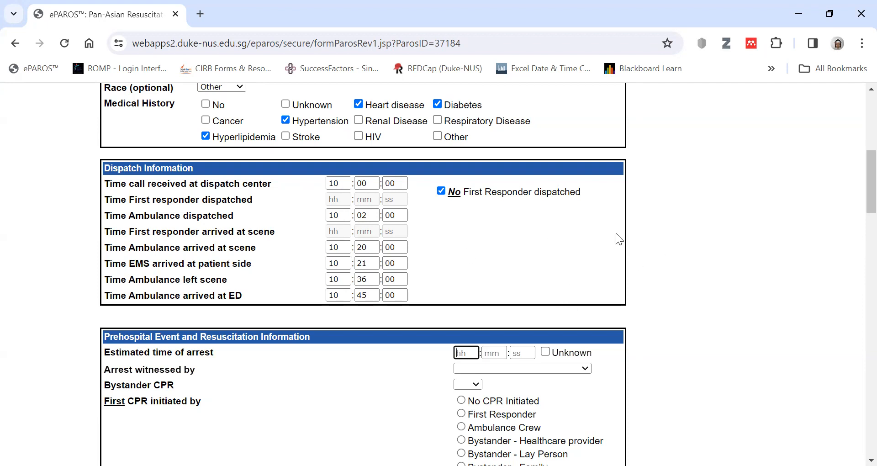
Enter 09:30:00 as the estimated time of arrest in the Prehospital Event and Resuscitation Information section.
scroll(602, 231, down, 1)
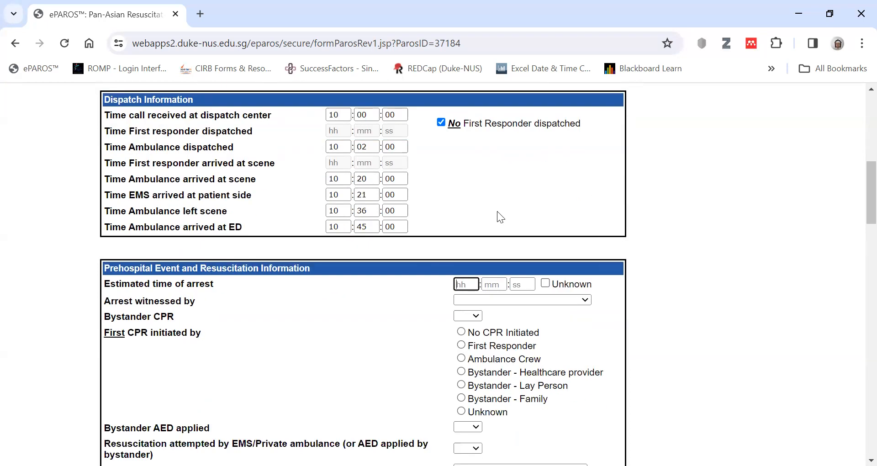
scroll(485, 207, down, 1)
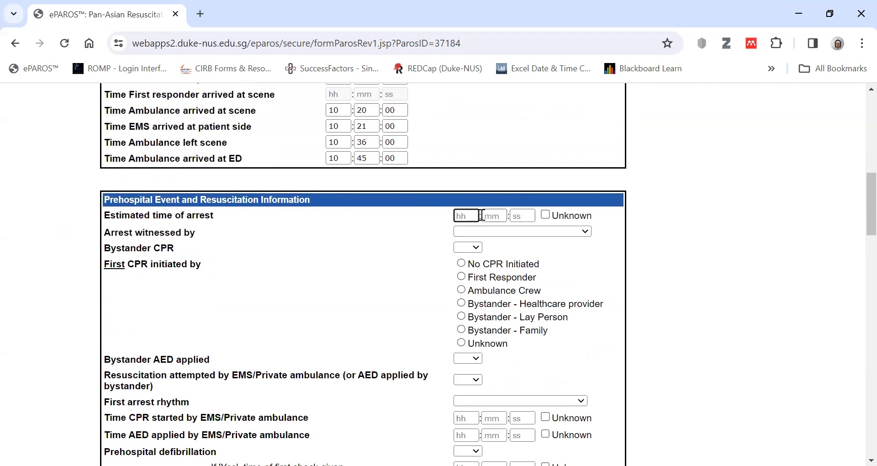
scroll(498, 215, up, 1)
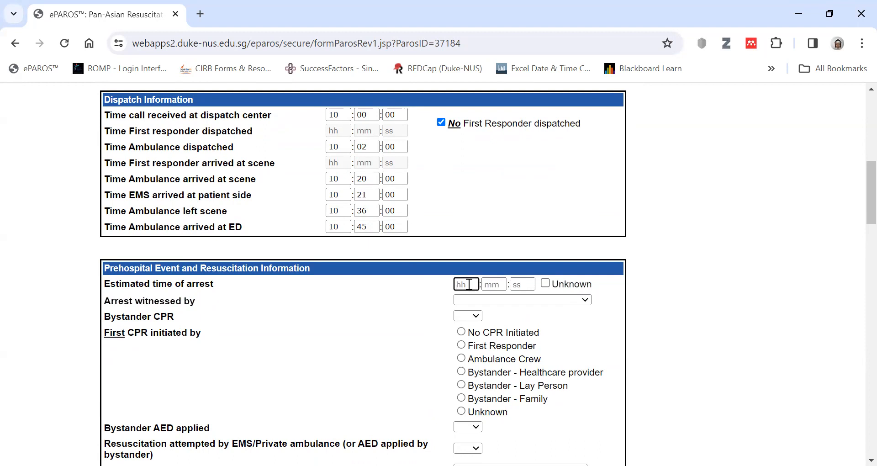
text(09:)
text(30:)
text(00)
Set the arrest as Not witnessed and Bystander CPR to Yes.
scroll(508, 289, down, 2)
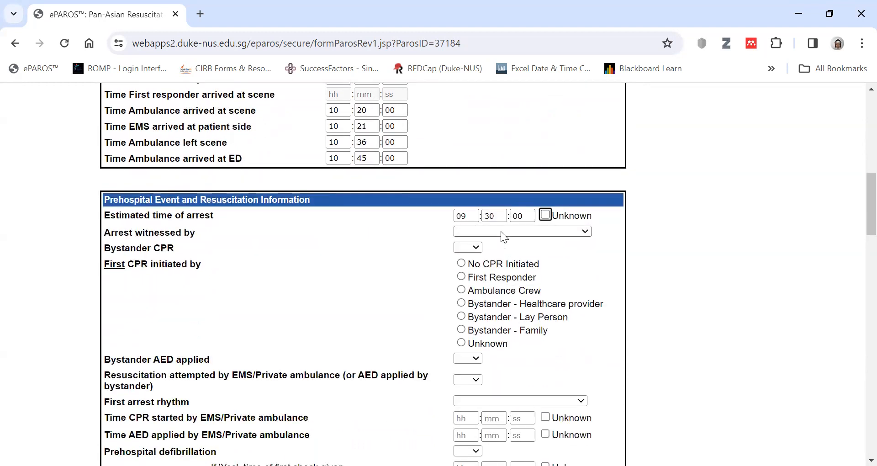
click(500, 231)
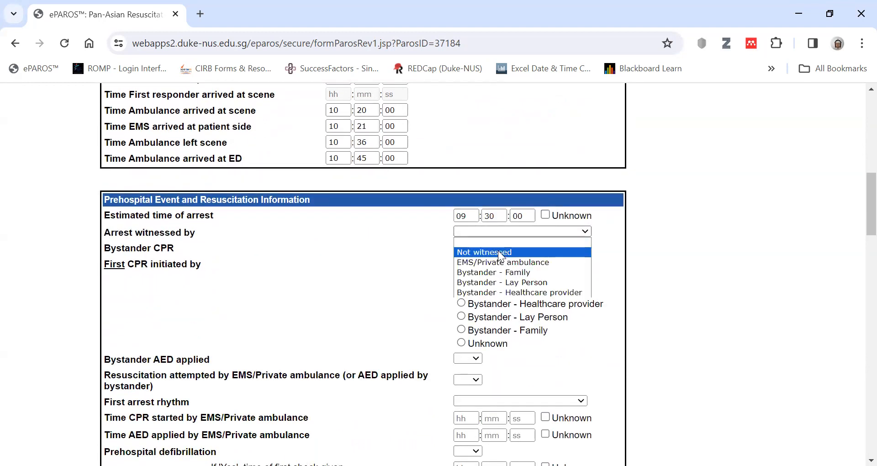
click(499, 252)
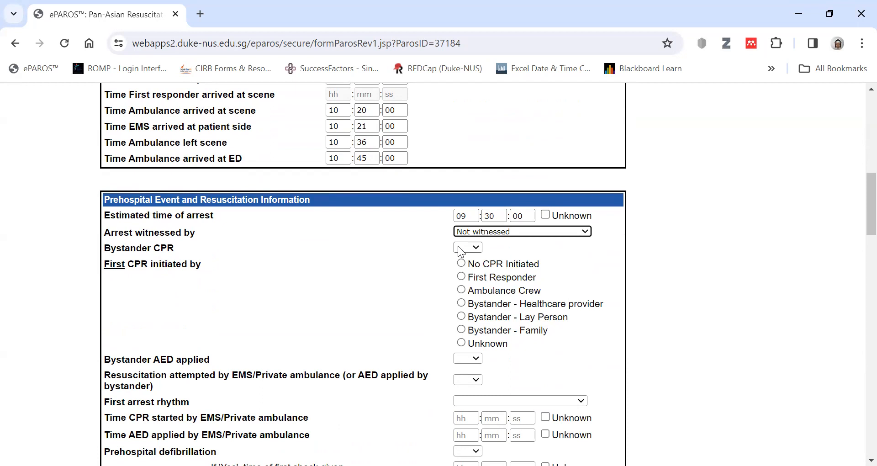
click(474, 249)
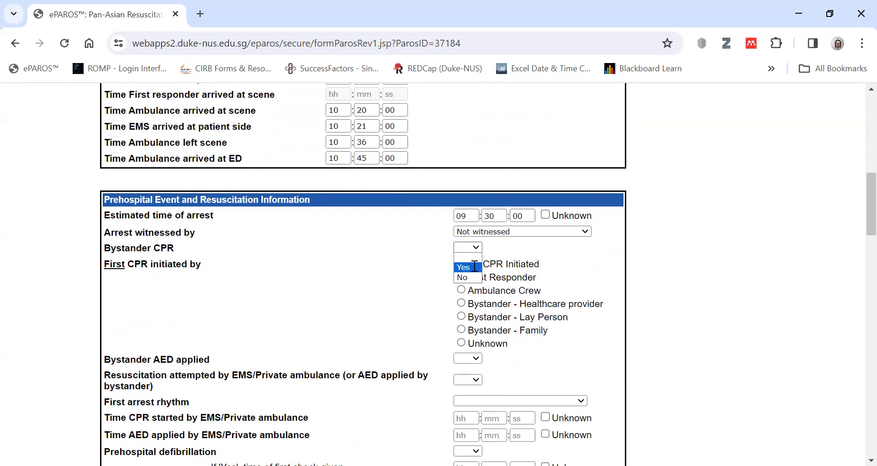
click(475, 266)
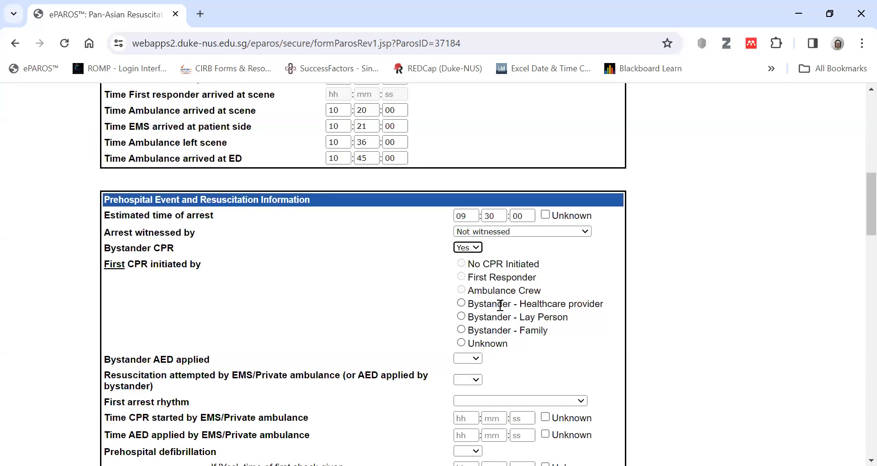
Change Bystander CPR to No and review the available options for who initiated the first CPR.
drag(517, 346, 462, 308)
click(426, 297)
click(468, 247)
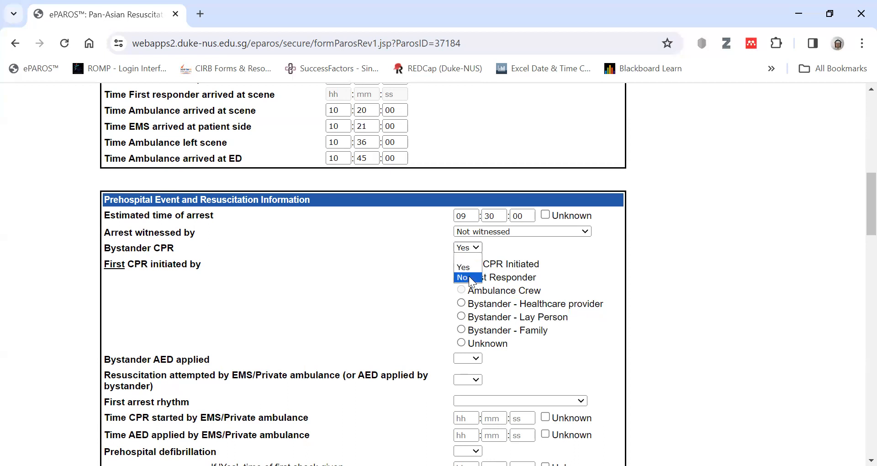
click(471, 278)
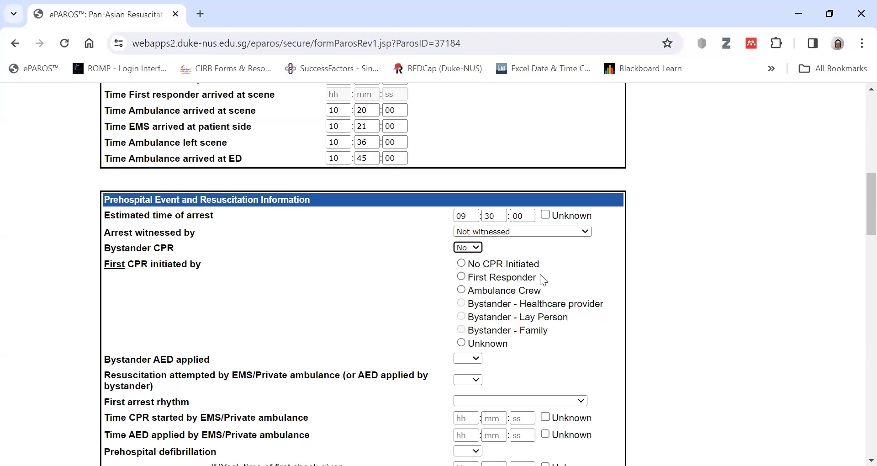
scroll(499, 211, down, 1)
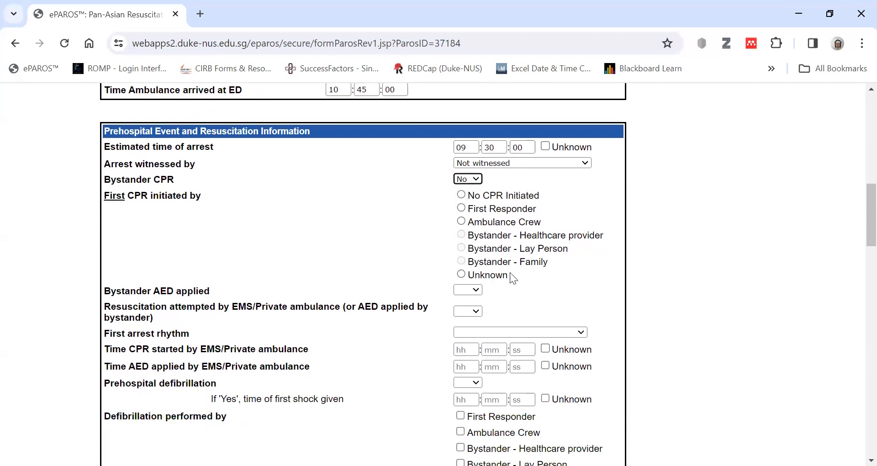
click(470, 278)
scroll(495, 288, up, 1)
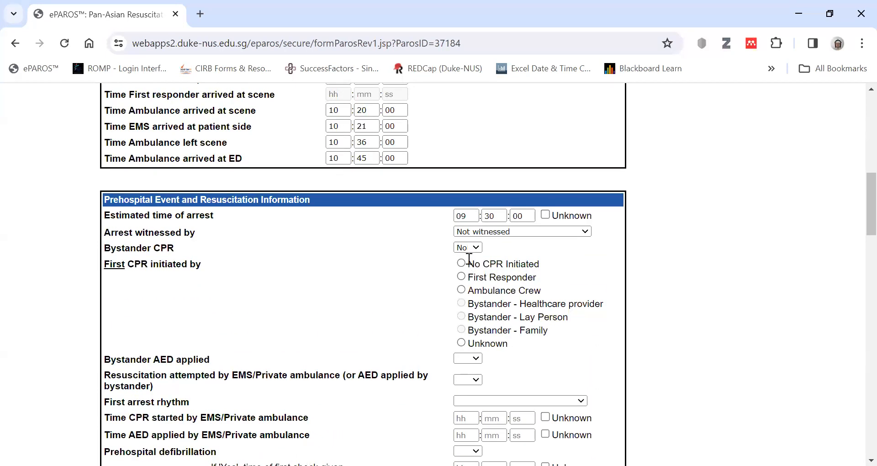
Set Bystander CPR back to Yes and choose Bystander - Family as the initiator of the first CPR.
click(469, 246)
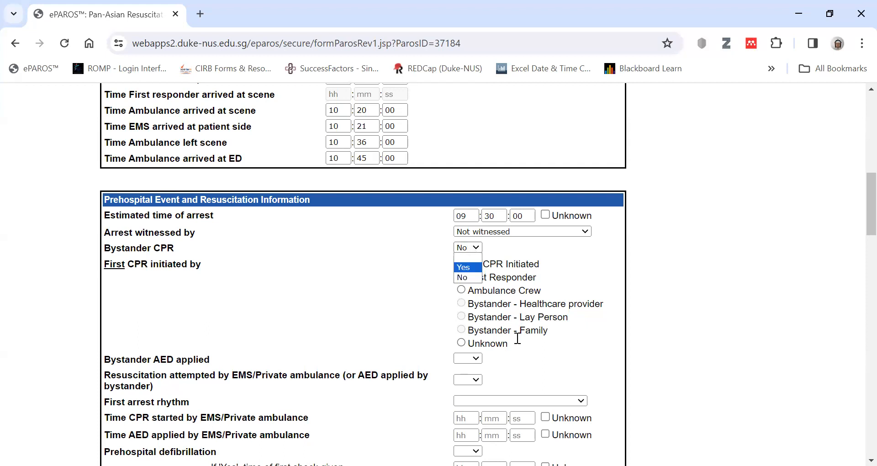
click(470, 269)
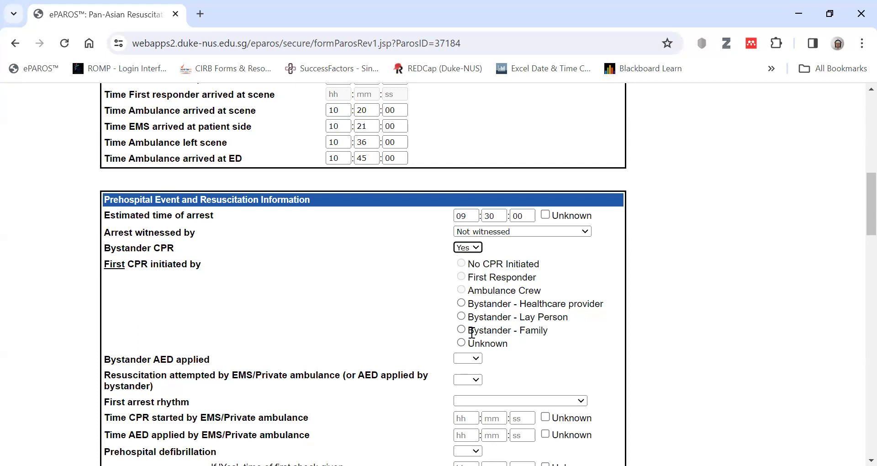
click(461, 317)
click(461, 329)
Set Bystander AED applied to No and resuscitation attempted by EMS/private ambulance to Yes.
scroll(575, 283, down, 3)
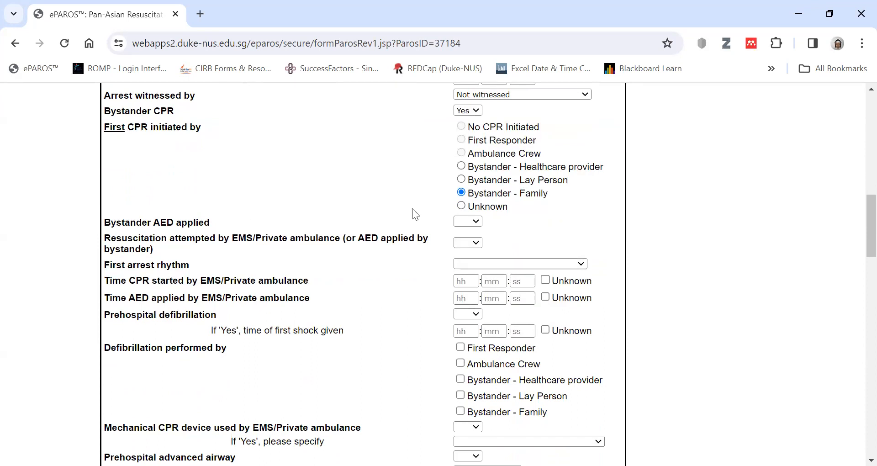
click(474, 225)
click(471, 247)
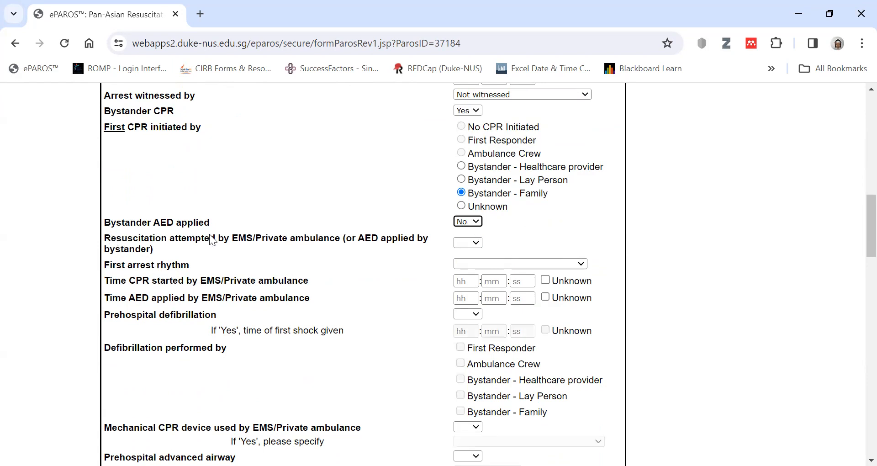
click(469, 247)
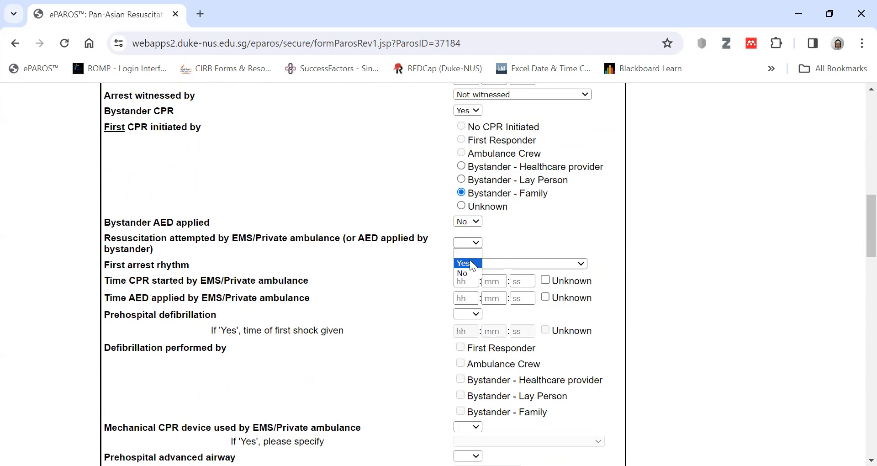
click(473, 263)
Change resuscitation attempted by EMS/private ambulance to No.
scroll(530, 258, down, 3)
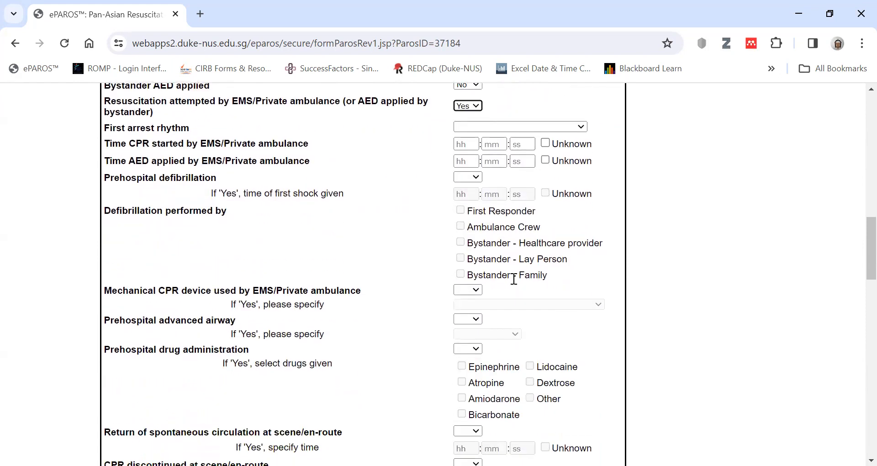
scroll(513, 284, up, 2)
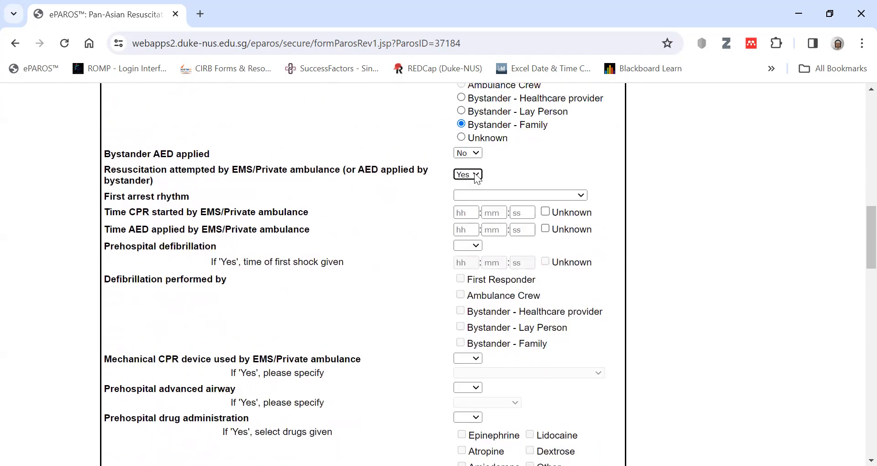
click(473, 174)
click(471, 204)
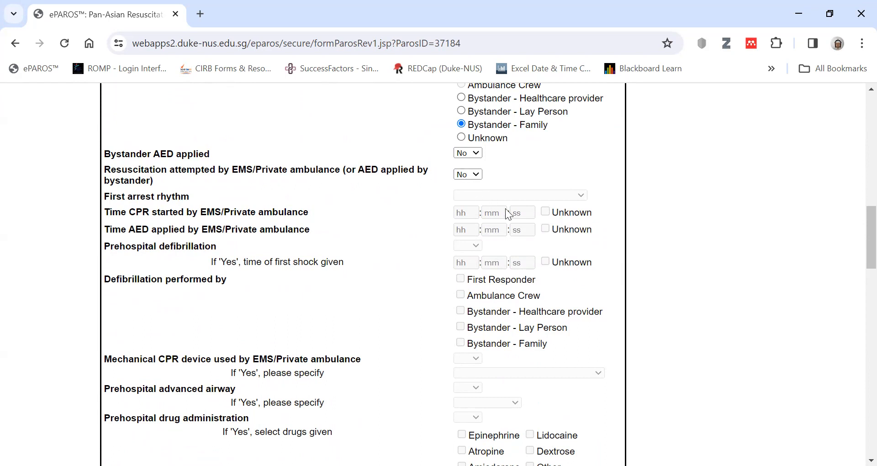
scroll(501, 209, down, 6)
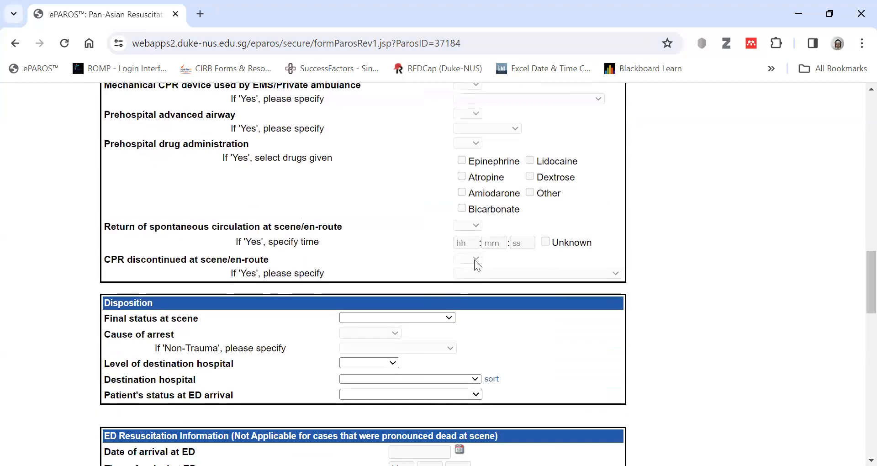
Set the final status at scene to Pronounced dead at scene and the cause of arrest to Trauma.
scroll(473, 211, up, 2)
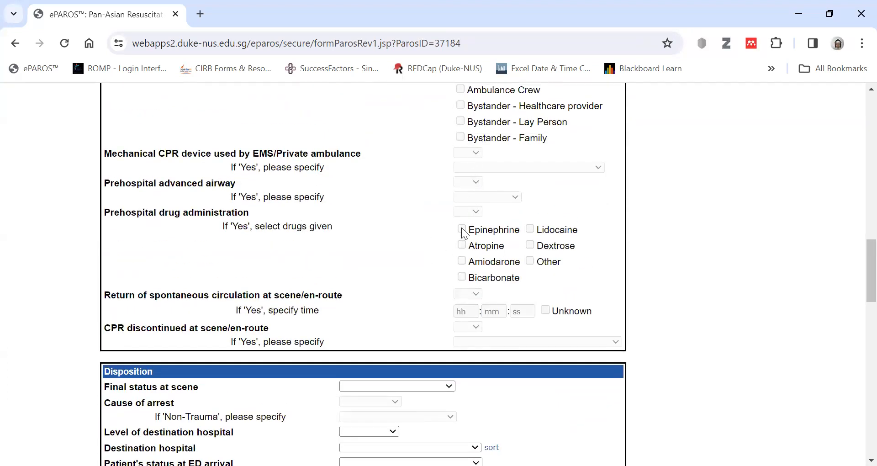
scroll(473, 245, down, 3)
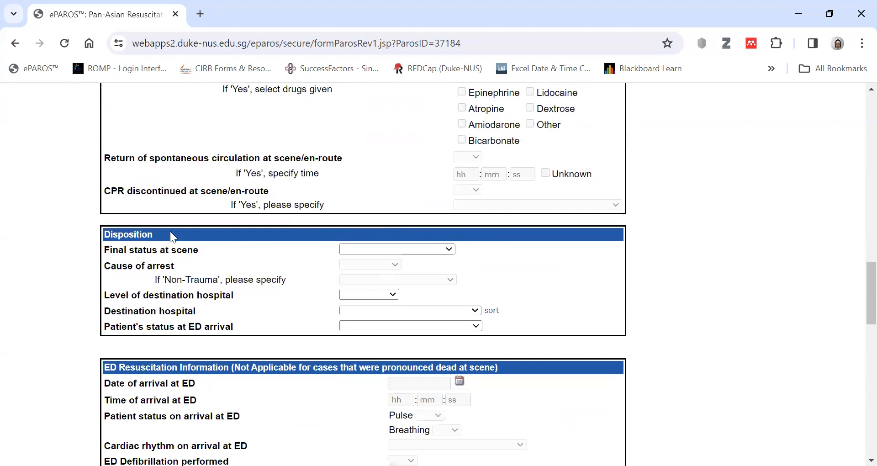
click(424, 250)
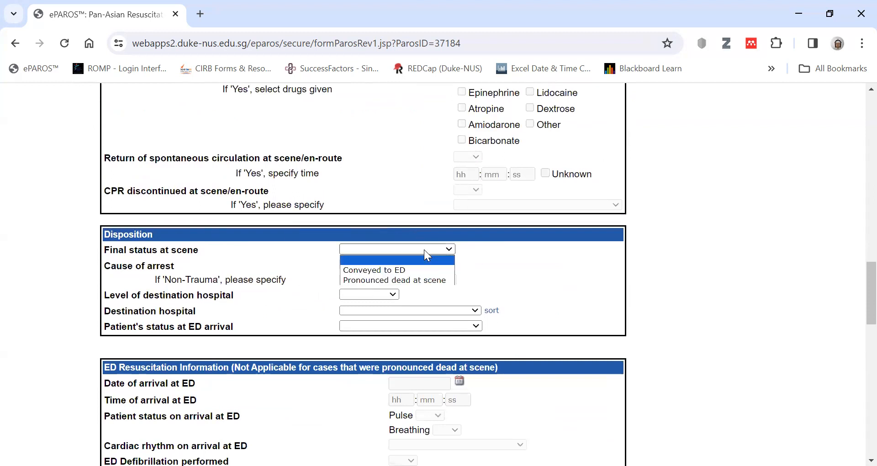
click(420, 279)
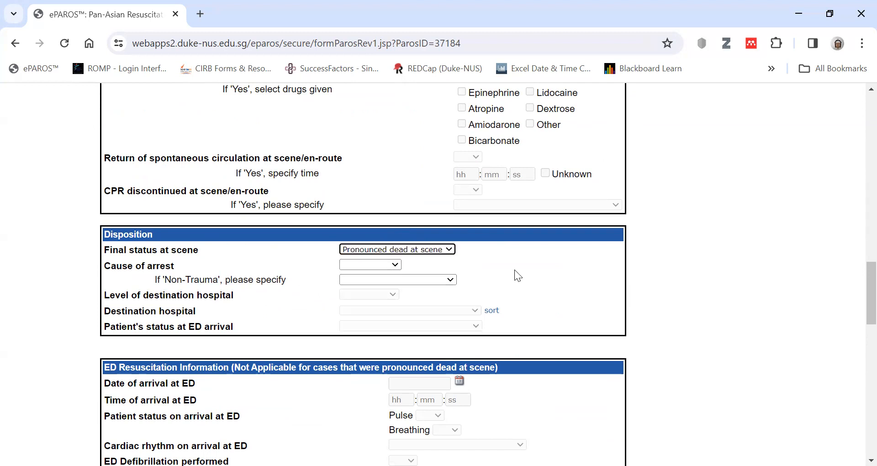
click(385, 264)
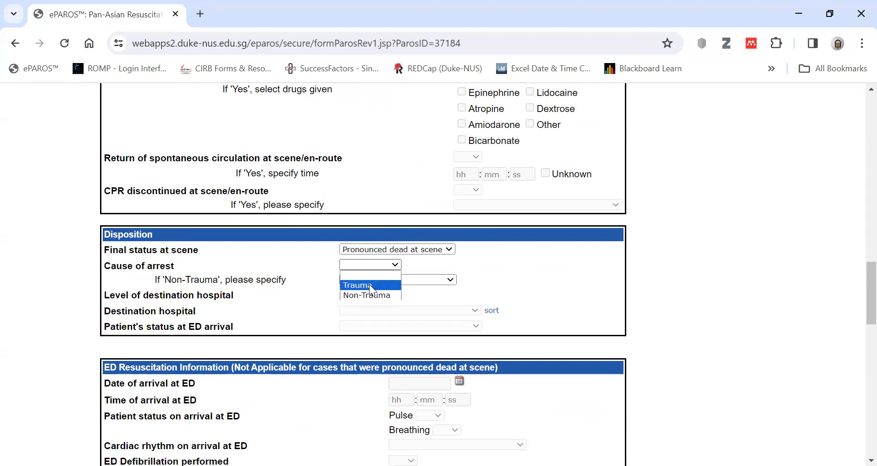
click(370, 286)
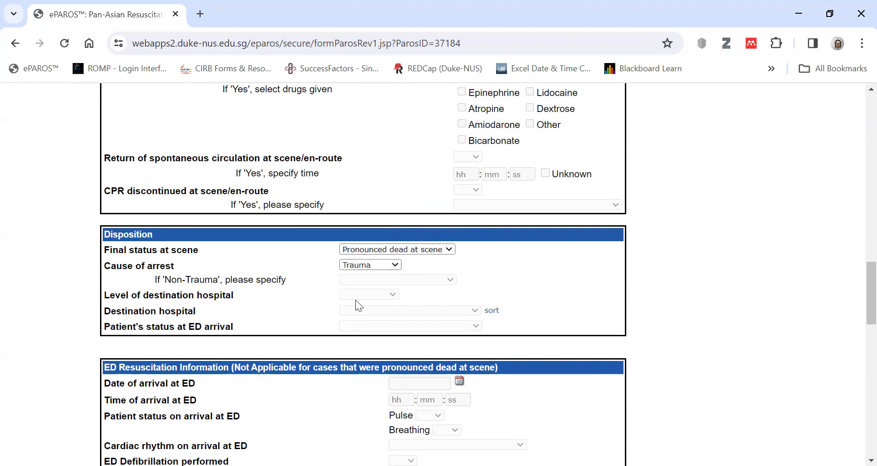
Examine which fields in the ED resuscitation, hospital outcome and quality of life sections apply to a case pronounced dead at scene.
scroll(393, 348, down, 12)
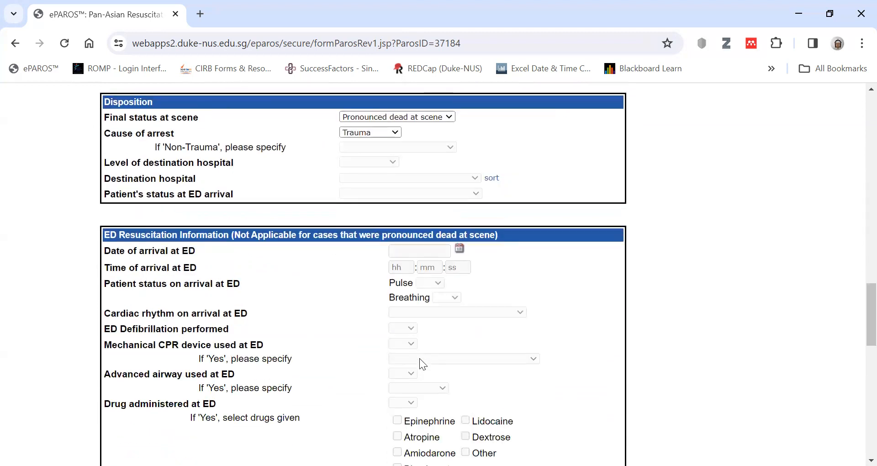
scroll(421, 362, up, 13)
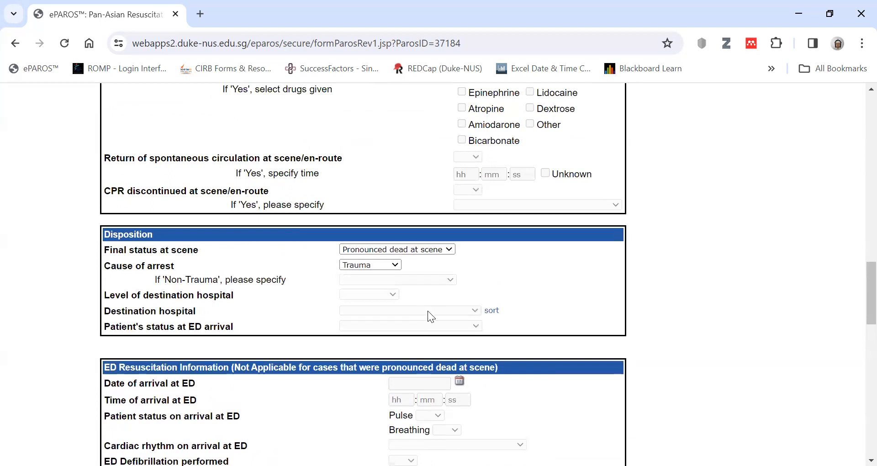
scroll(429, 315, up, 2)
scroll(428, 311, down, 15)
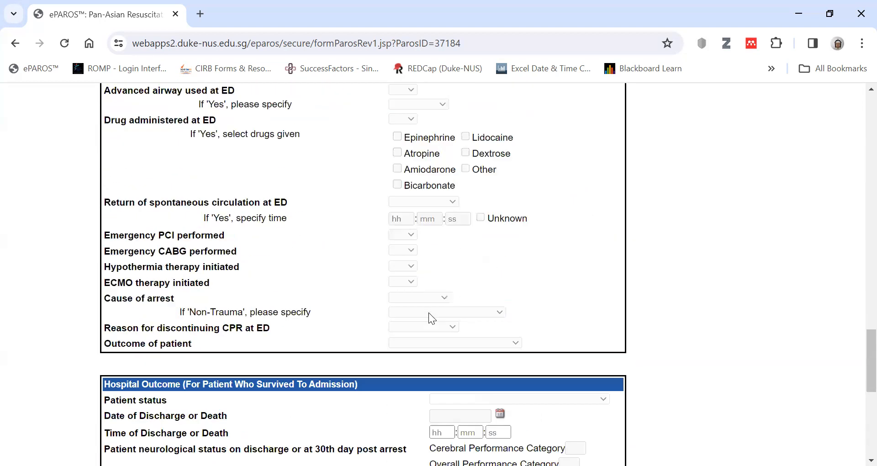
scroll(379, 343, down, 2)
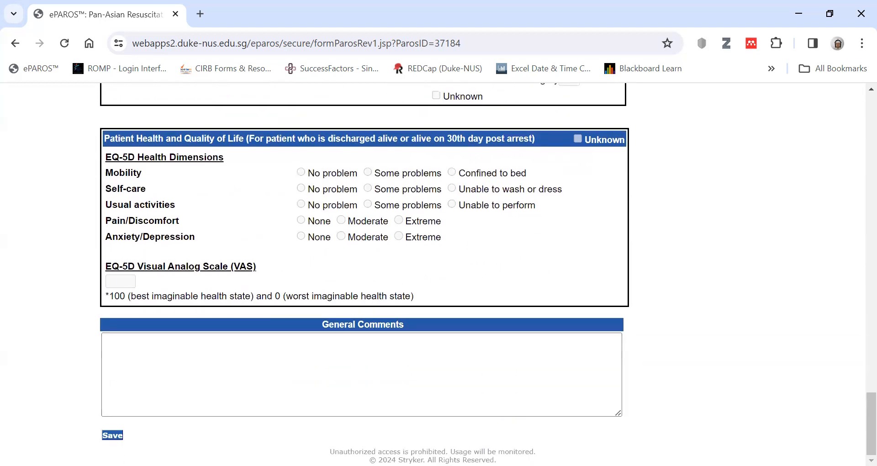
scroll(637, 324, up, 15)
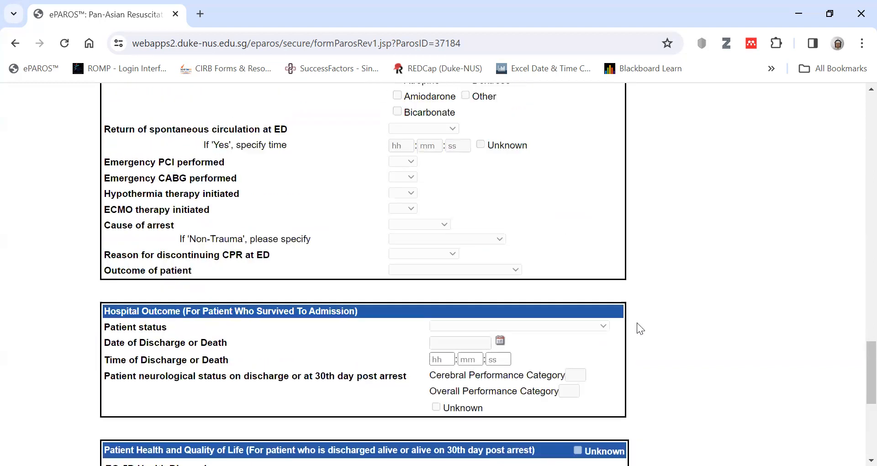
scroll(636, 322, up, 6)
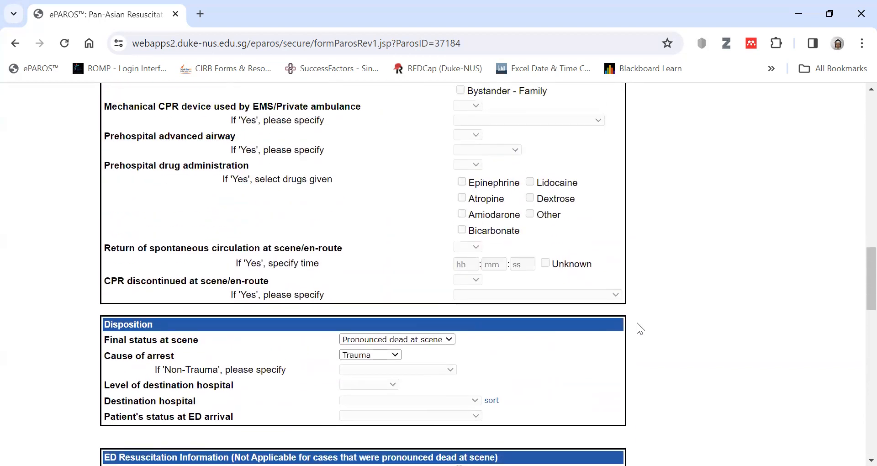
scroll(637, 323, up, 5)
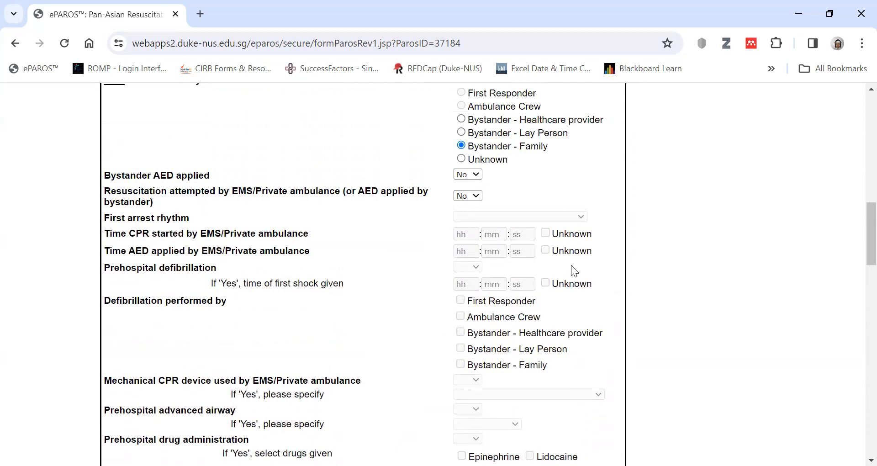
Change resuscitation attempted by EMS/private ambulance to Yes and choose Asystole as the first arrest rhythm.
scroll(568, 281, up, 1)
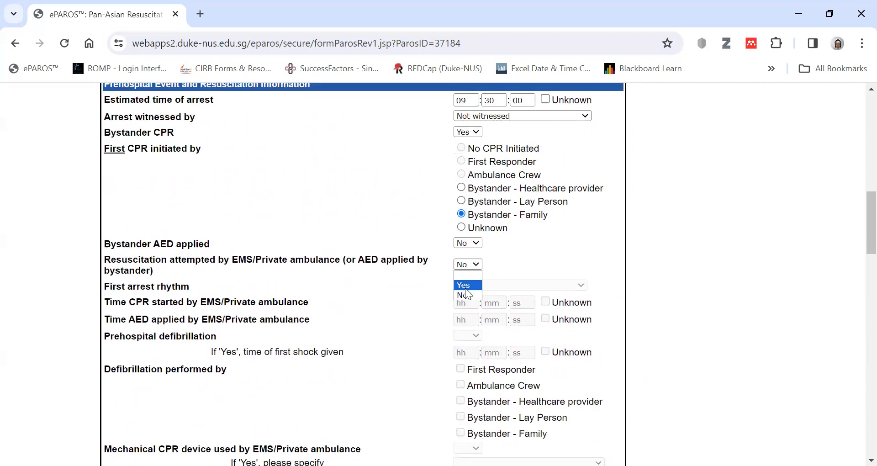
click(473, 289)
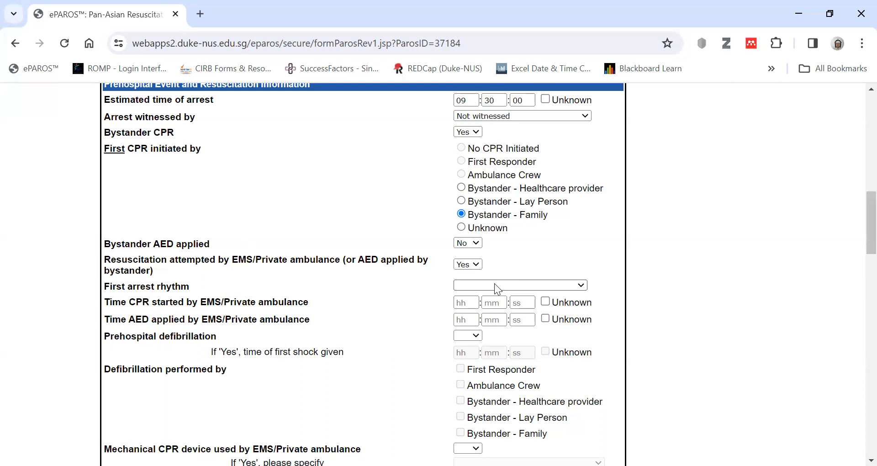
click(507, 285)
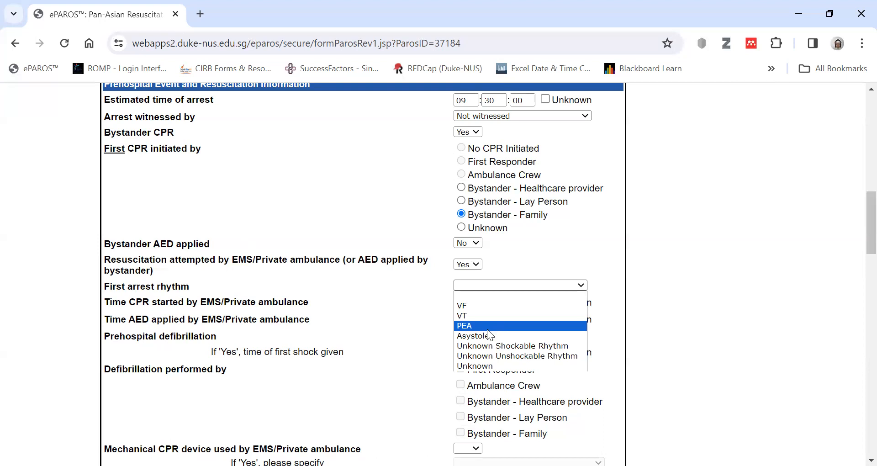
click(485, 334)
Mark the EMS CPR start and AED application times as Unknown and set prehospital defibrillation to No.
scroll(444, 241, down, 1)
click(465, 234)
click(545, 233)
click(545, 250)
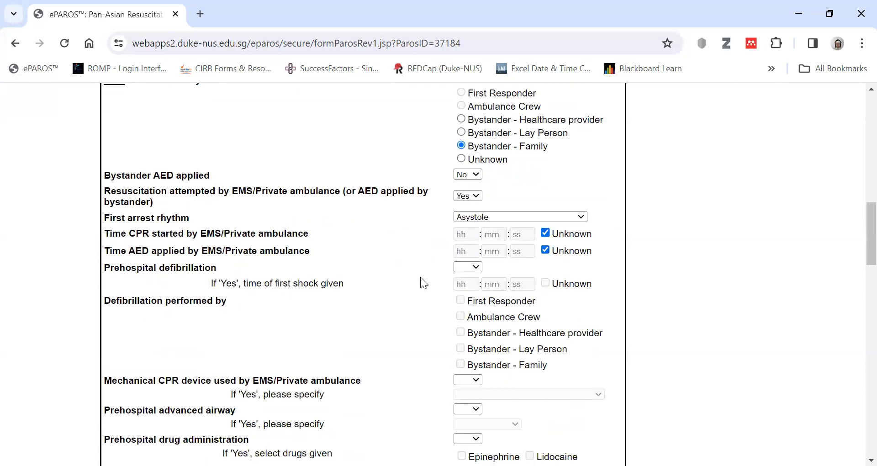
click(462, 298)
Set mechanical CPR device used by EMS to No and prehospital advanced airway to Yes with LMA.
scroll(434, 295, down, 1)
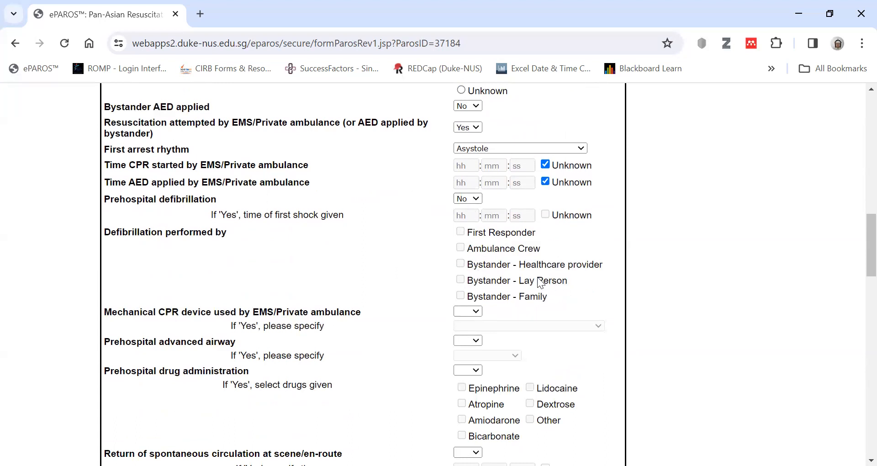
scroll(538, 279, down, 1)
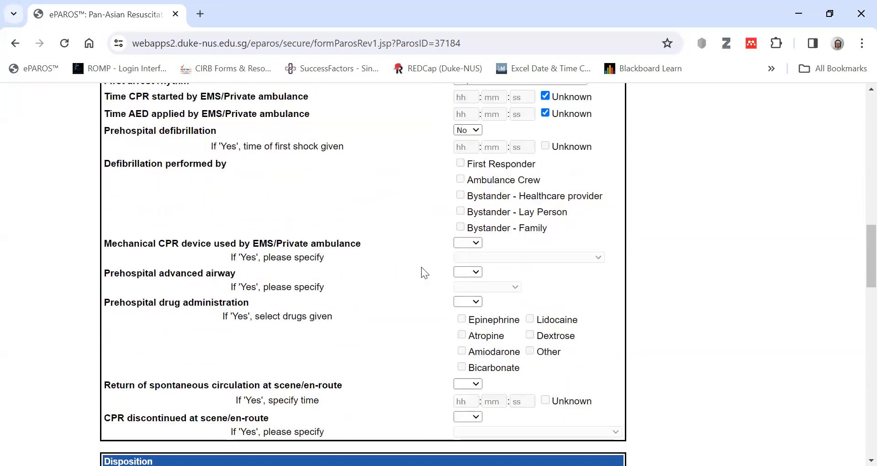
click(475, 242)
click(474, 272)
click(473, 273)
click(472, 289)
click(480, 288)
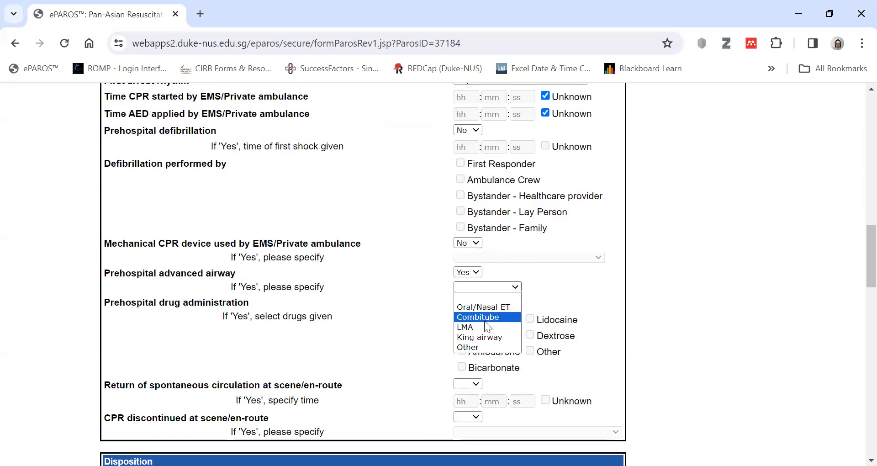
click(483, 325)
Set prehospital drug administration and return of spontaneous circulation at scene/en-route to No.
click(467, 301)
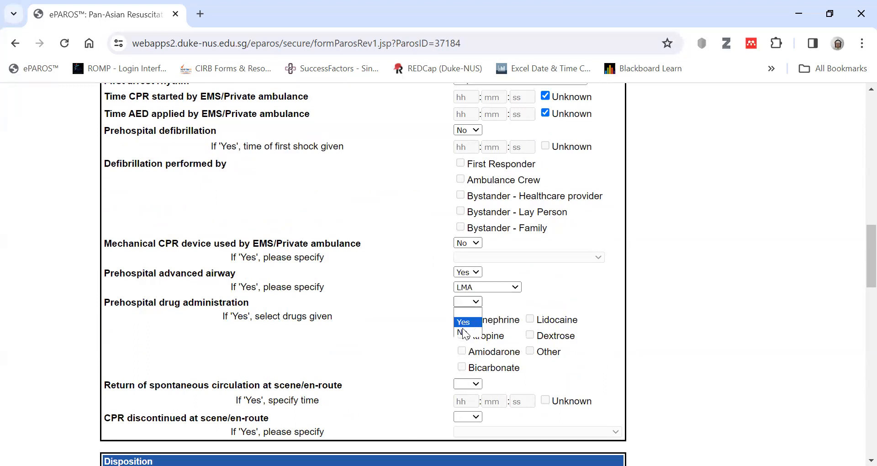
click(463, 333)
scroll(471, 274, down, 3)
click(476, 247)
click(475, 274)
Set CPR discontinued at scene/en-route to No and review the prehospital resuscitation entries.
click(475, 279)
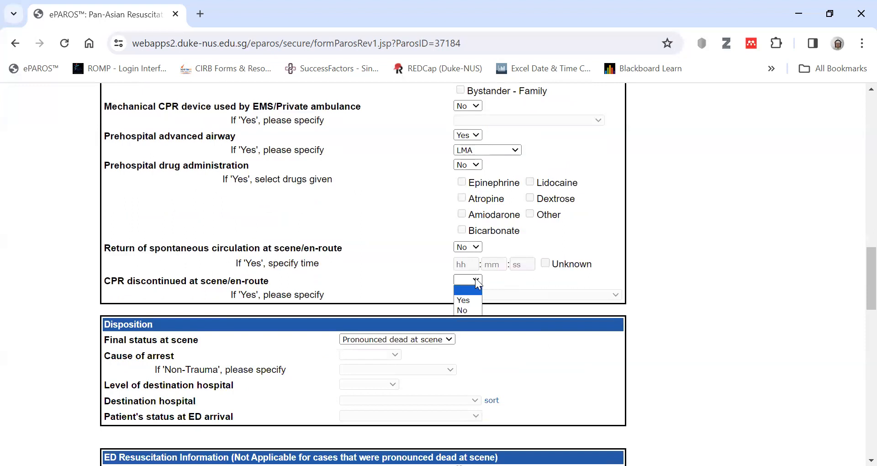
click(465, 310)
scroll(477, 283, up, 6)
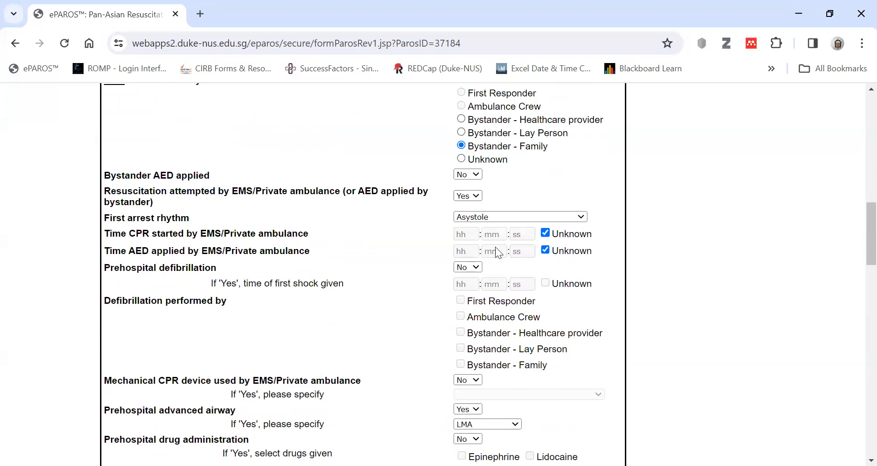
scroll(495, 246, down, 6)
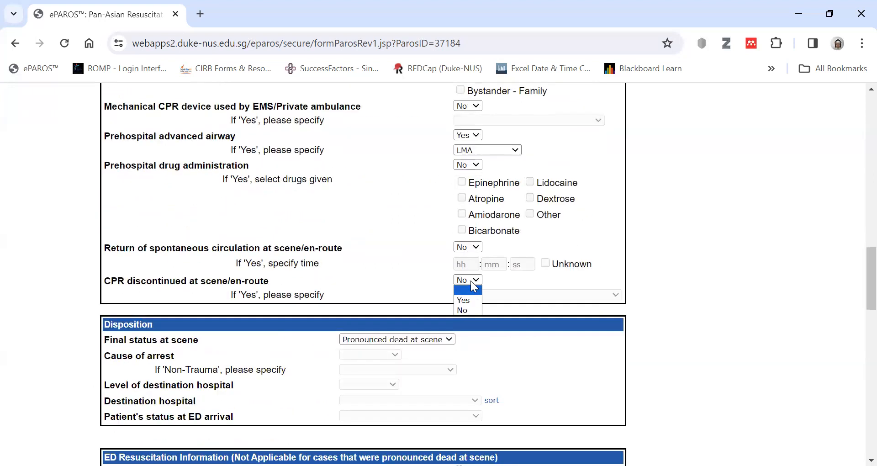
click(502, 285)
Change the final status at scene in the Disposition section to Conveyed to ED.
scroll(437, 280, down, 1)
click(439, 272)
click(405, 280)
click(404, 275)
click(384, 290)
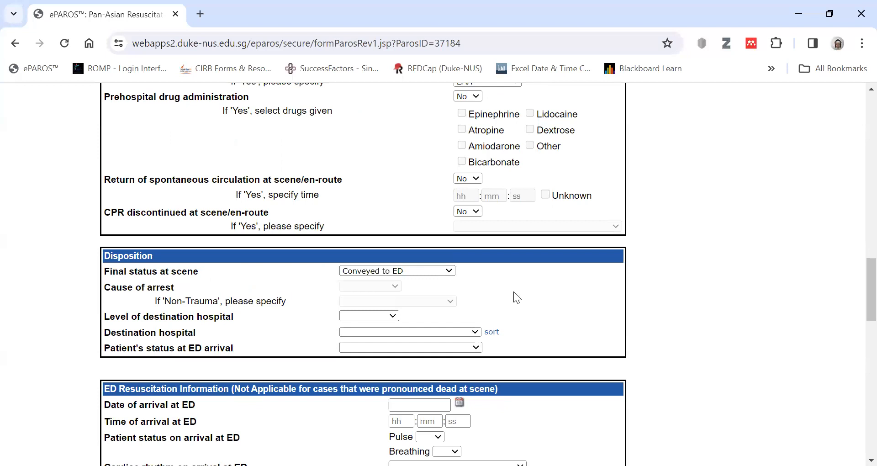
Set the level of destination hospital to Tertiary and choose PAROS Demo Hospital 9000 as the destination hospital.
scroll(514, 293, down, 1)
click(365, 248)
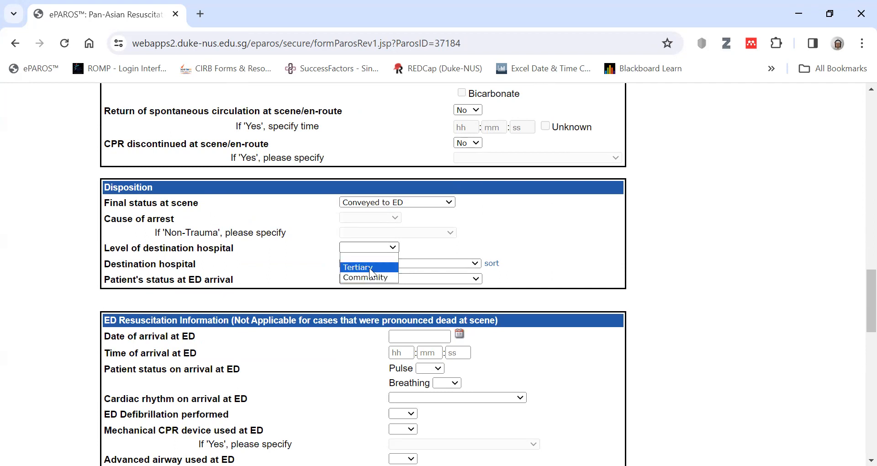
click(369, 267)
click(471, 264)
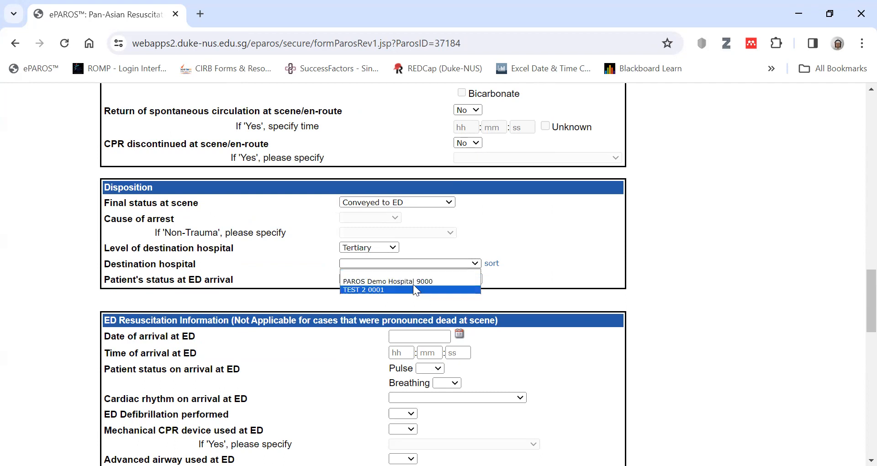
click(399, 281)
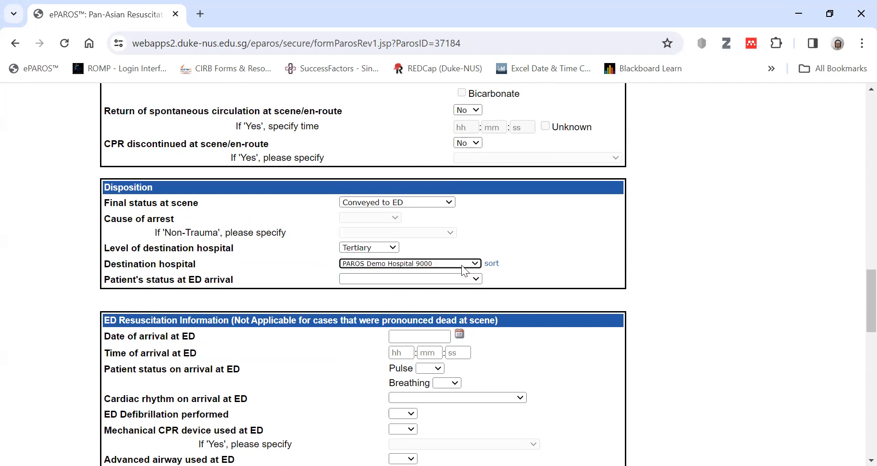
click(461, 265)
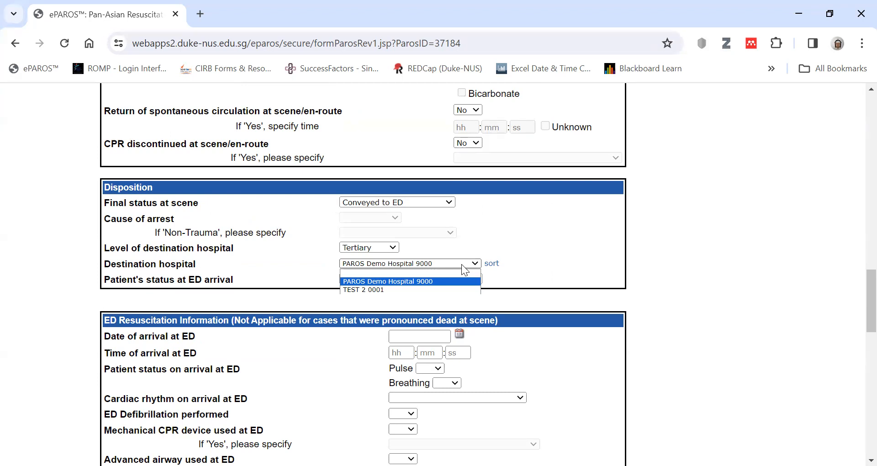
scroll(427, 277, down, 1)
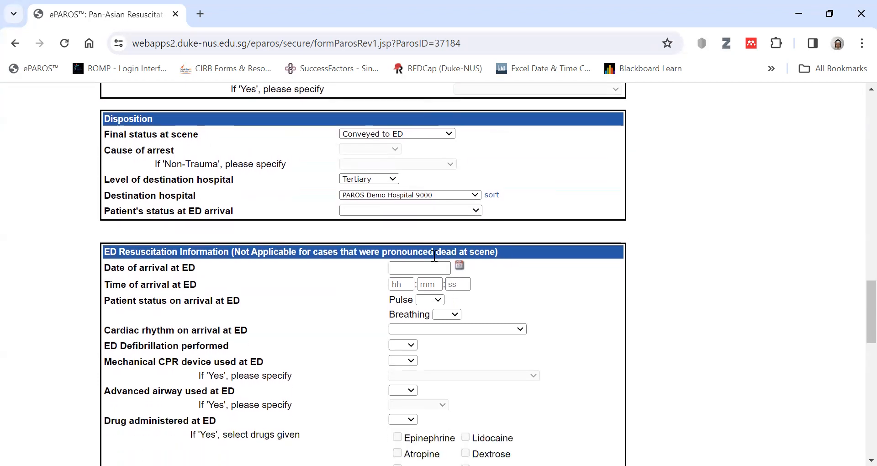
Set the patient's status at ED arrival to Transported without resuscitation.
click(446, 211)
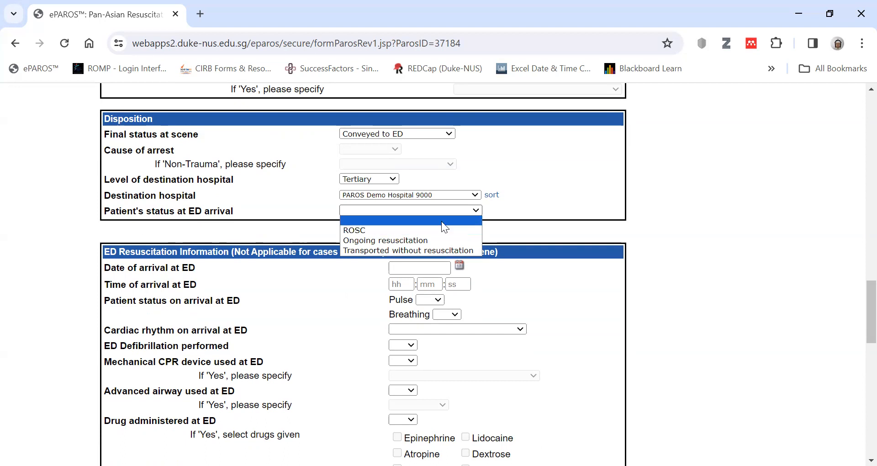
click(421, 251)
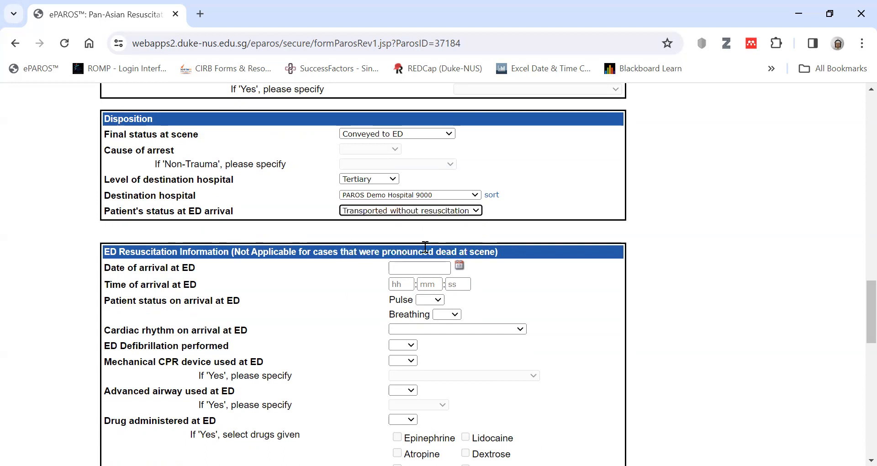
click(478, 222)
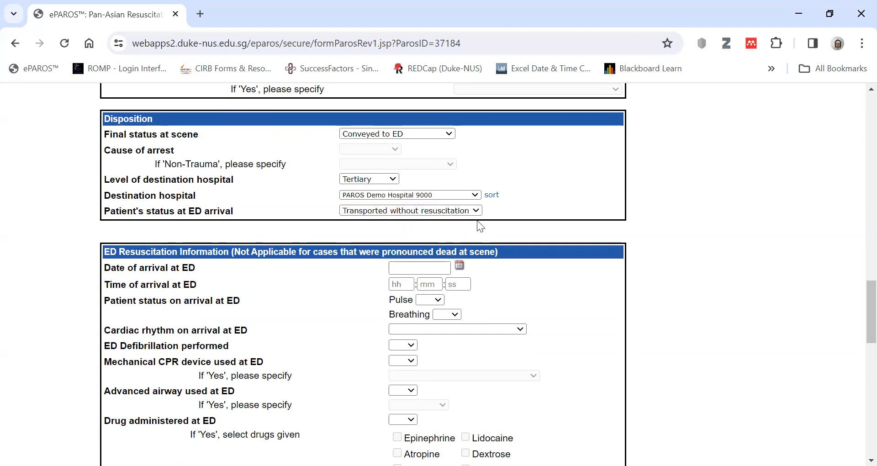
Change the patient's status at ED arrival to Ongoing resuscitation.
click(447, 211)
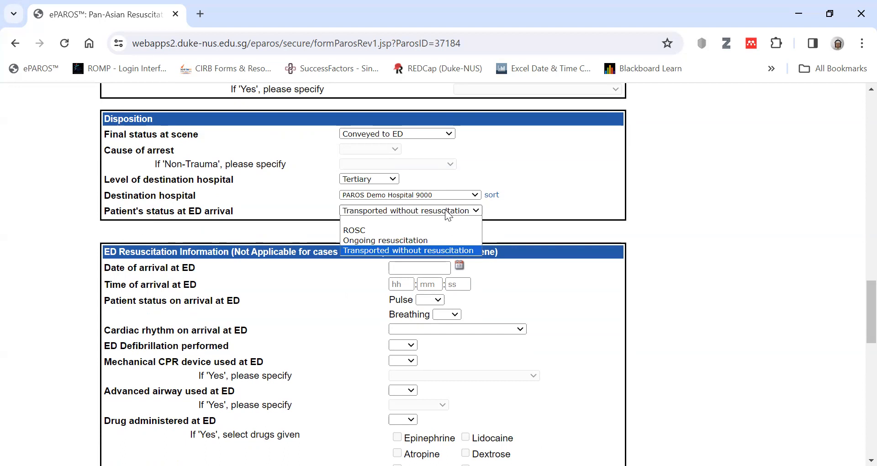
click(401, 241)
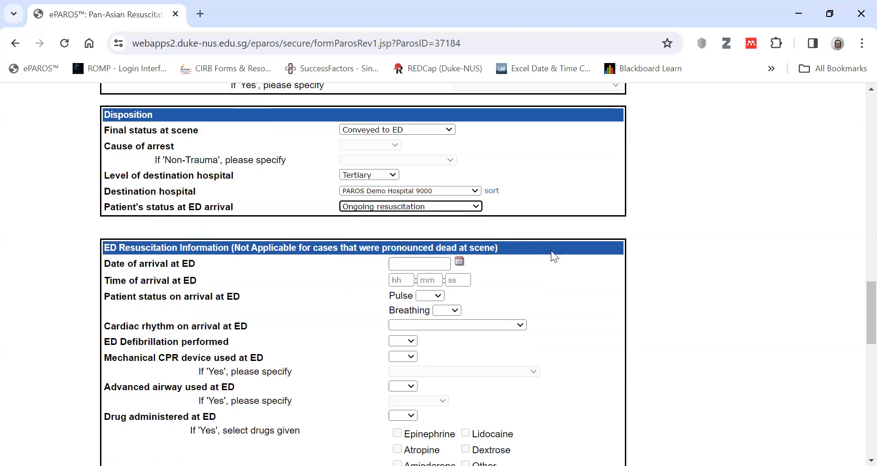
Enter 16/02/2024 as the date and 10:45:00 as the time of arrival in the ED Resuscitation Information section.
scroll(257, 159, down, 1)
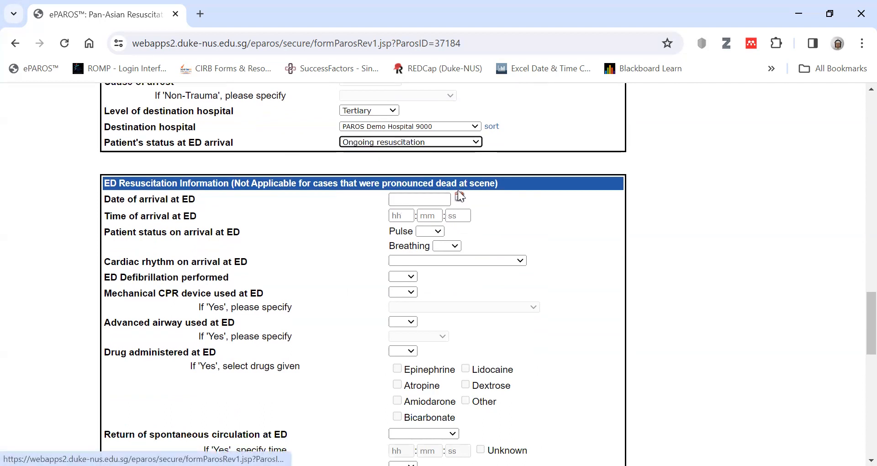
scroll(320, 194, down, 1)
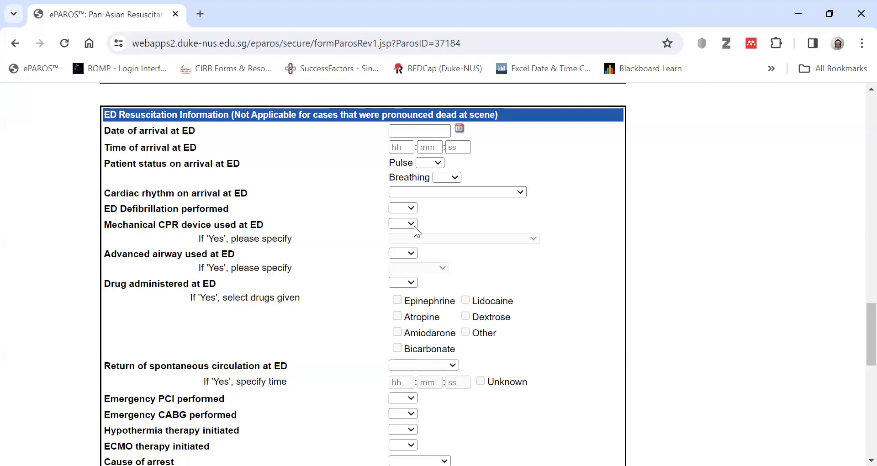
click(459, 128)
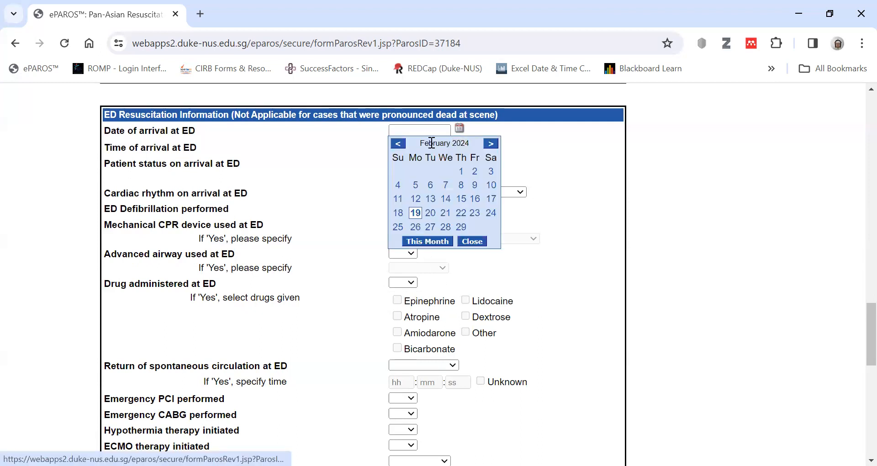
click(475, 199)
click(394, 146)
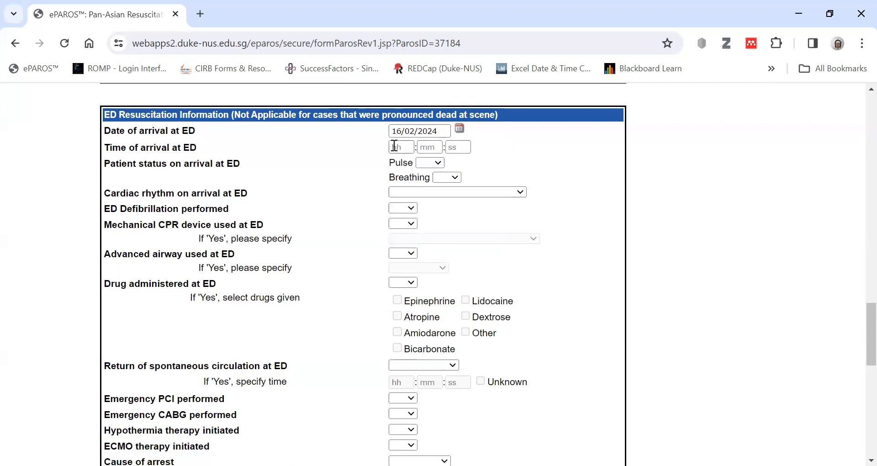
click(394, 146)
text(10)
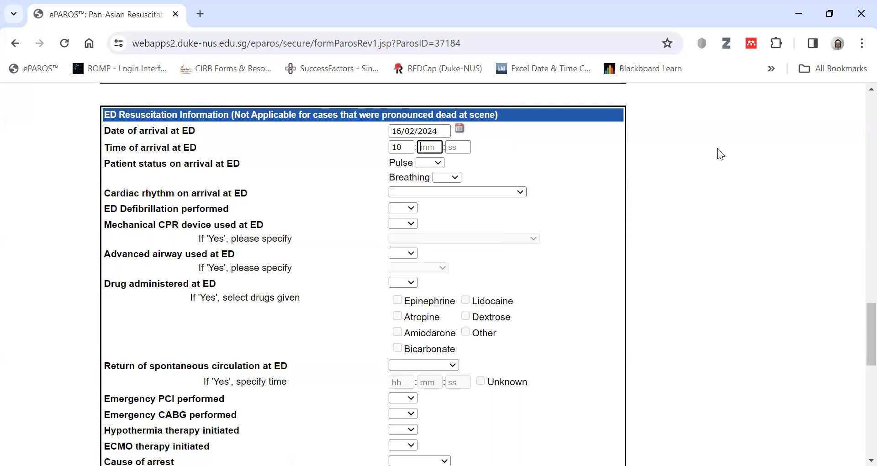
text(:45:00)
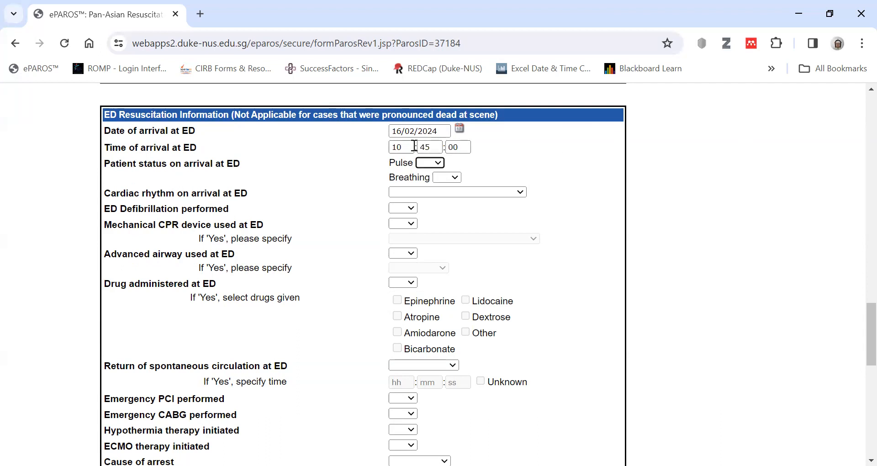
Compare the ambulance's ED arrival time in the Dispatch Information section with the time of arrival at ED.
scroll(521, 213, up, 5)
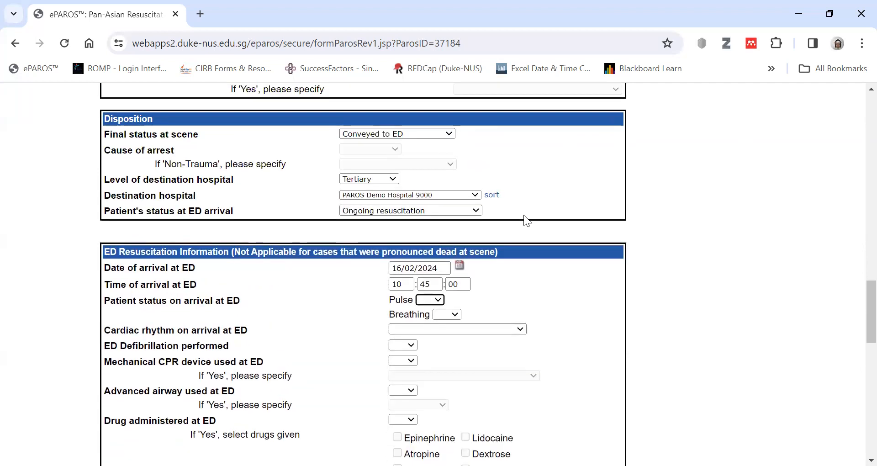
scroll(525, 214, up, 12)
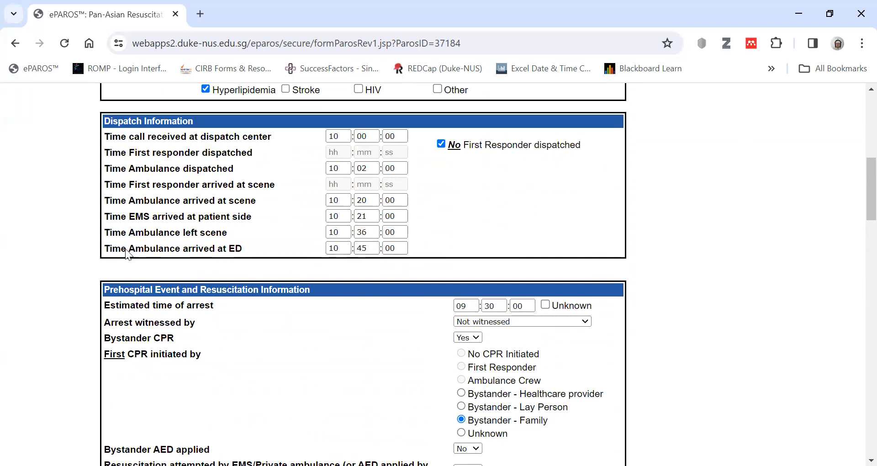
drag(111, 249, 226, 249)
click(266, 241)
scroll(328, 267, down, 15)
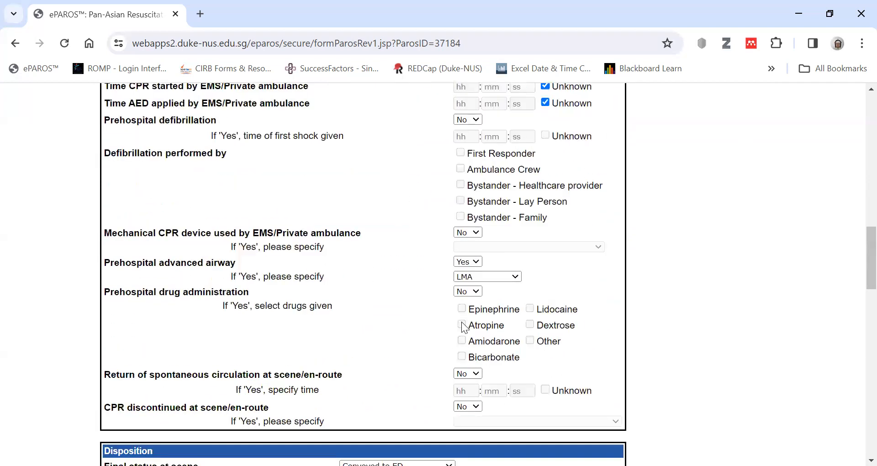
drag(197, 284, 112, 285)
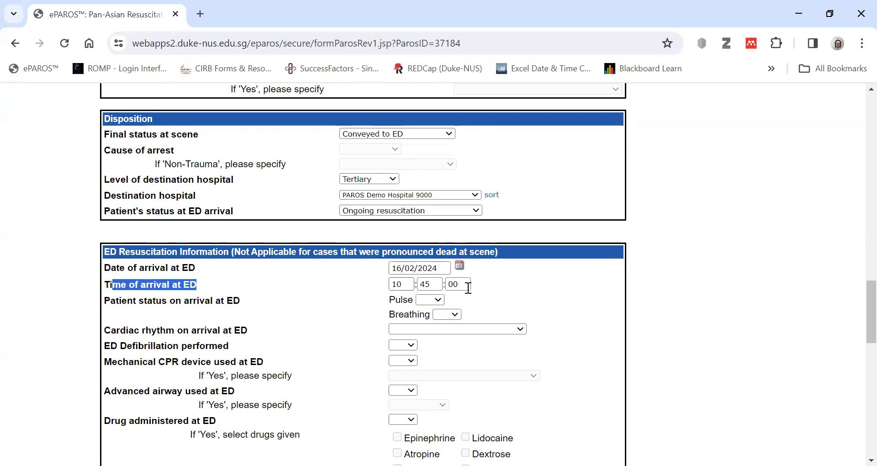
key(Tab)
key(Tab)
key(Tab)
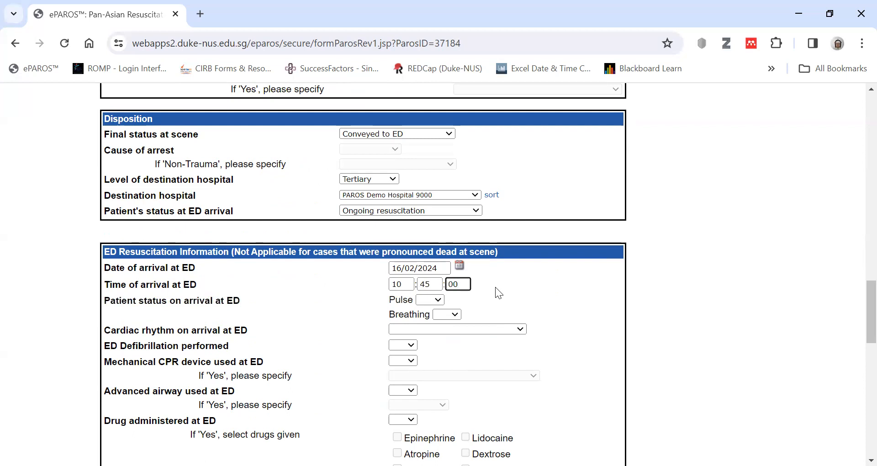
Set pulse and breathing on arrival at ED to No, and the cardiac rhythm on arrival to Asystole.
scroll(496, 287, down, 1)
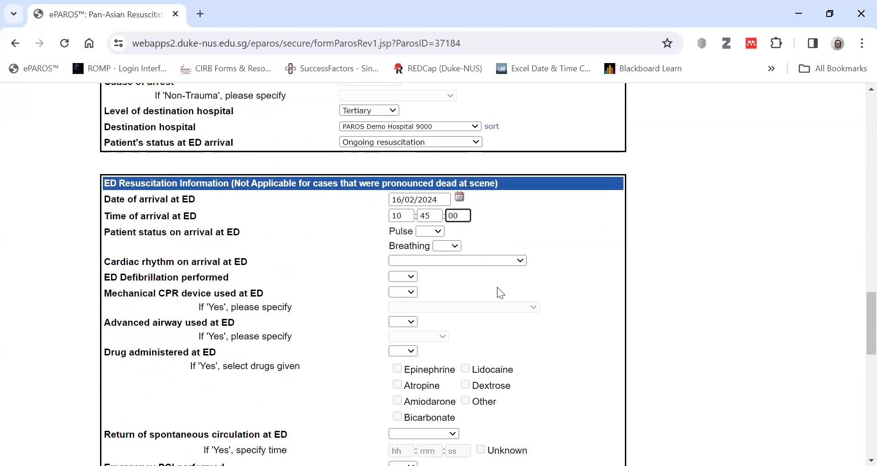
click(430, 231)
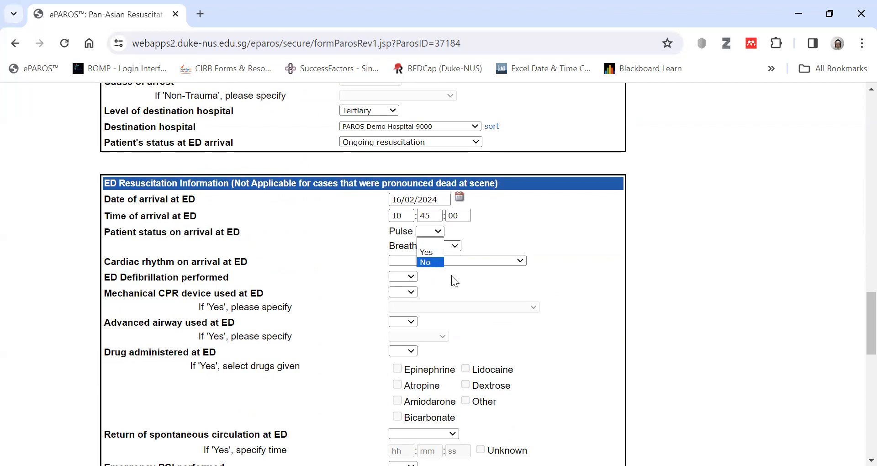
key(Return)
click(486, 257)
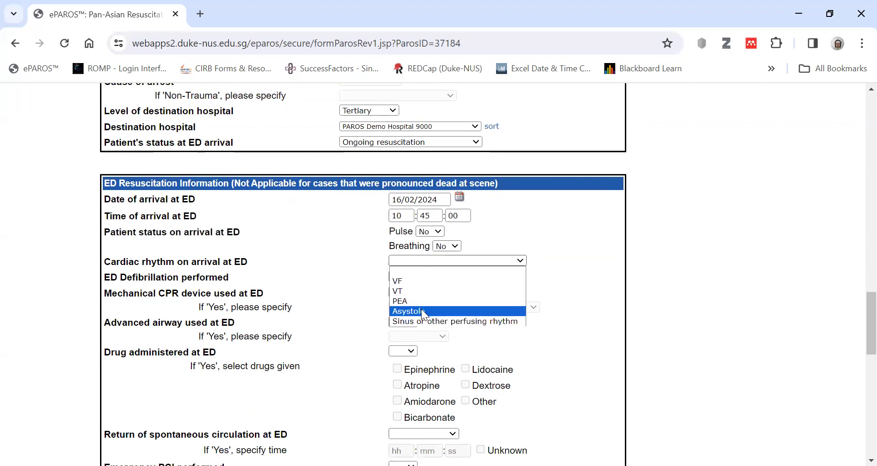
key(Return)
Set ED defibrillation performed and mechanical CPR device used at ED to No.
scroll(538, 263, down, 1)
click(409, 208)
click(410, 238)
click(407, 224)
click(406, 253)
Set advanced airway used at ED to Yes and specify Oral ET.
click(407, 254)
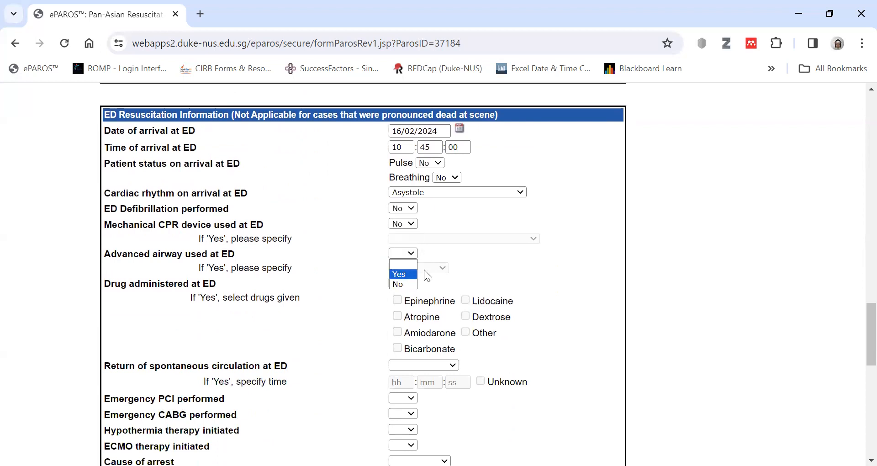
click(411, 274)
click(424, 269)
Set drug administered at ED to Yes and select Epinephrine as the drug given.
scroll(456, 256, down, 1)
click(410, 215)
click(401, 233)
click(397, 231)
Set return of spontaneous circulation at ED to No.
scroll(594, 299, down, 1)
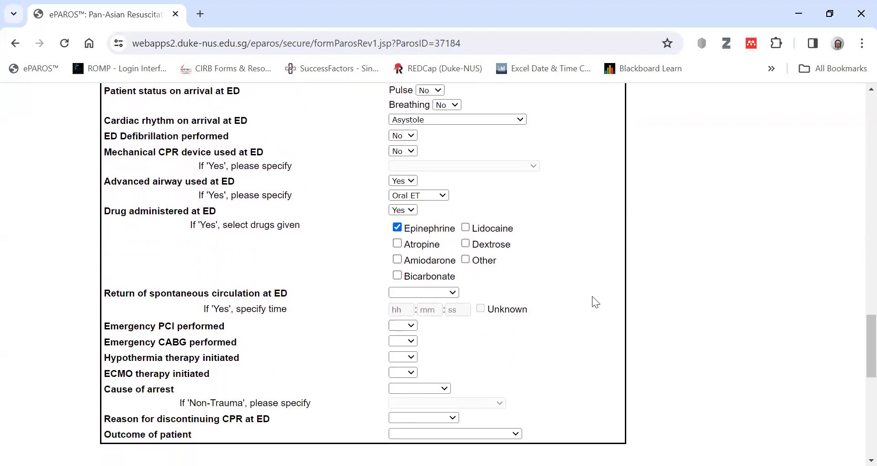
scroll(592, 296, down, 1)
click(450, 227)
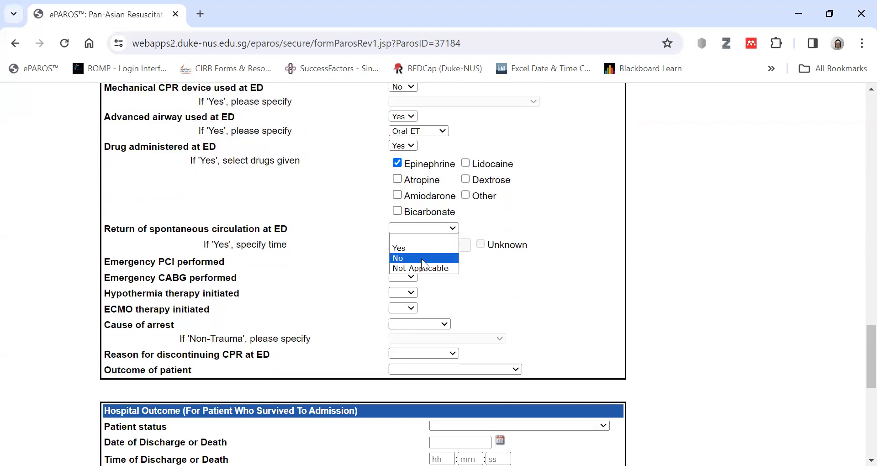
click(421, 258)
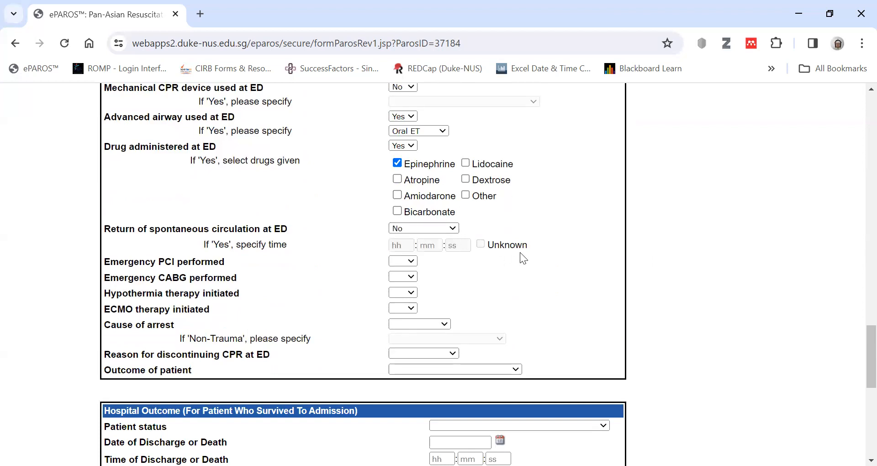
Set emergency PCI, emergency CABG, hypothermia therapy and ECMO therapy to No.
scroll(413, 194, down, 1)
click(411, 194)
click(401, 223)
click(403, 208)
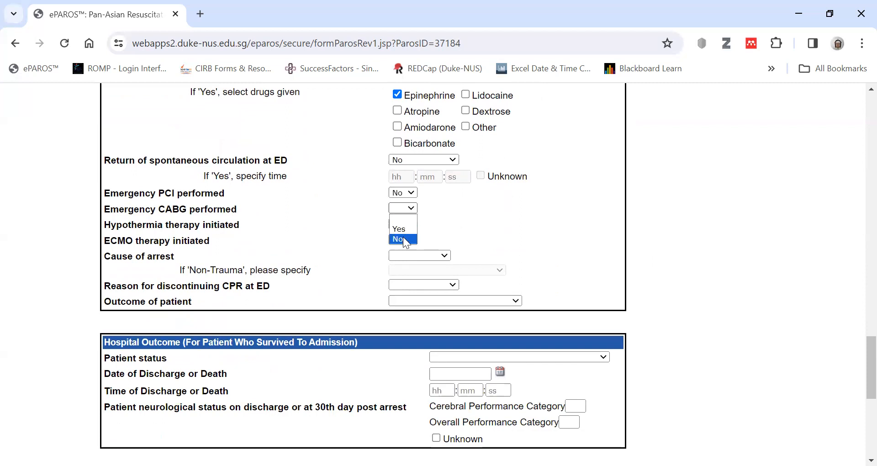
click(404, 239)
click(402, 223)
click(402, 254)
click(403, 239)
click(406, 270)
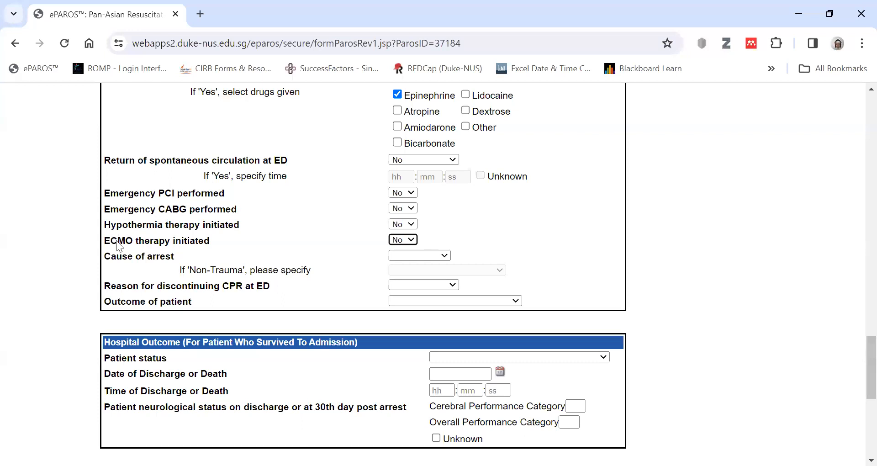
Set the ED cause of arrest to Non-Trauma and specify Presumed Cardiac Etiology.
click(438, 256)
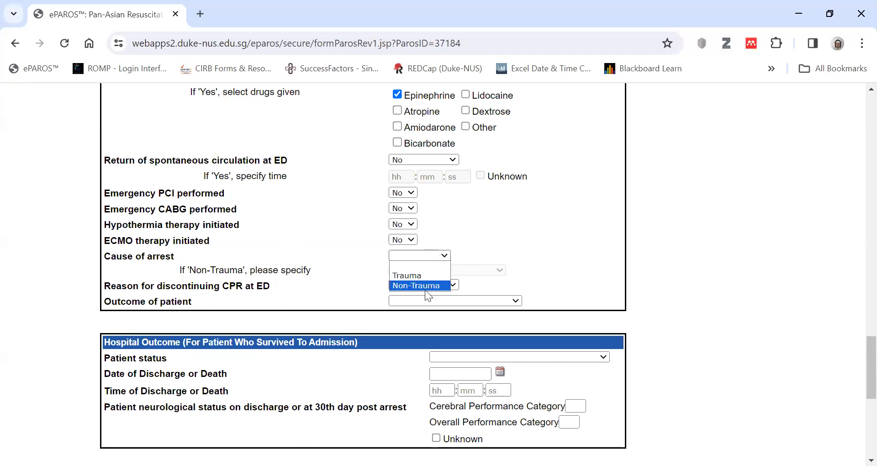
click(433, 286)
click(432, 285)
click(431, 306)
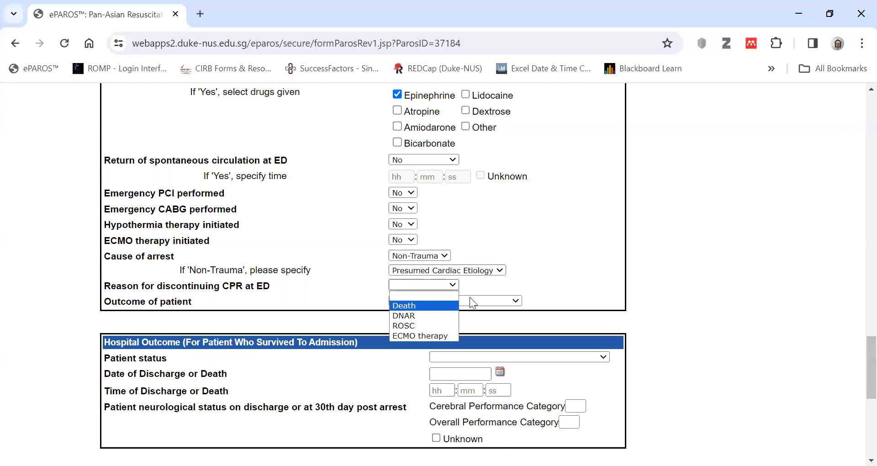
Set the reason for discontinuing CPR at ED to Death.
click(442, 286)
click(428, 306)
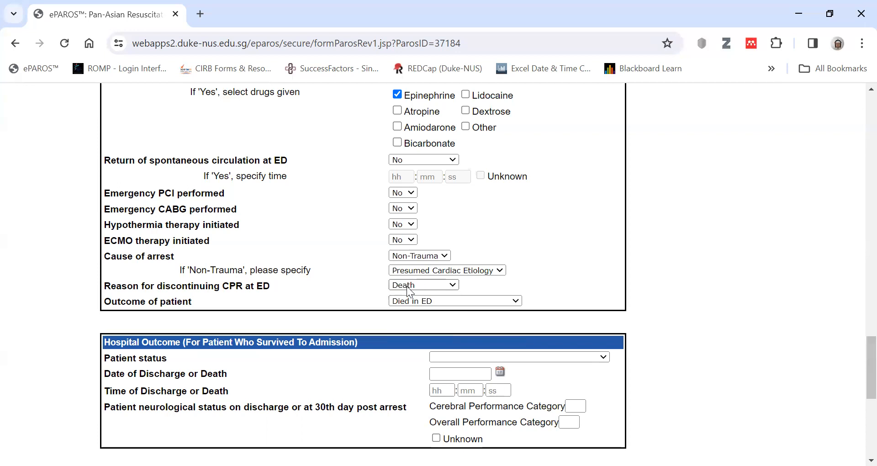
click(426, 284)
click(418, 295)
click(442, 286)
click(421, 305)
Change the reason for discontinuing CPR to ROSC, and set return of spontaneous circulation at ED to Yes with its time unknown.
click(428, 287)
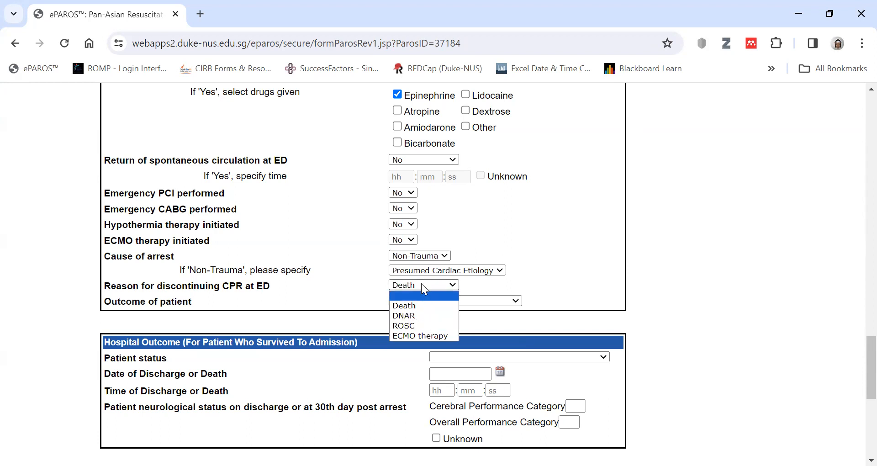
click(422, 324)
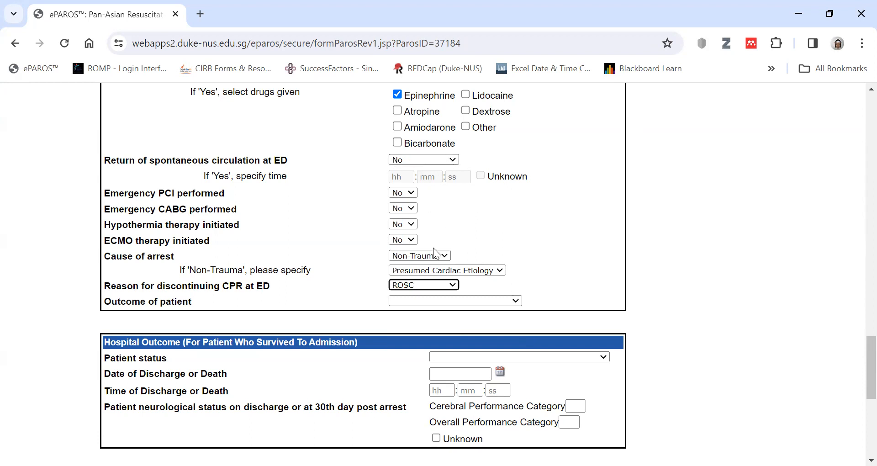
click(438, 160)
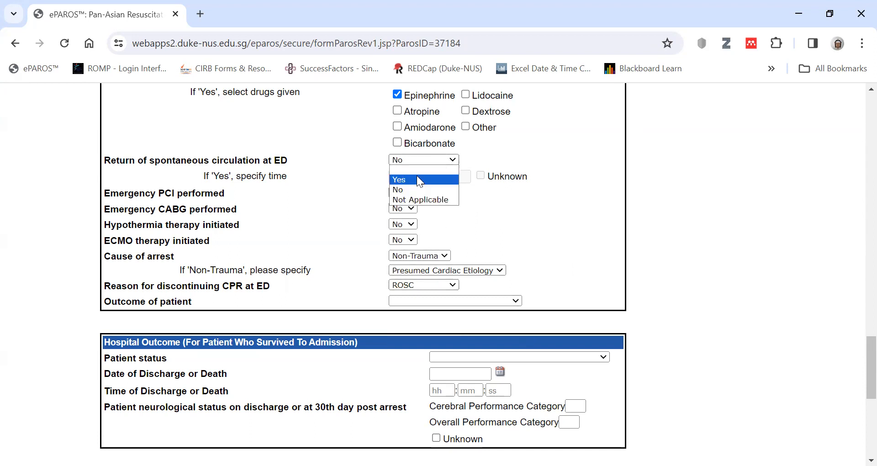
click(417, 178)
click(480, 175)
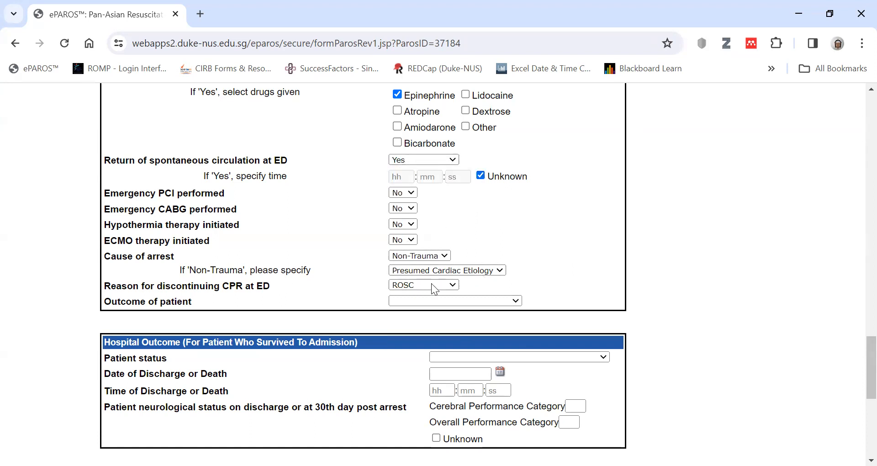
Try Transferred to another hospital as the patient's ED outcome, and change it to Admitted.
click(425, 300)
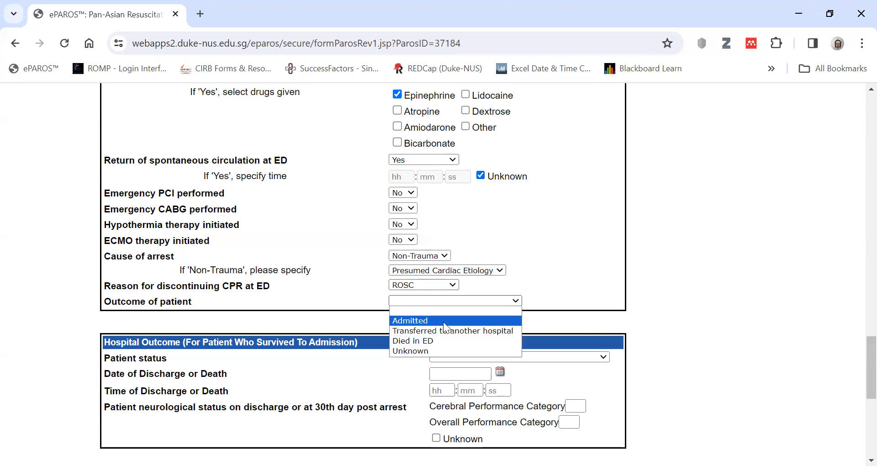
click(441, 331)
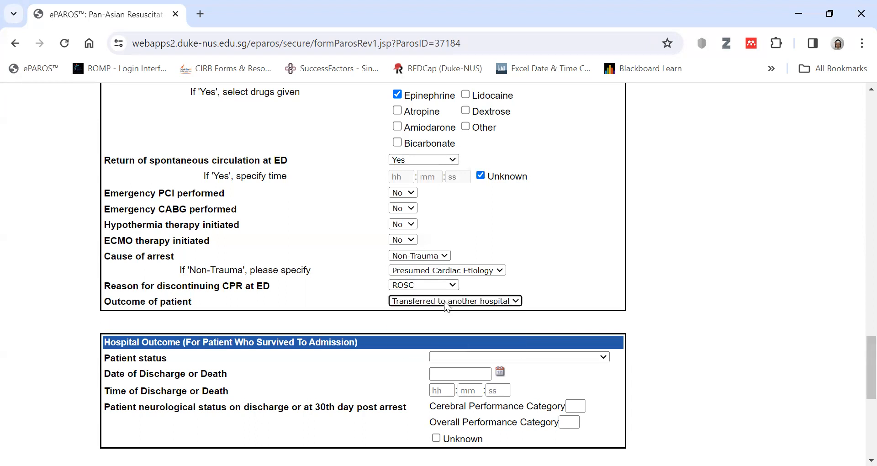
click(445, 302)
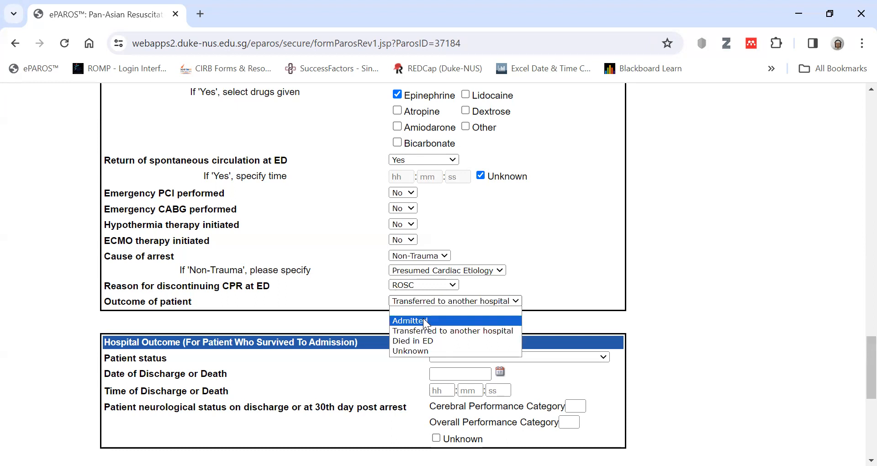
click(441, 301)
click(441, 300)
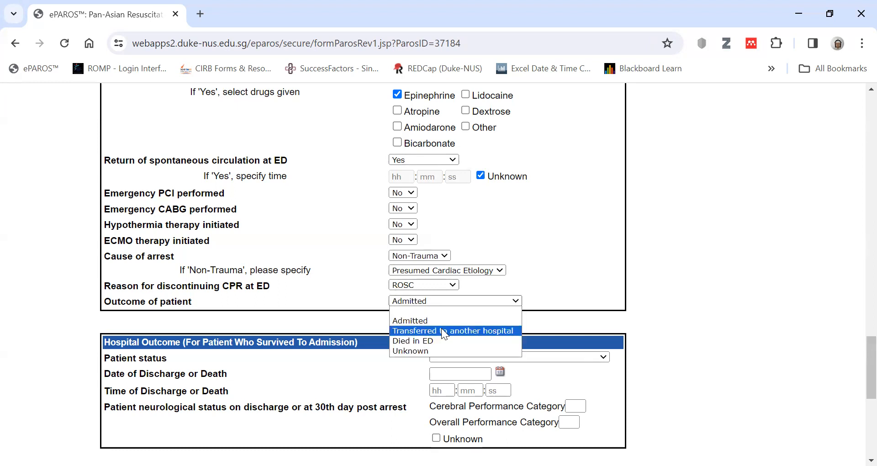
Set the patient status in the Hospital Outcome section to Discharged alive.
scroll(552, 290, down, 2)
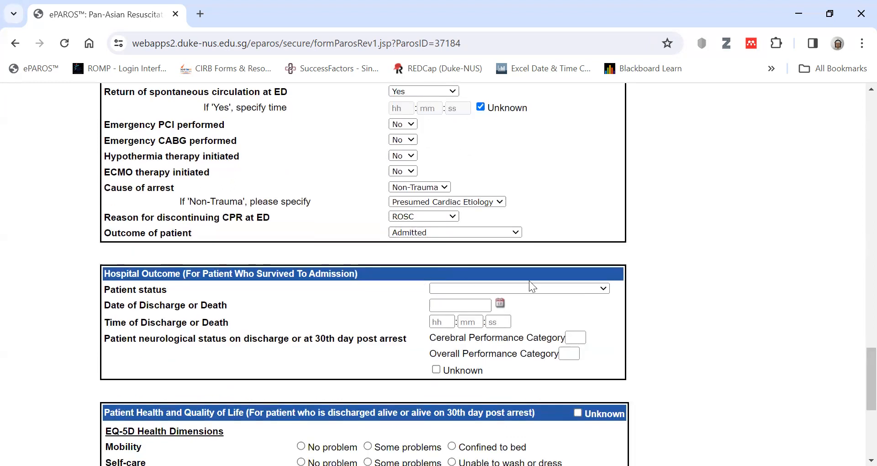
click(557, 289)
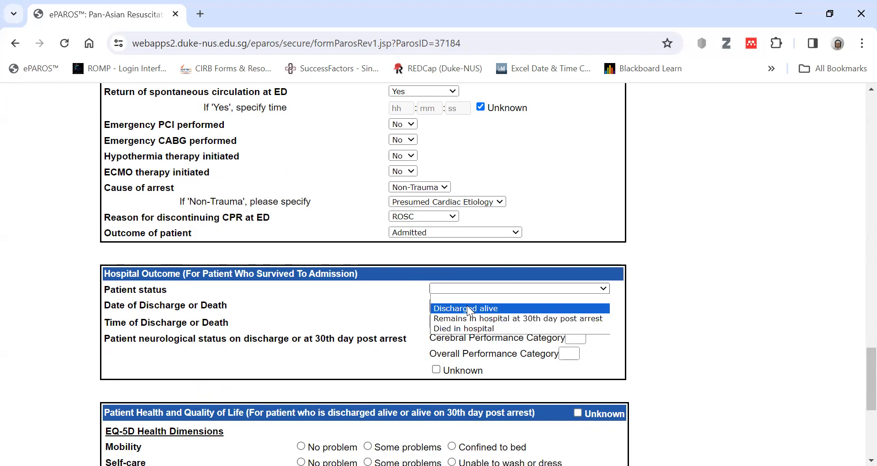
click(469, 310)
Try Remains in hospital at 30th day post arrest and Died in hospital as the patient status, and return it to Discharged alive.
click(522, 289)
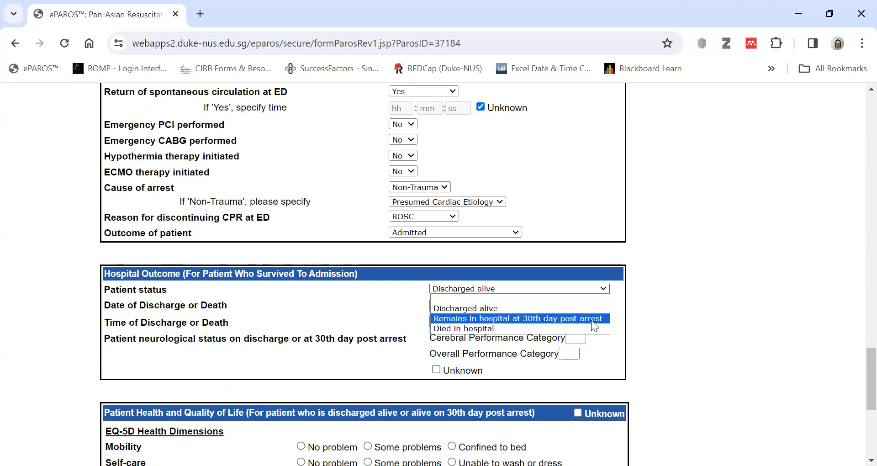
click(595, 320)
click(593, 289)
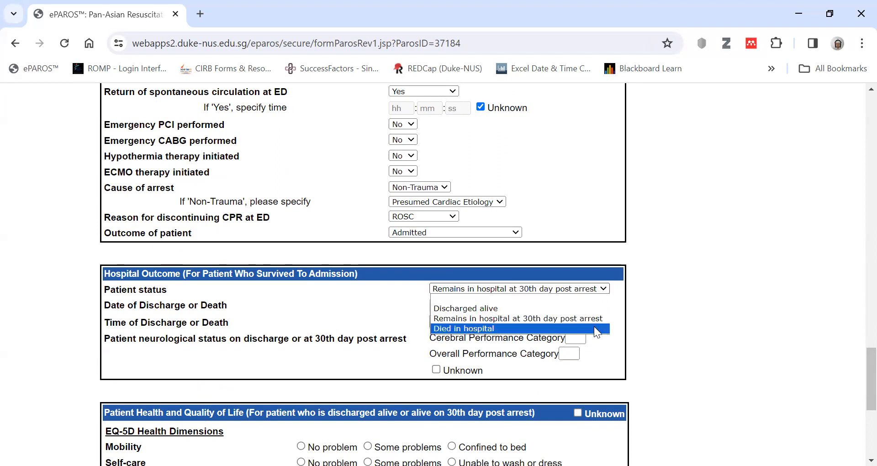
click(594, 328)
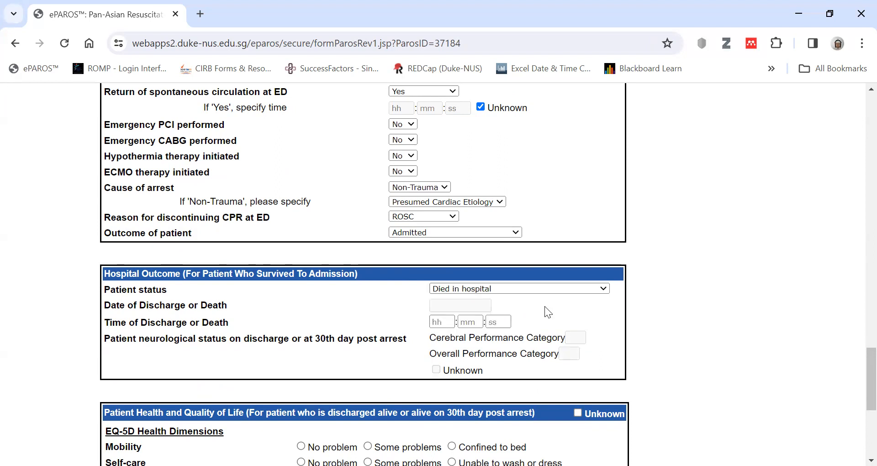
click(533, 289)
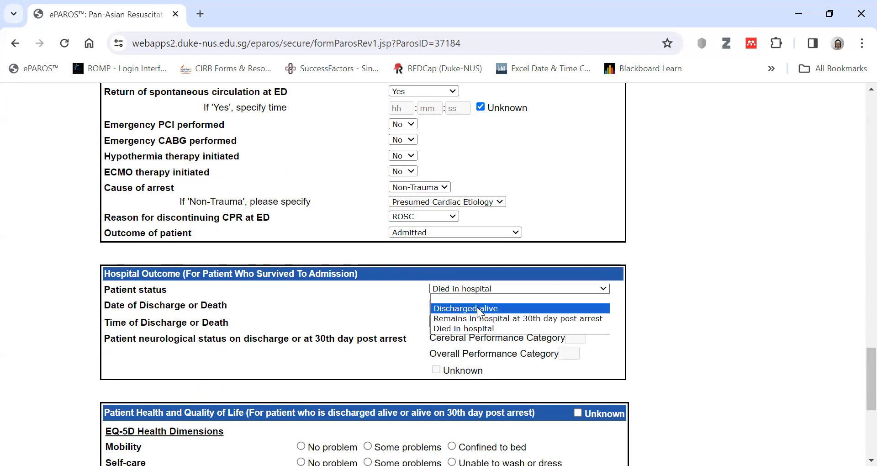
click(477, 308)
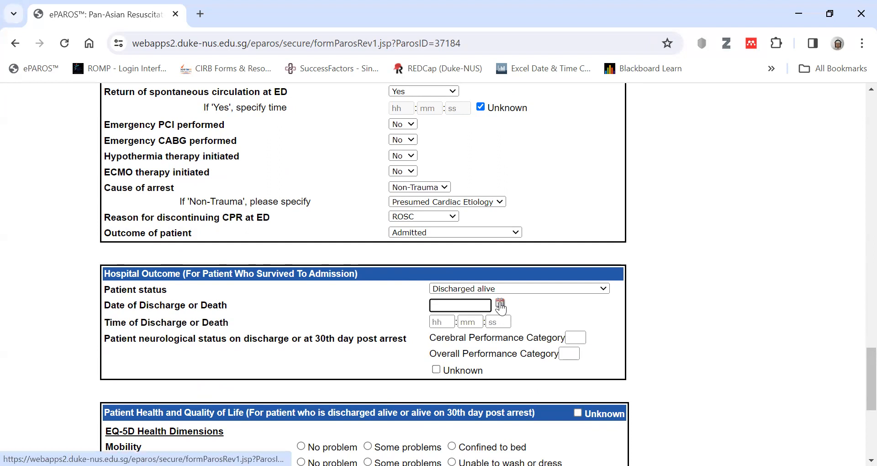
Set the patient status to Died in hospital and the date of discharge or death to 18/02/2024, keeping the session active.
click(501, 305)
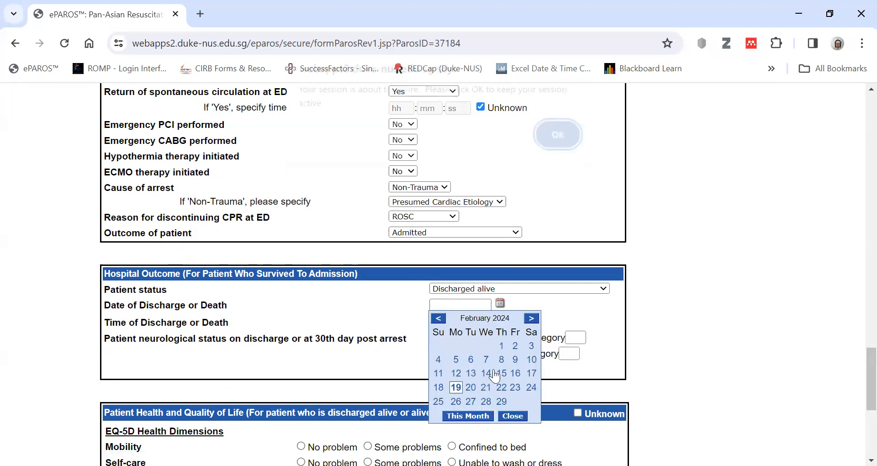
click(555, 143)
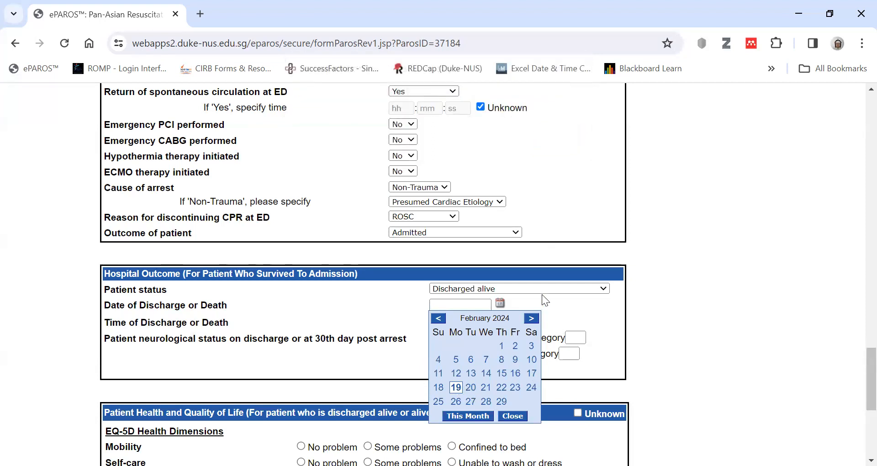
click(561, 291)
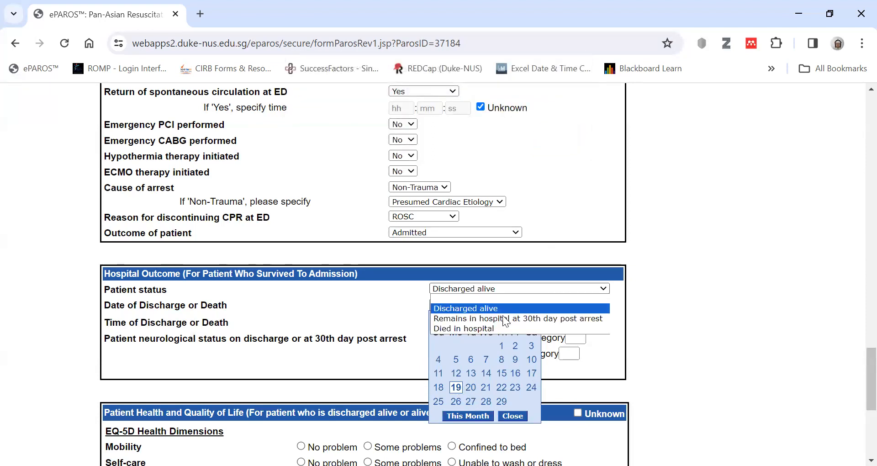
click(494, 328)
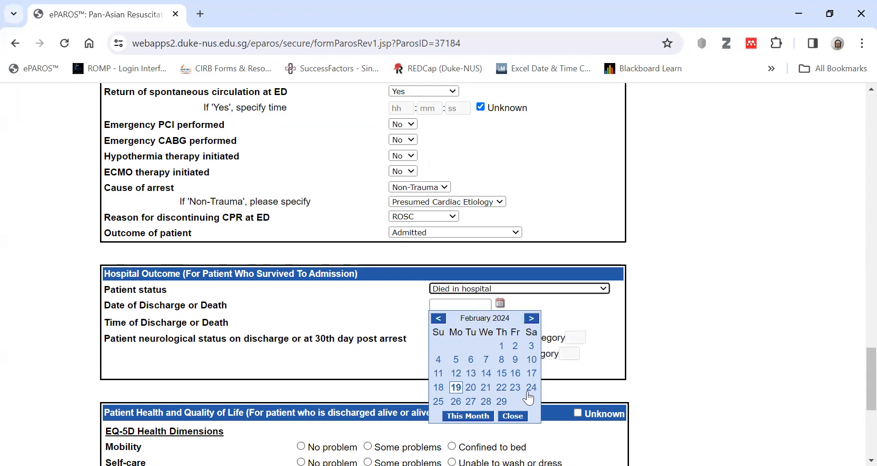
click(438, 387)
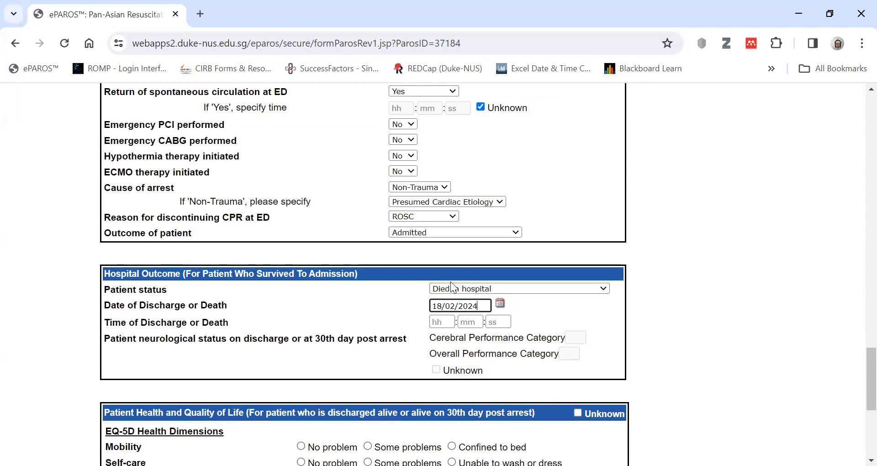
Review the discharge time, neurological status, EQ-5D quality of life and General Comments fields at the end of the case form.
click(447, 325)
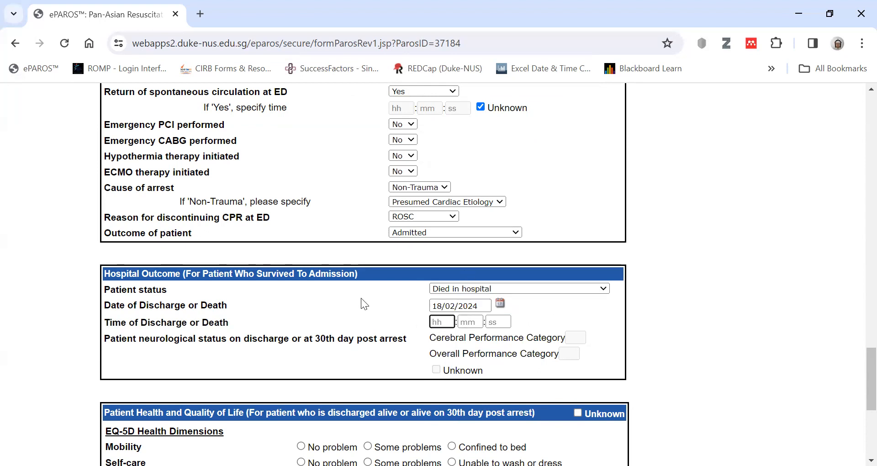
scroll(361, 298, down, 1)
click(478, 254)
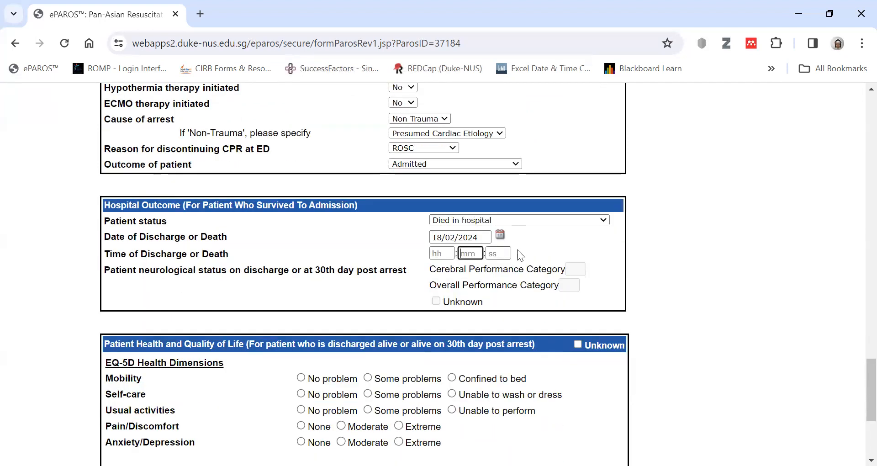
click(538, 268)
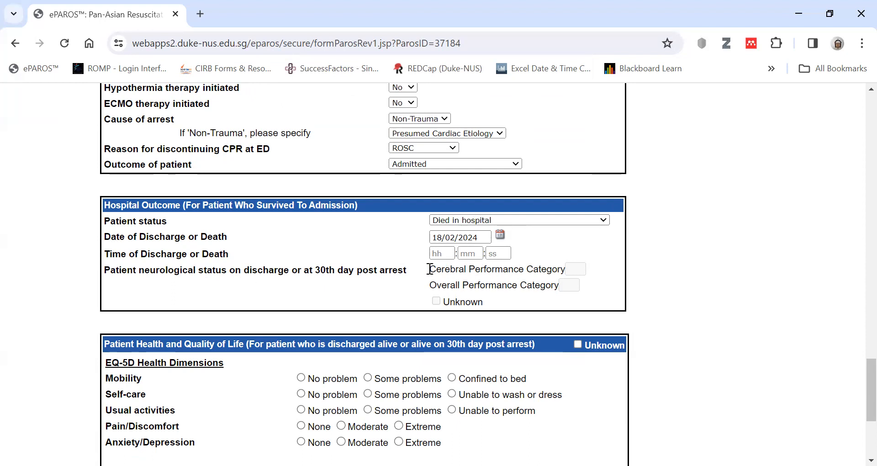
drag(430, 269, 486, 266)
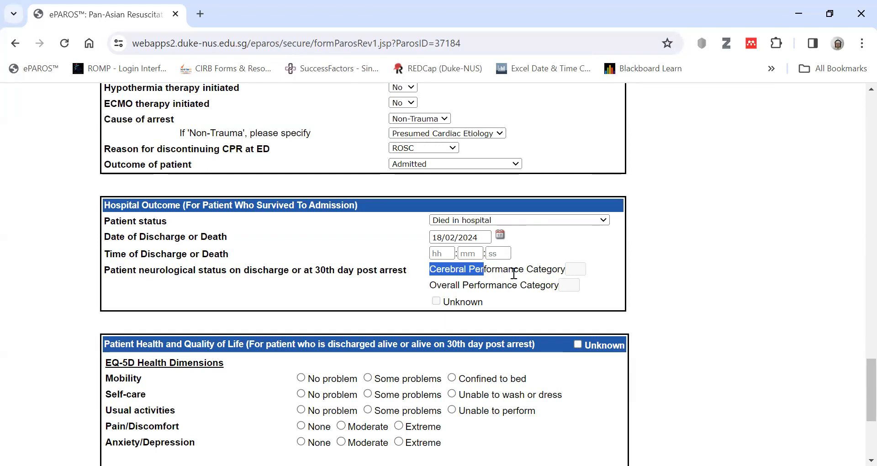
click(582, 268)
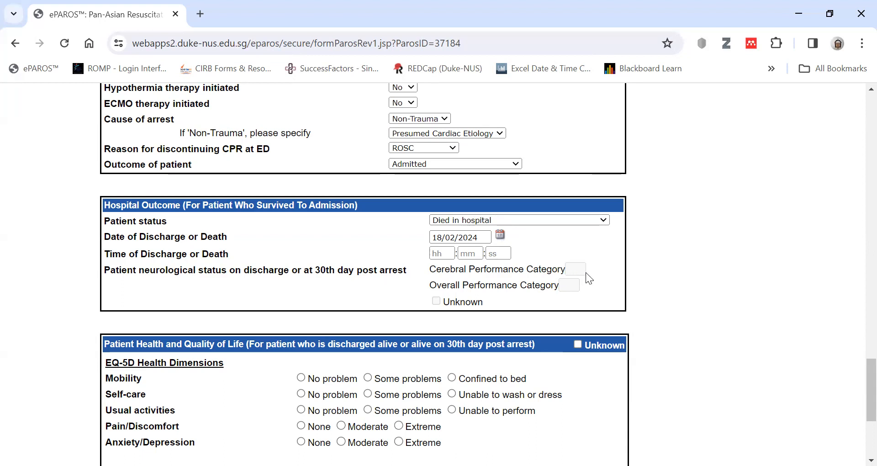
scroll(586, 282, down, 1)
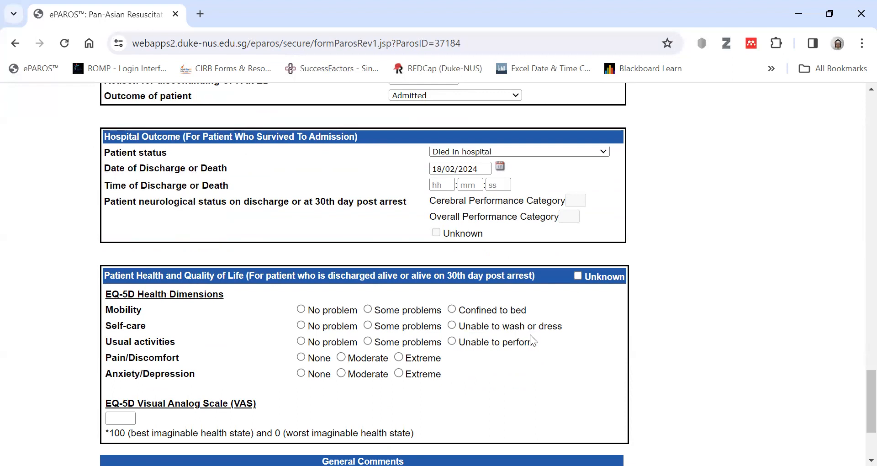
scroll(534, 337, down, 1)
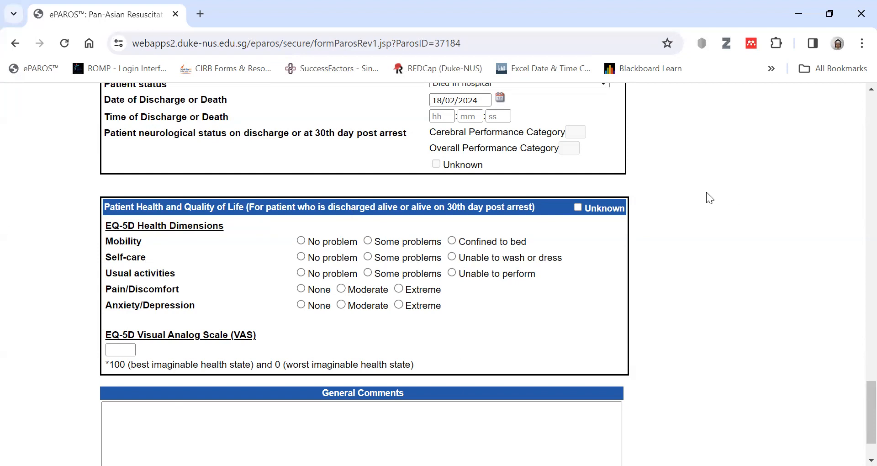
scroll(722, 222, down, 2)
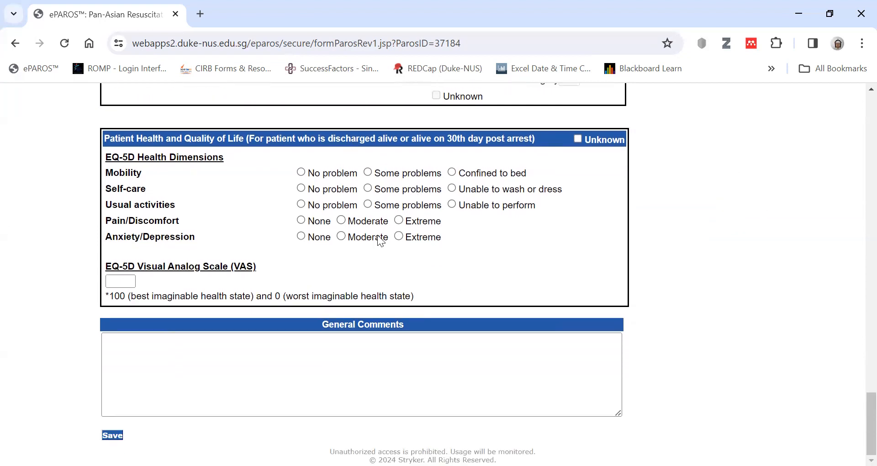
click(160, 353)
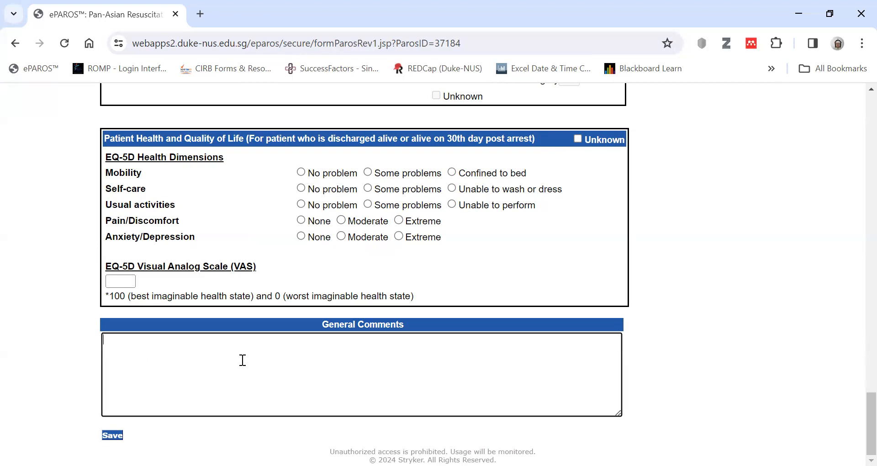
scroll(674, 334, up, 6)
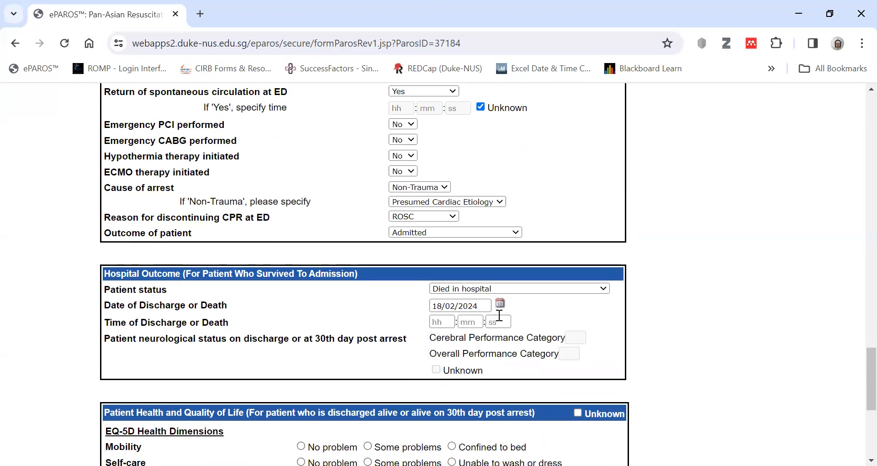
scroll(561, 302, down, 6)
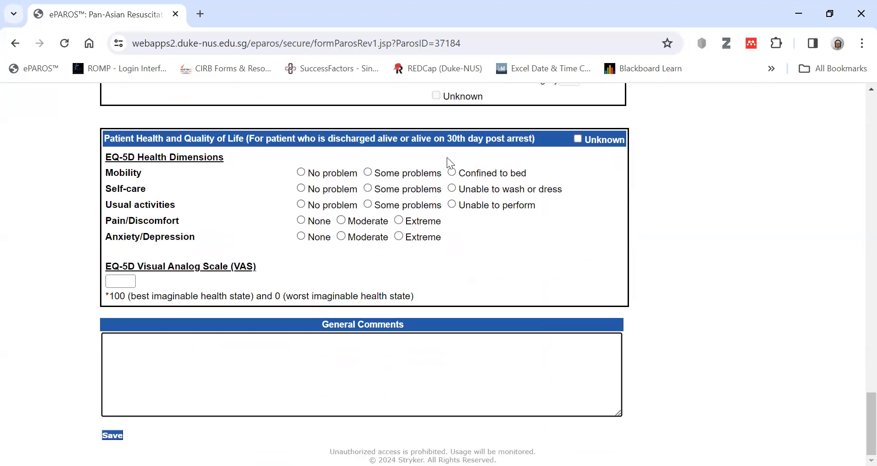
Save the case form and check the warning messages for errors.
click(117, 435)
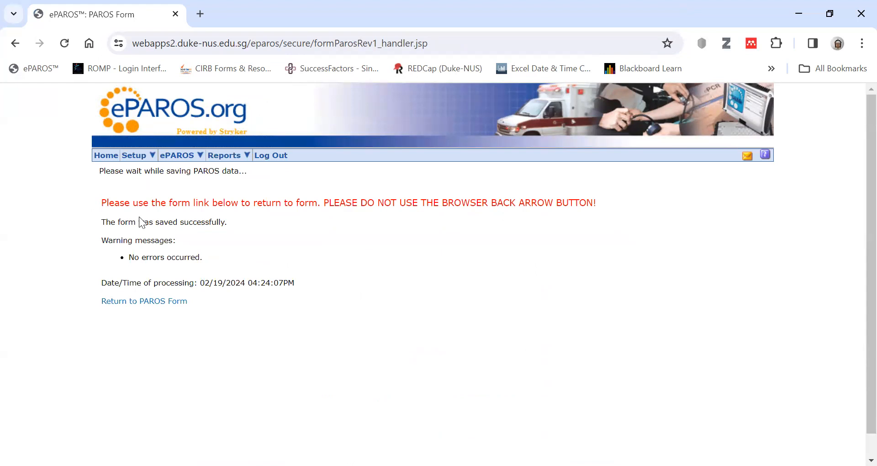
triple_click(158, 257)
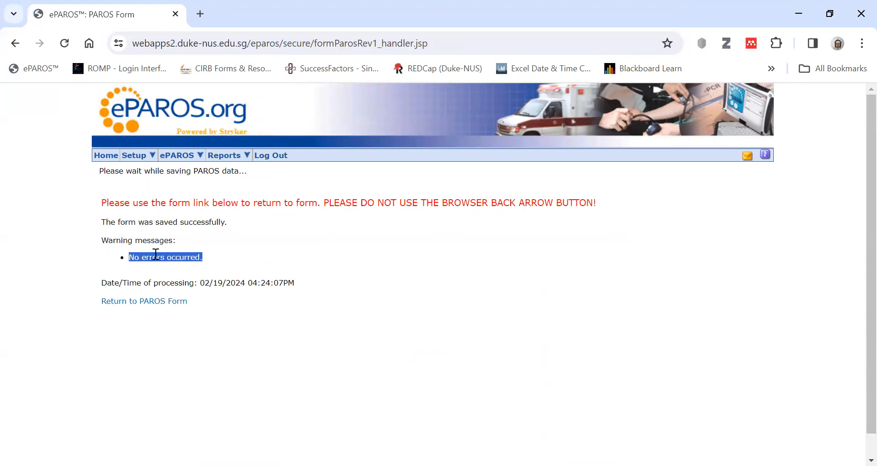
click(249, 247)
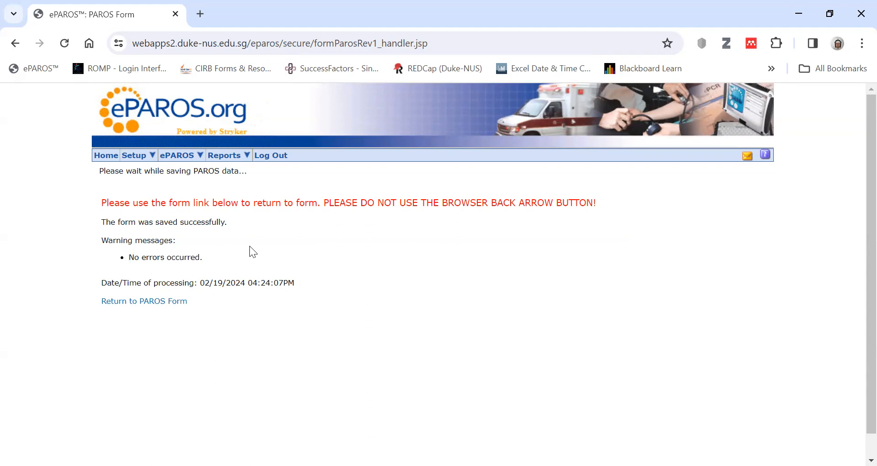
Return to the saved PAROS form and change the mode of transportation to Own/Private Transport.
click(153, 305)
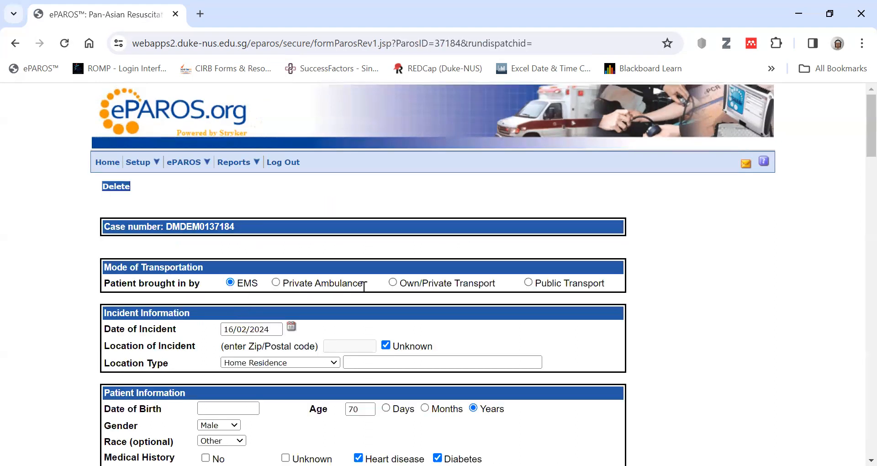
scroll(630, 279, down, 1)
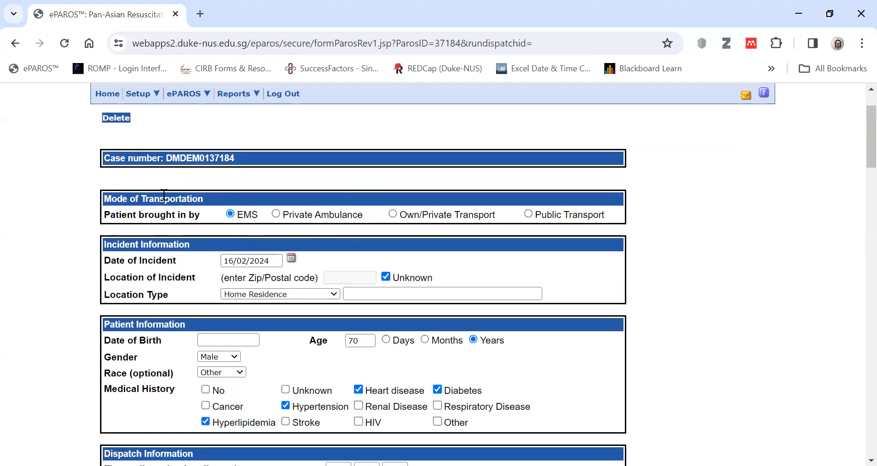
click(392, 215)
key(Return)
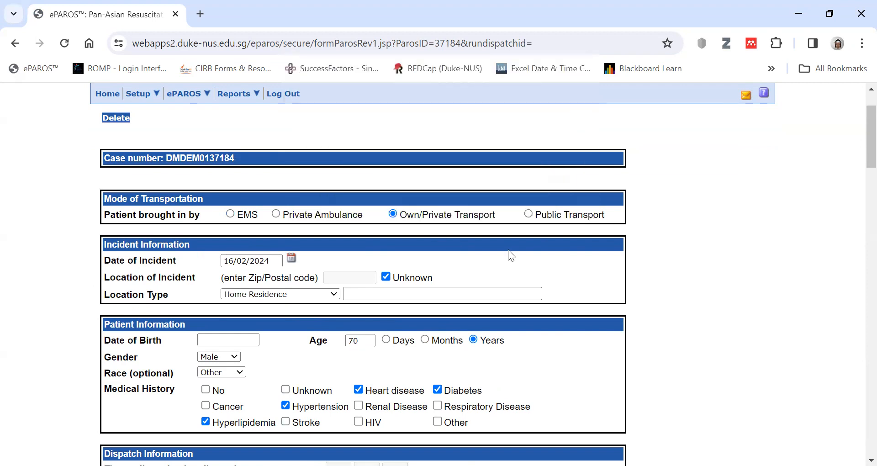
scroll(505, 241, down, 1)
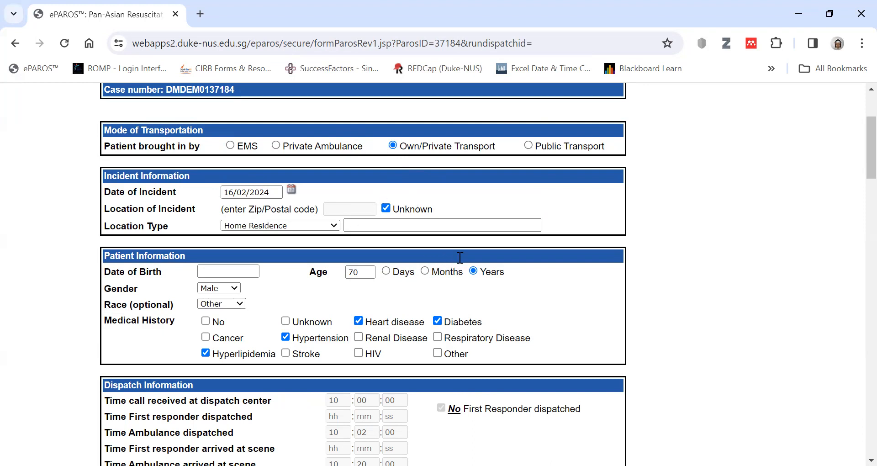
scroll(460, 258, down, 3)
scroll(476, 276, up, 3)
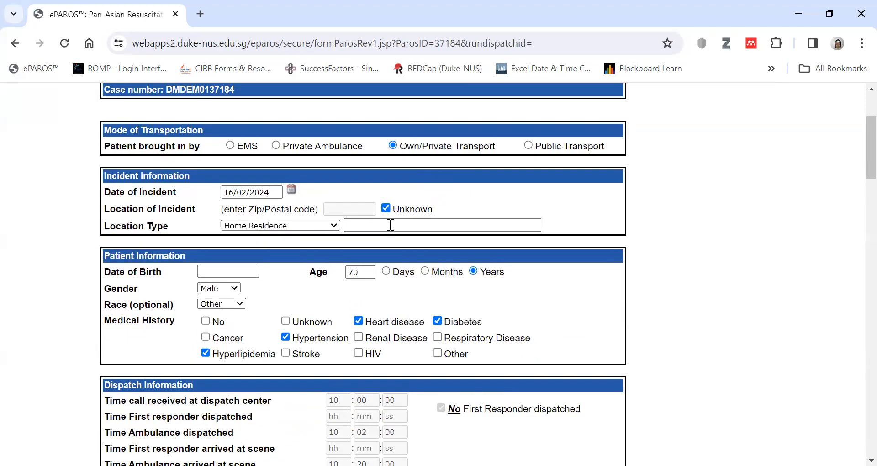
Clear the mode of transportation, the time call received at dispatch center and the No First Responder dispatched option.
click(503, 147)
click(554, 188)
scroll(489, 300, down, 3)
double_click(334, 195)
key(BackSpace)
drag(359, 195, 436, 203)
key(BackSpace)
key(BackSpace)
click(440, 202)
Clear the hours, minutes and seconds of Time Ambulance dispatched in the Dispatch Information section.
double_click(397, 227)
key(BackSpace)
double_click(362, 227)
key(BackSpace)
double_click(334, 226)
key(BackSpace)
Clear the hours, minutes and seconds of Time Ambulance arrived at scene in the Dispatch Information section.
double_click(334, 258)
key(BackSpace)
double_click(363, 259)
key(BackSpace)
double_click(391, 259)
key(BackSpace)
Clear the hours, minutes and seconds of Time EMS arrived at patient side.
double_click(389, 274)
key(BackSpace)
double_click(361, 275)
key(BackSpace)
key(shift+Tab)
key(BackSpace)
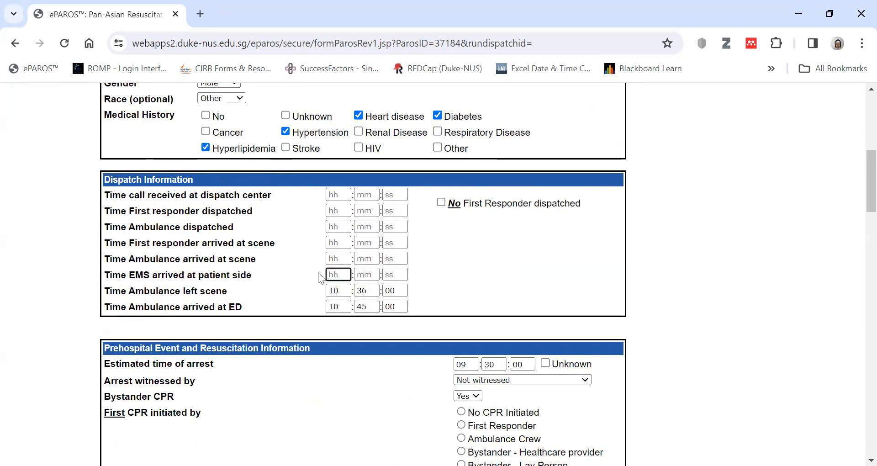
Clear the hours, minutes and seconds of Time Ambulance left scene.
double_click(371, 295)
key(BackSpace)
drag(345, 291, 312, 292)
key(BackSpace)
double_click(396, 293)
key(BackSpace)
Clear the hours, minutes and seconds of Time Ambulance arrived at ED.
double_click(388, 307)
key(BackSpace)
double_click(362, 307)
key(BackSpace)
drag(345, 306, 314, 303)
key(BackSpace)
Set the mode of transportation back to Own/Private Transport and check the Dispatch Information and following sections.
scroll(581, 303, up, 8)
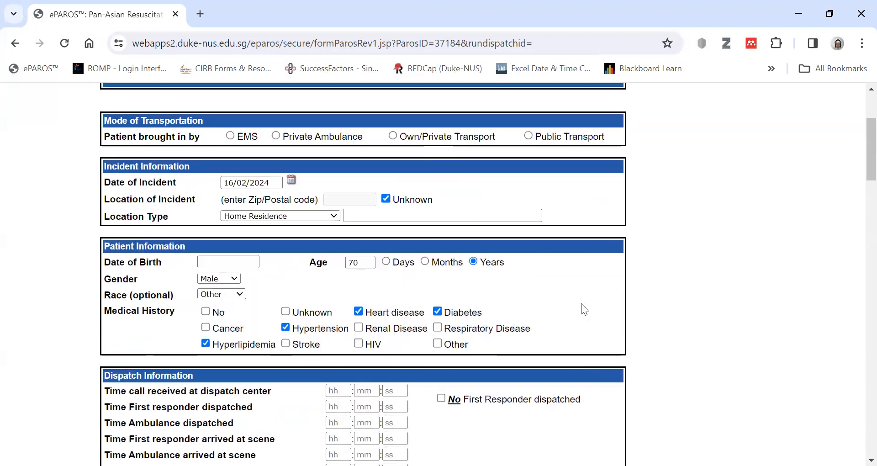
click(392, 284)
click(557, 197)
scroll(381, 354, down, 4)
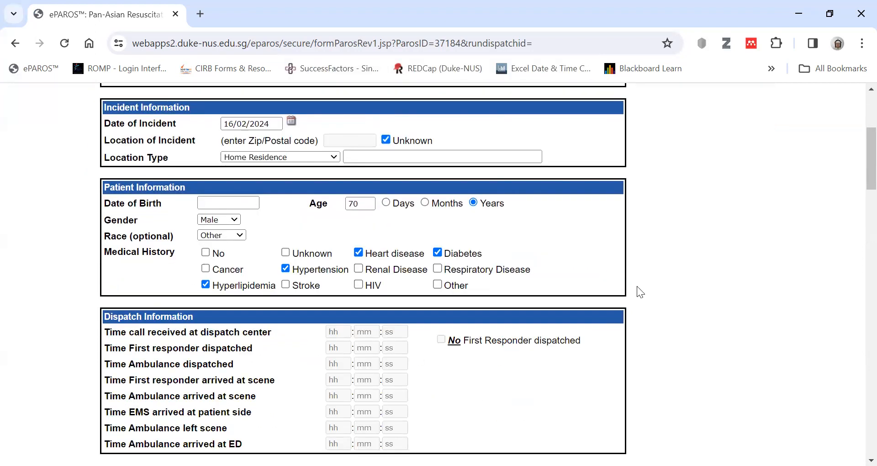
scroll(543, 297, down, 3)
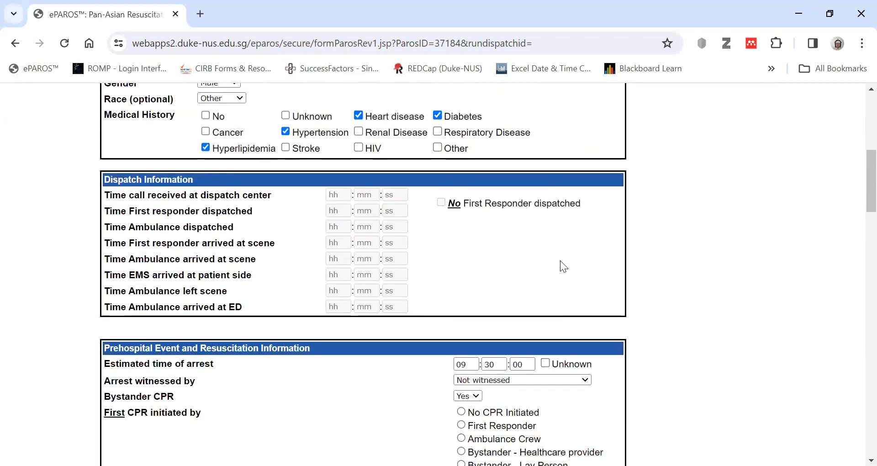
scroll(564, 262, down, 4)
scroll(580, 267, up, 8)
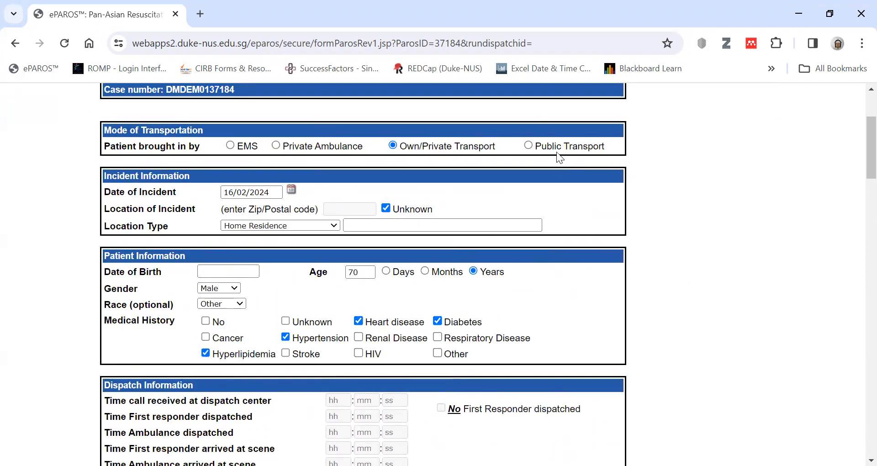
scroll(656, 250, down, 1)
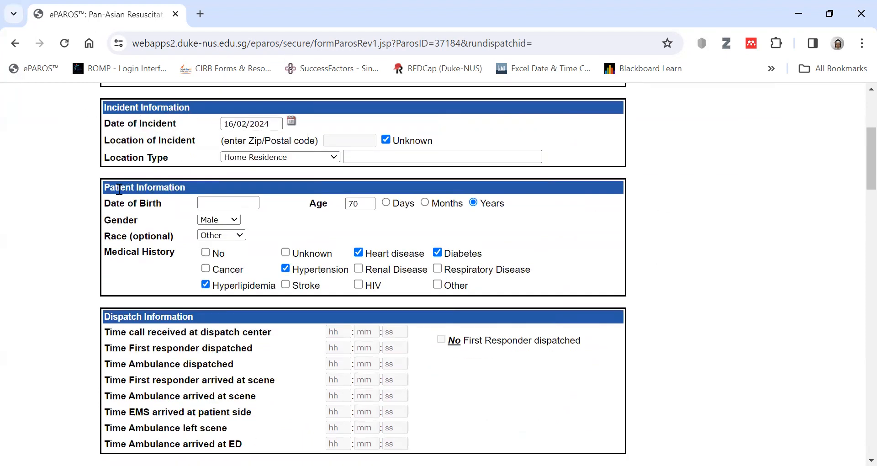
Review the form from Dispatch Information to General Comments to see which fields are available for Own/Private Transport.
scroll(572, 239, down, 2)
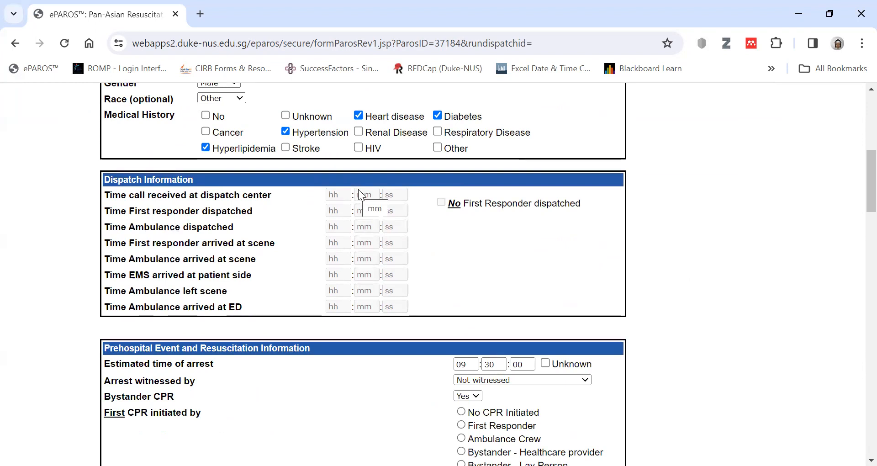
scroll(411, 242, down, 3)
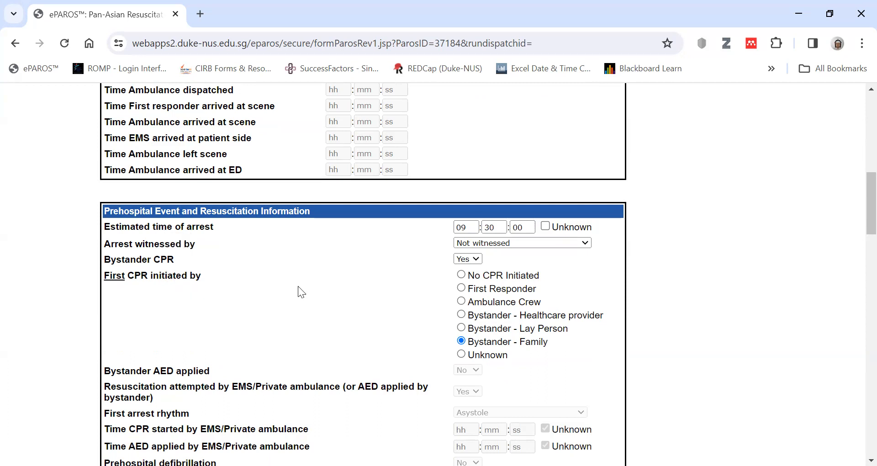
scroll(298, 285, down, 1)
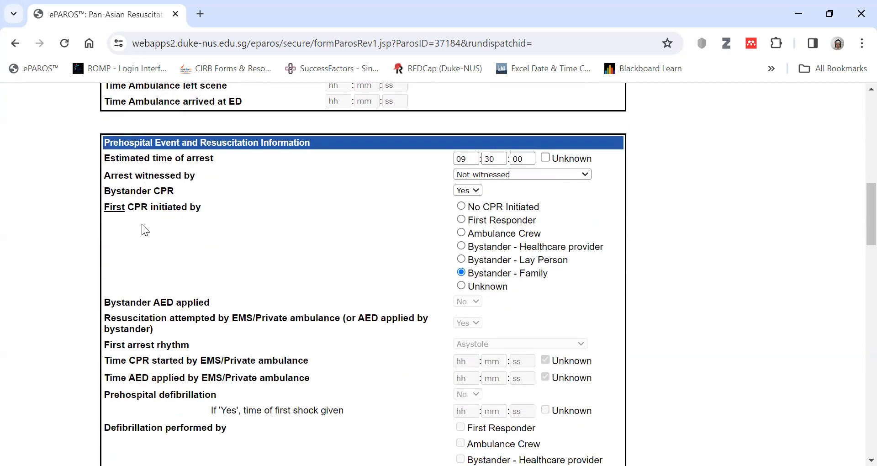
scroll(471, 301, down, 5)
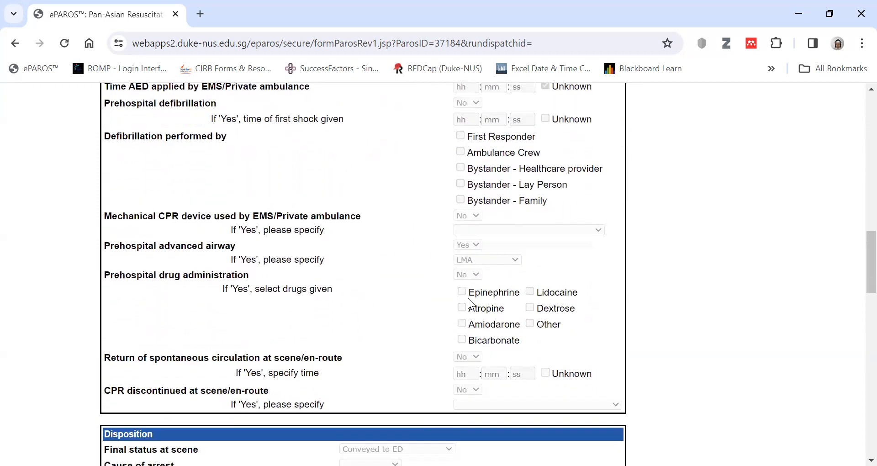
scroll(468, 298, down, 4)
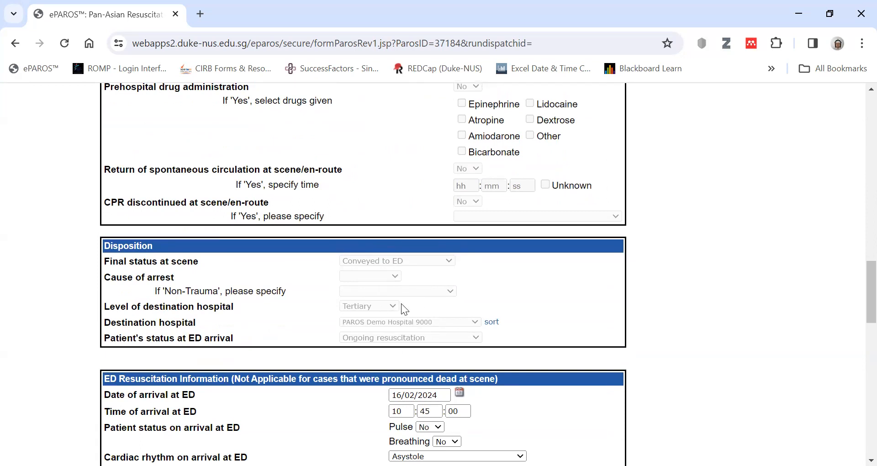
scroll(457, 302, down, 6)
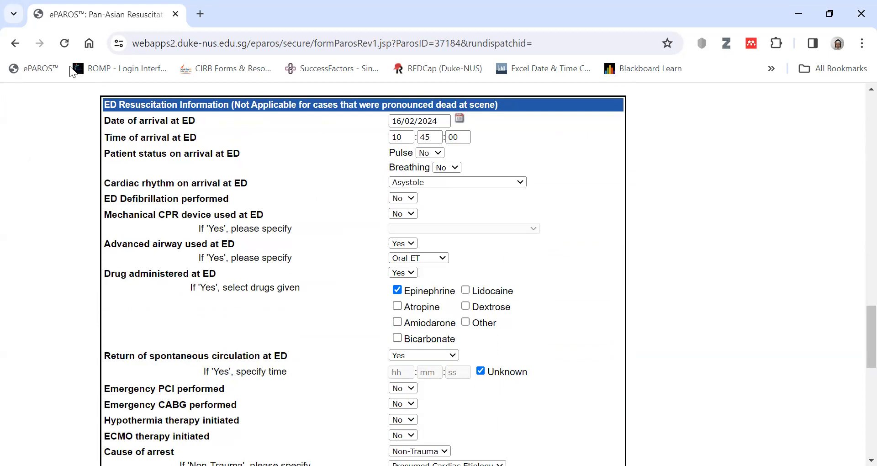
scroll(494, 256, down, 3)
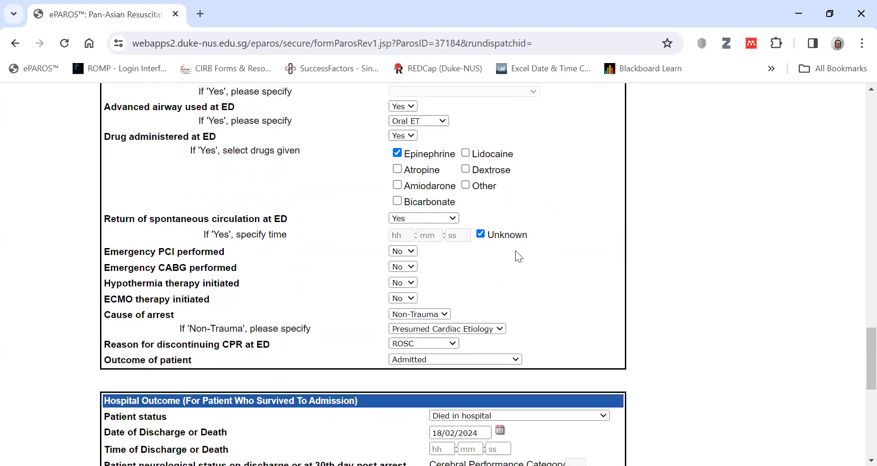
scroll(543, 257, down, 7)
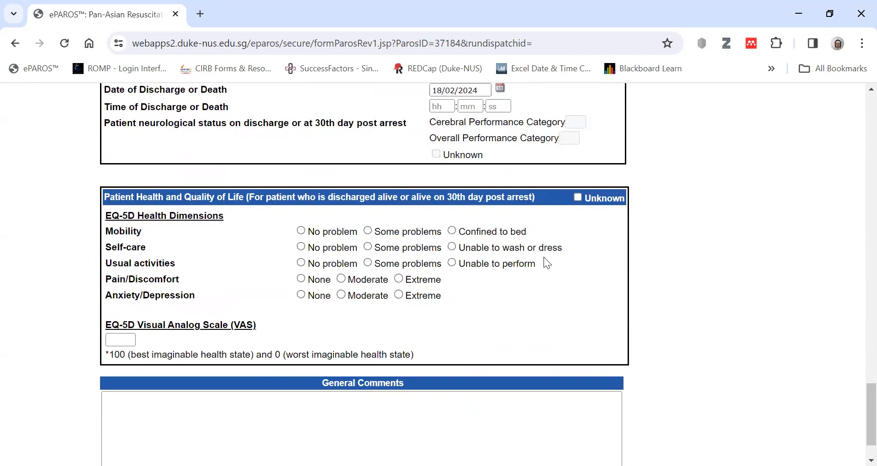
scroll(543, 262, down, 1)
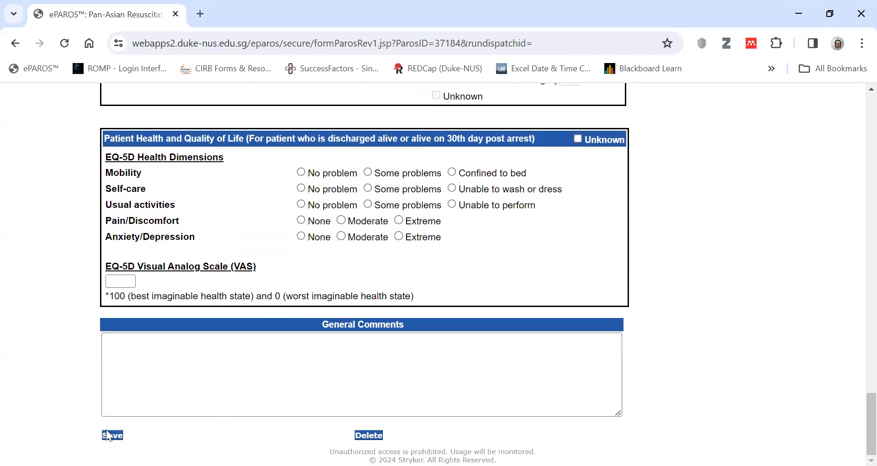
Try to switch the mode of transportation to Private Ambulance and check the Dispatch Information fields.
scroll(644, 288, up, 10)
scroll(657, 296, up, 20)
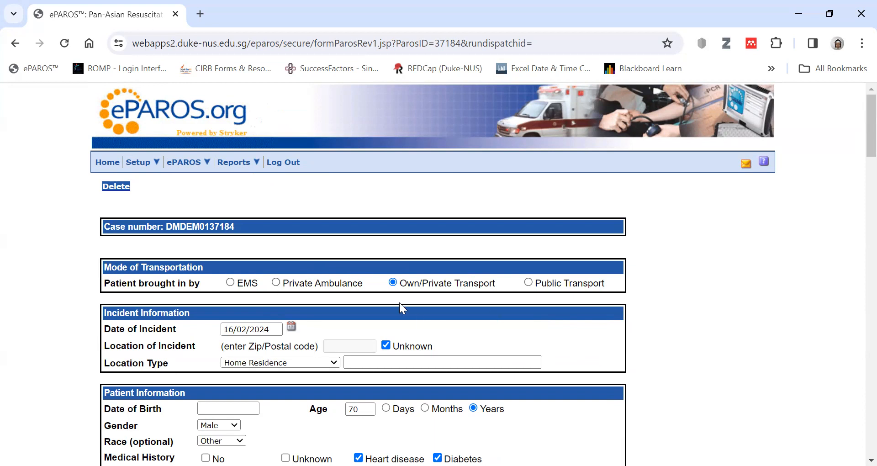
click(277, 283)
click(557, 168)
scroll(434, 338, down, 4)
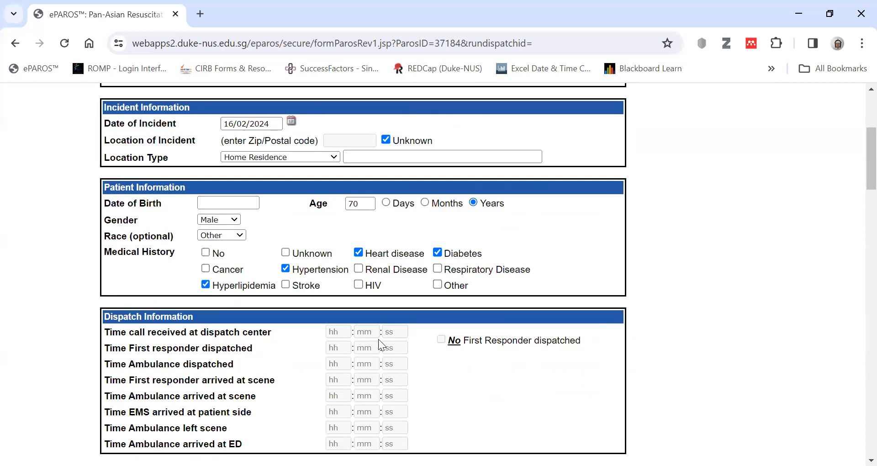
scroll(311, 288, up, 4)
click(277, 283)
click(541, 172)
scroll(385, 305, down, 4)
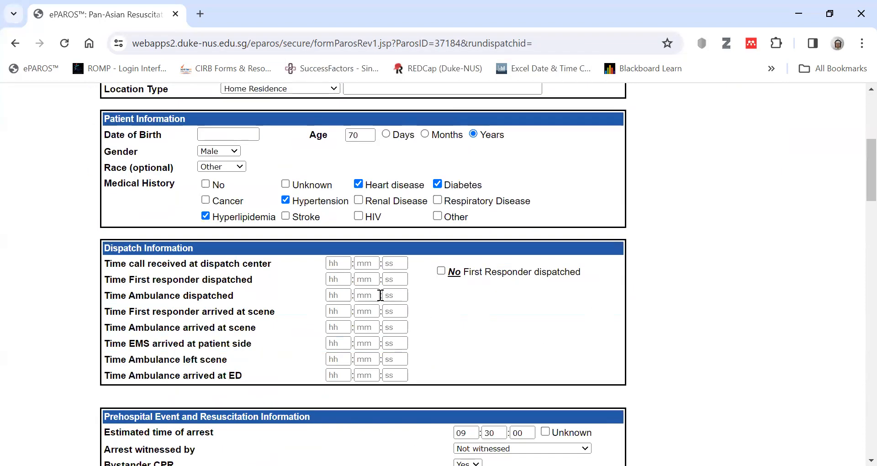
Select Private Ambulance as how the patient was brought in and check the Dispatch Information section.
scroll(280, 270, up, 4)
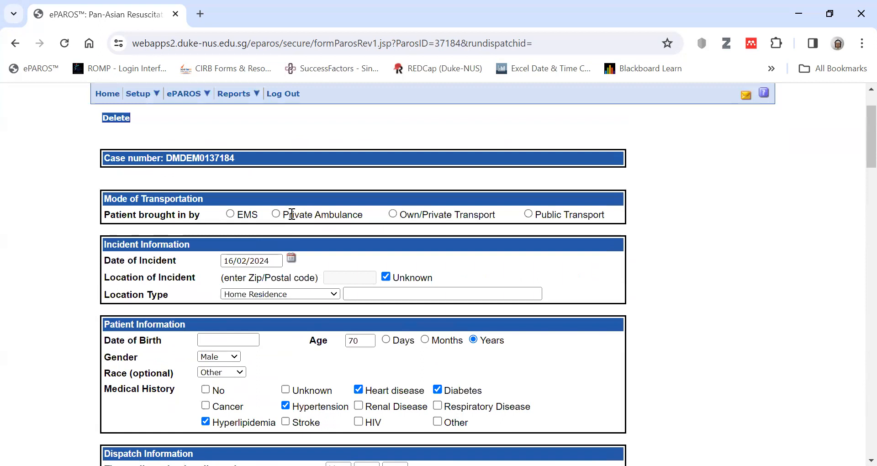
click(546, 175)
scroll(333, 229, down, 5)
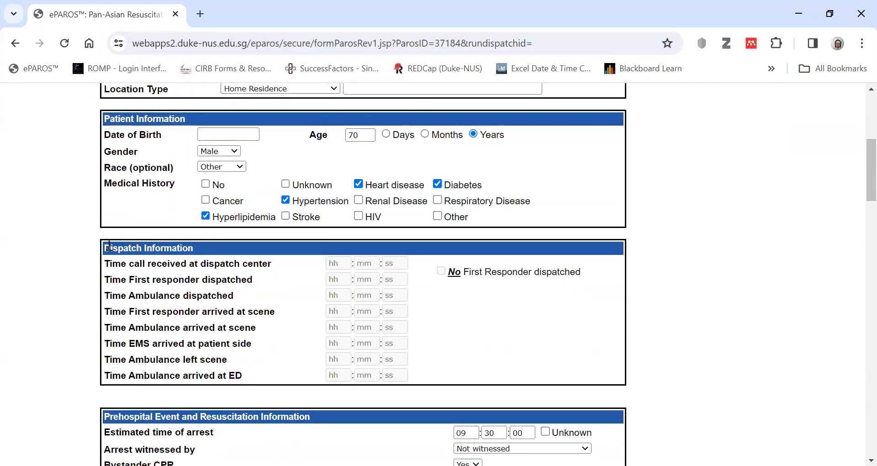
drag(424, 337, 489, 319)
click(492, 322)
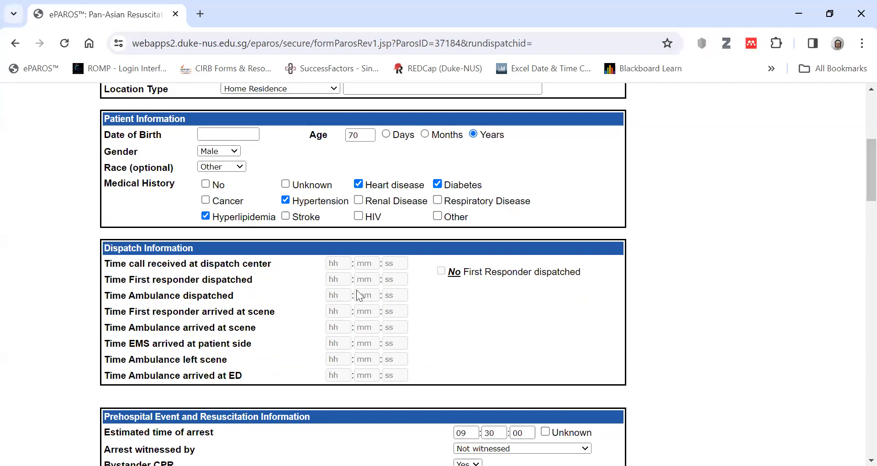
Save the case form with the Private Ambulance mode and return to the PAROS form.
scroll(515, 248, down, 6)
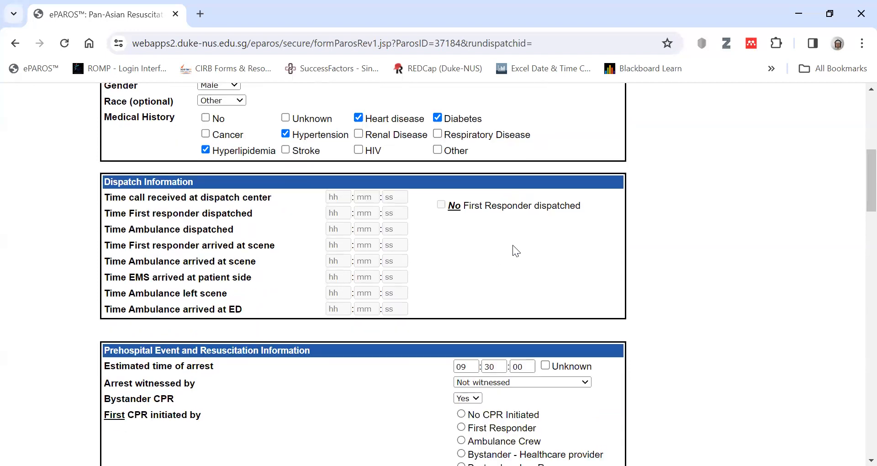
scroll(381, 222, down, 6)
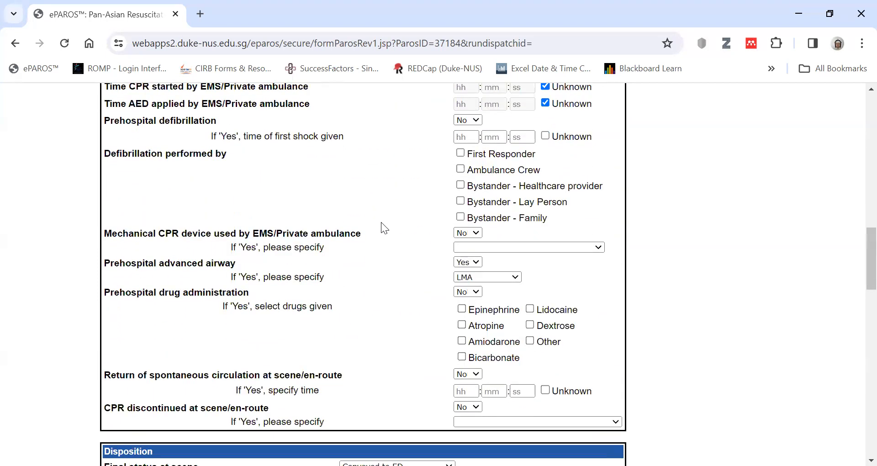
scroll(381, 222, down, 3)
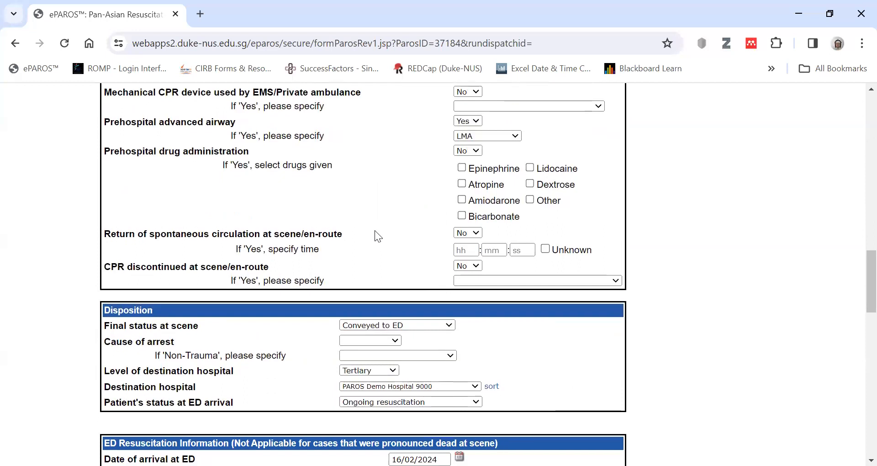
scroll(374, 230, down, 1)
scroll(533, 256, down, 2)
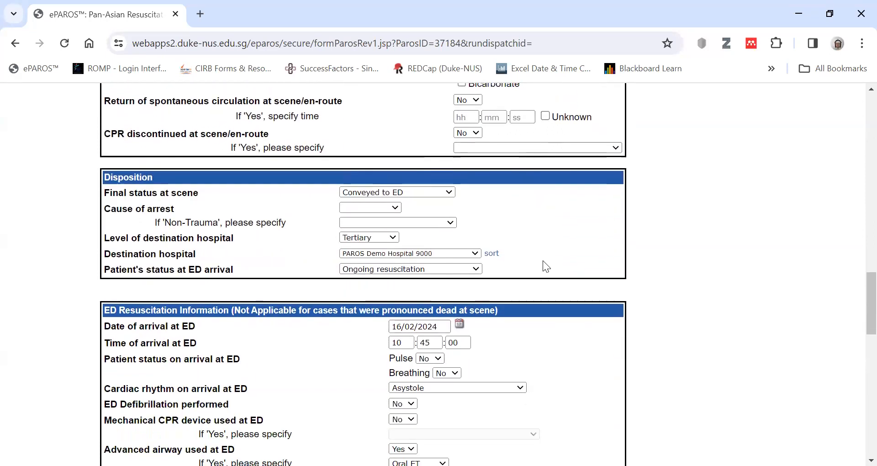
scroll(543, 261, down, 4)
scroll(499, 242, down, 3)
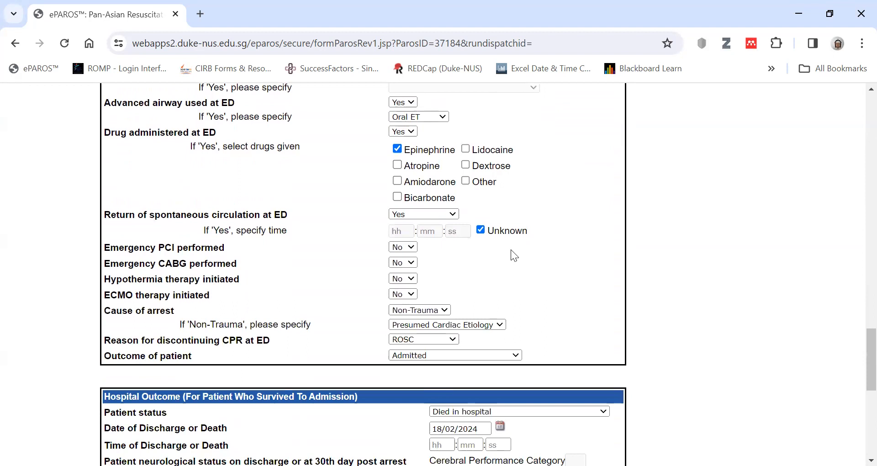
scroll(630, 257, down, 4)
scroll(634, 258, down, 3)
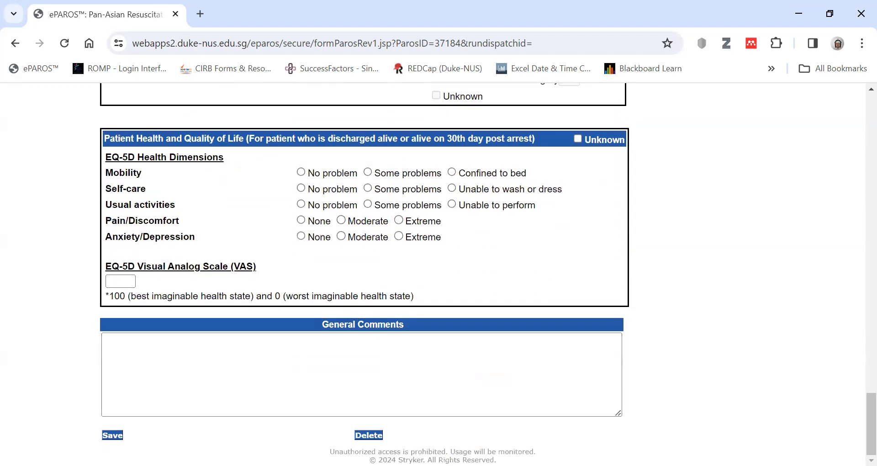
click(119, 435)
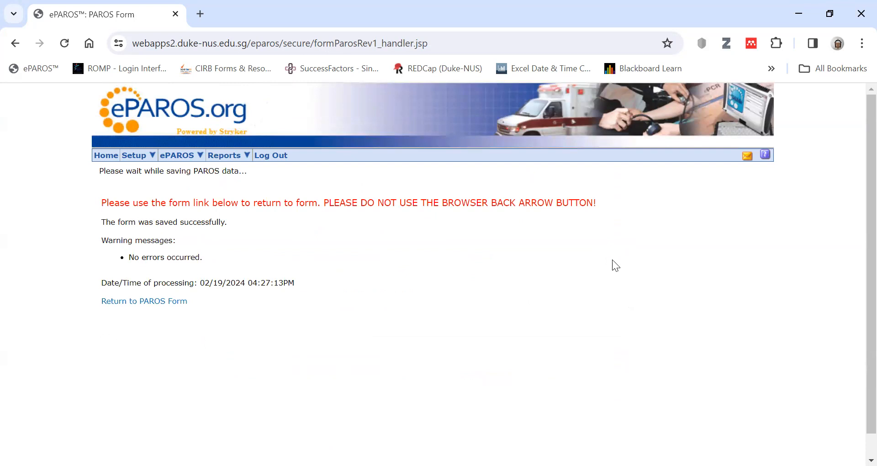
click(177, 303)
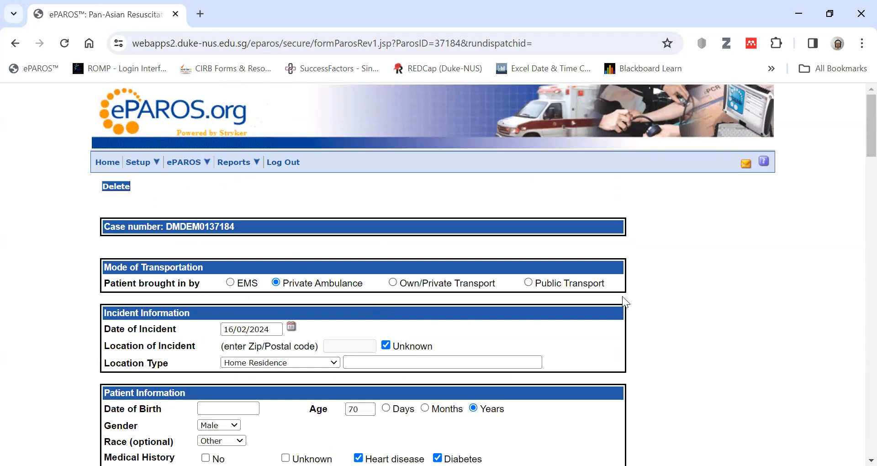
Review the saved Private Ambulance form from Mode of Transportation to Hospital Outcome, including the prehospital, disposition and ED sections.
scroll(229, 280, down, 3)
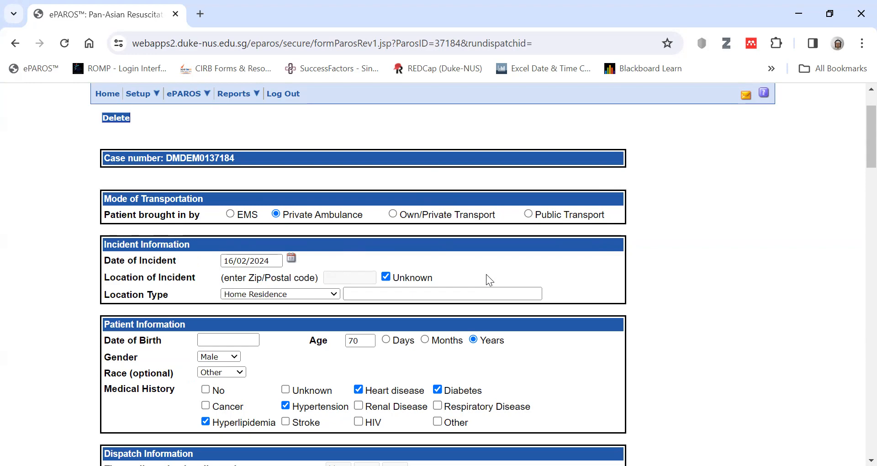
scroll(479, 223, down, 20)
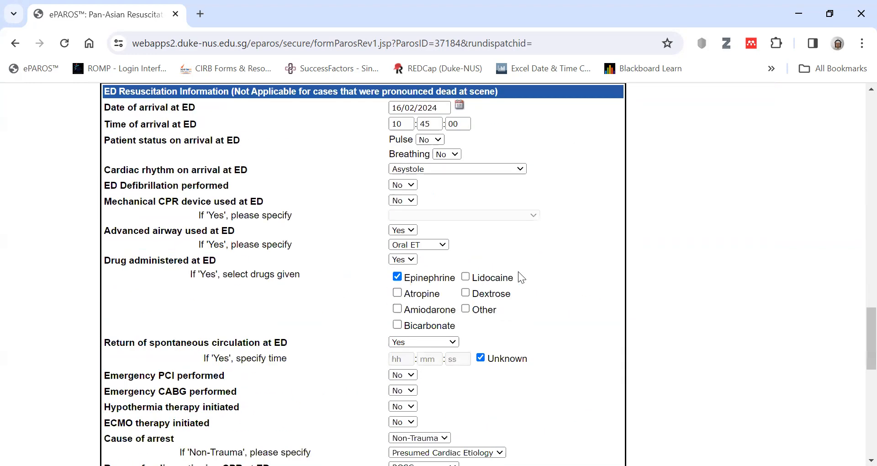
scroll(521, 276, up, 20)
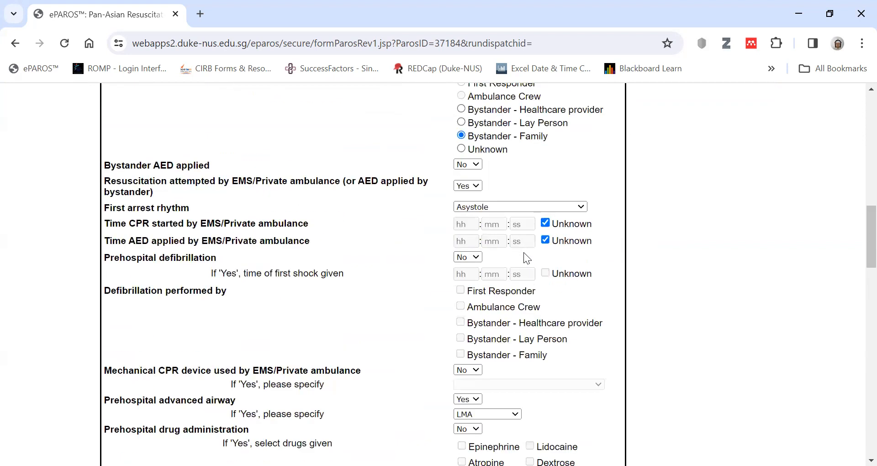
scroll(524, 252, up, 5)
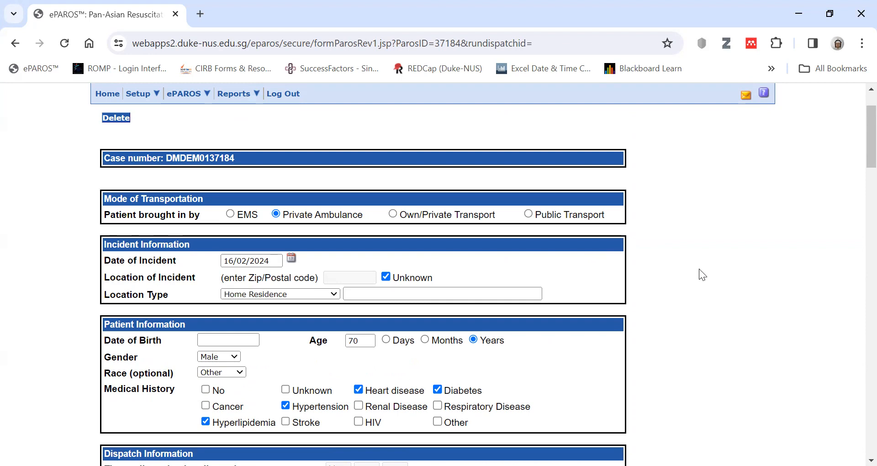
scroll(694, 271, down, 3)
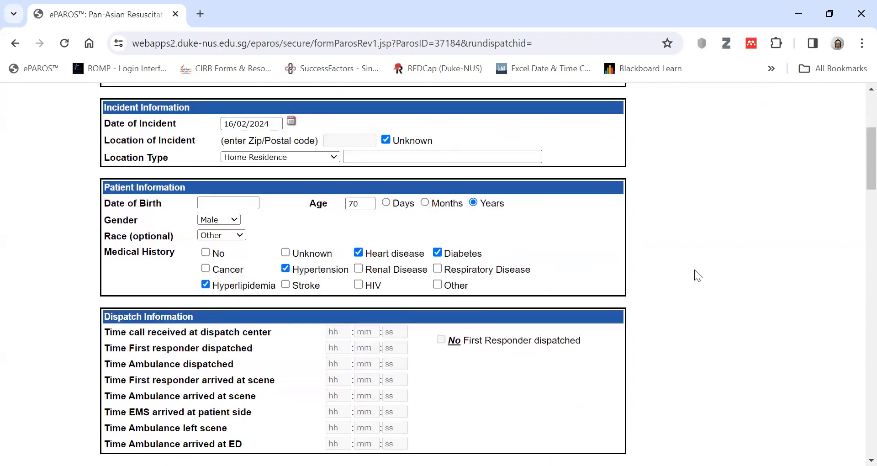
scroll(695, 270, down, 15)
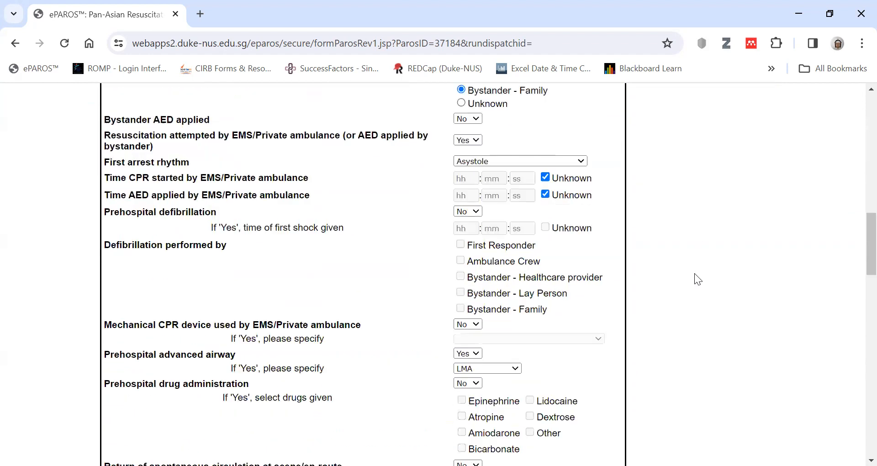
scroll(694, 273, down, 2)
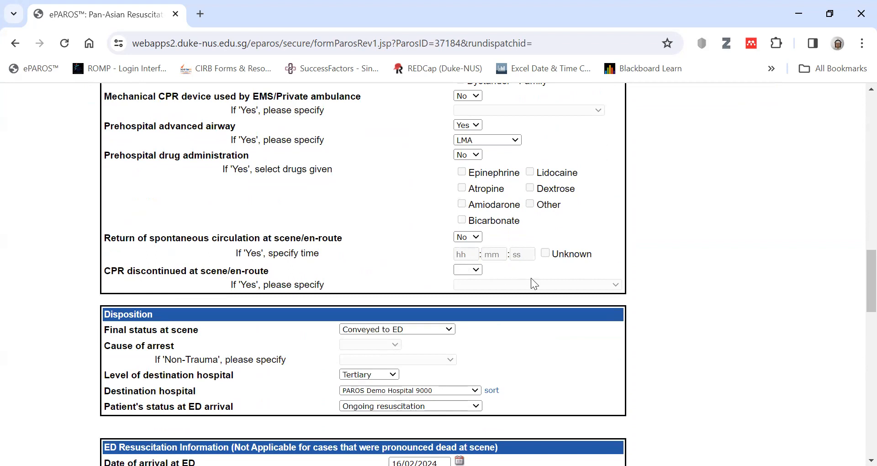
scroll(511, 318, down, 5)
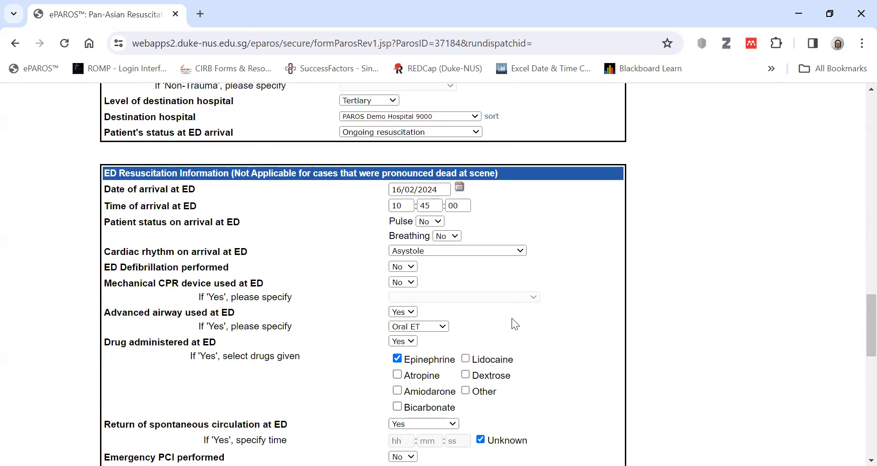
scroll(511, 317, down, 6)
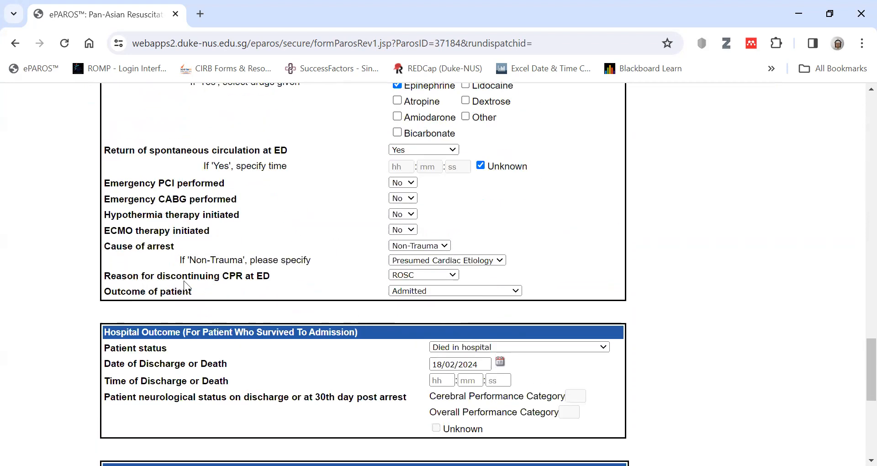
Check the options for Reason for discontinuing CPR at ED and review the Hospital Outcome and ED Resuscitation Information sections.
click(446, 276)
scroll(568, 274, down, 2)
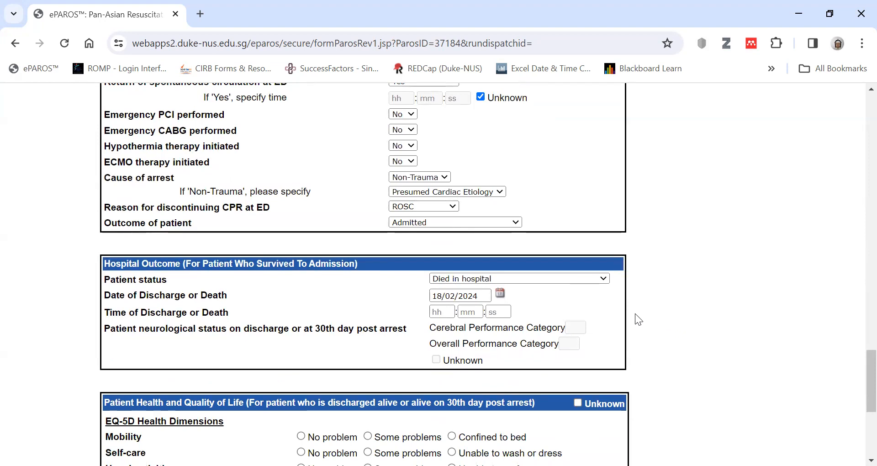
scroll(634, 313, up, 4)
scroll(628, 312, up, 2)
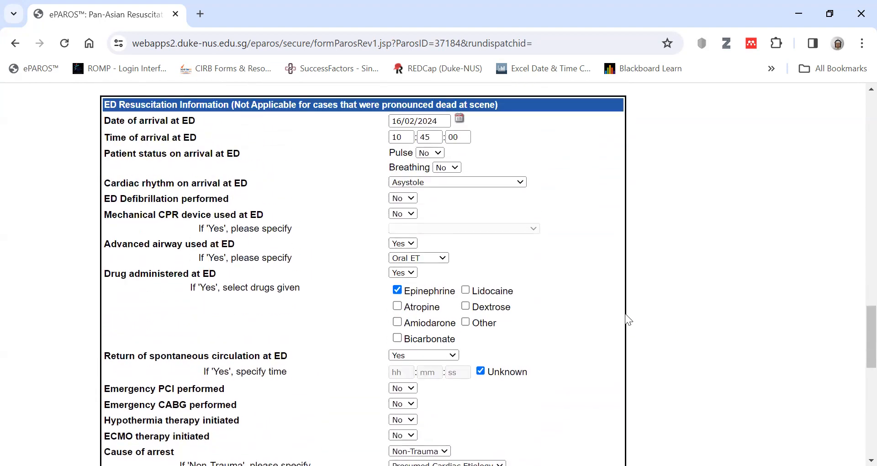
scroll(621, 307, up, 2)
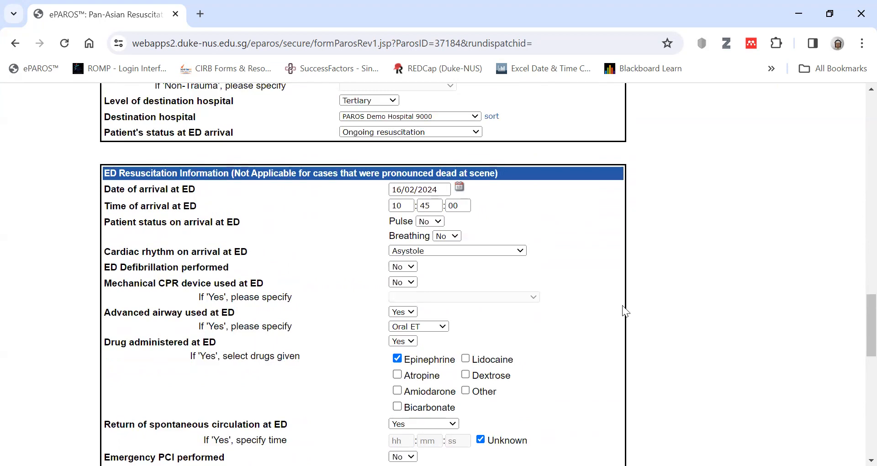
Review the saved form from the prehospital resuscitation fields to the hospital outcome, EQ-5D quality-of-life and General Comments sections.
scroll(616, 306, up, 9)
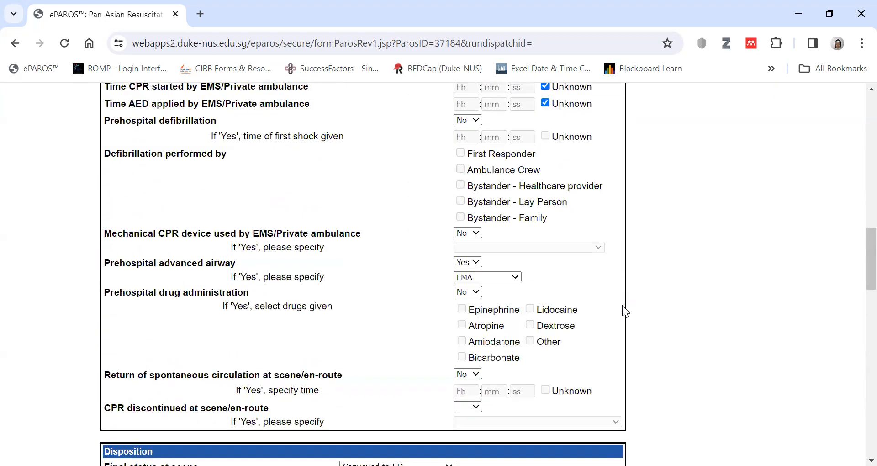
scroll(622, 305, down, 20)
scroll(622, 305, down, 2)
click(368, 364)
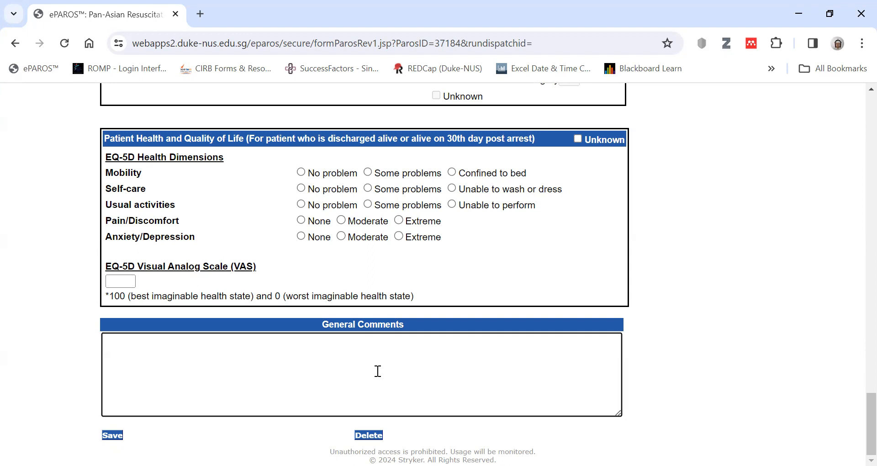
scroll(774, 310, up, 5)
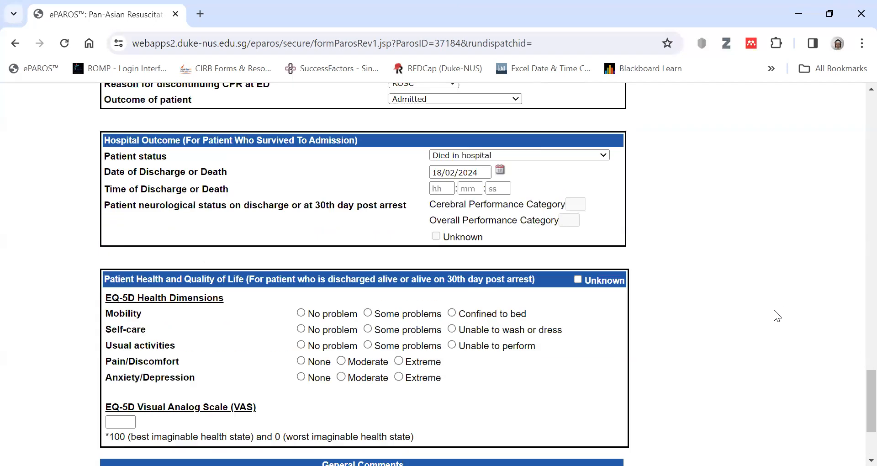
scroll(773, 310, down, 5)
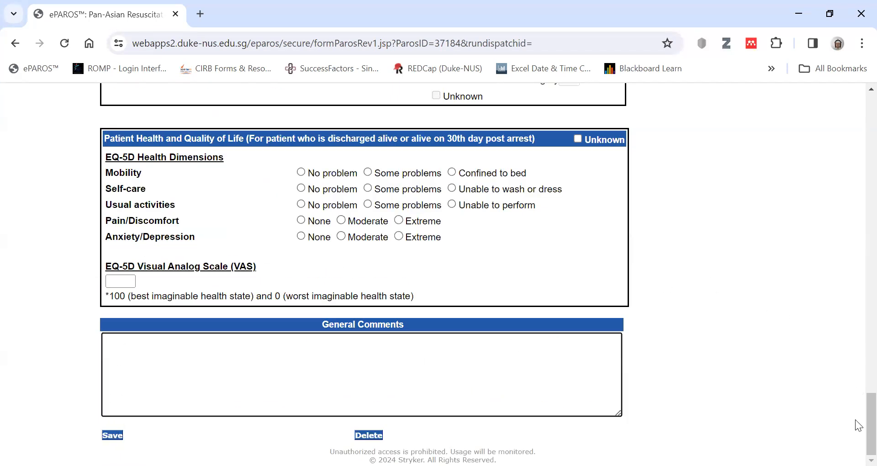
Recheck the ED resuscitation, disposition and prehospital fields, including return of spontaneous circulation, CPR discontinuation and the patient's outcome.
scroll(855, 387, up, 12)
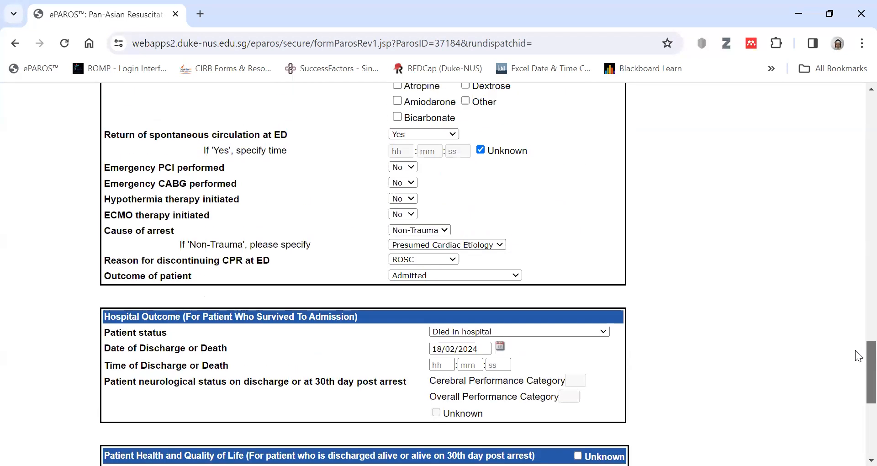
scroll(855, 325, up, 2)
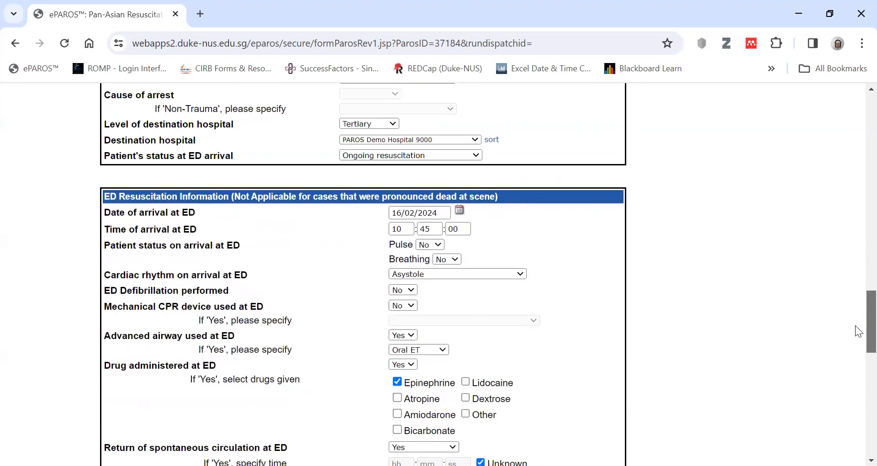
scroll(855, 325, up, 1)
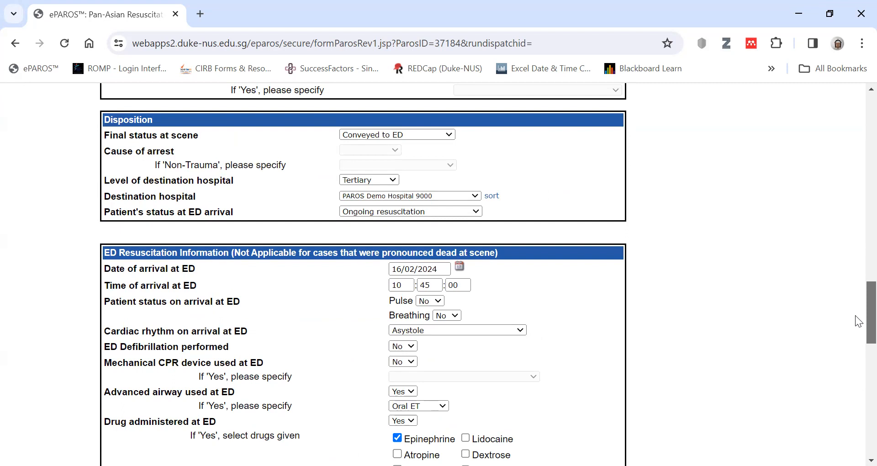
scroll(857, 320, up, 4)
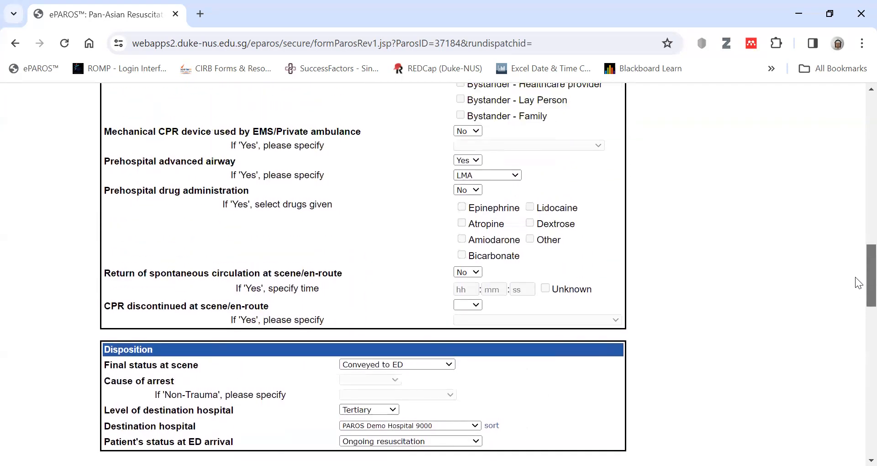
scroll(855, 277, up, 1)
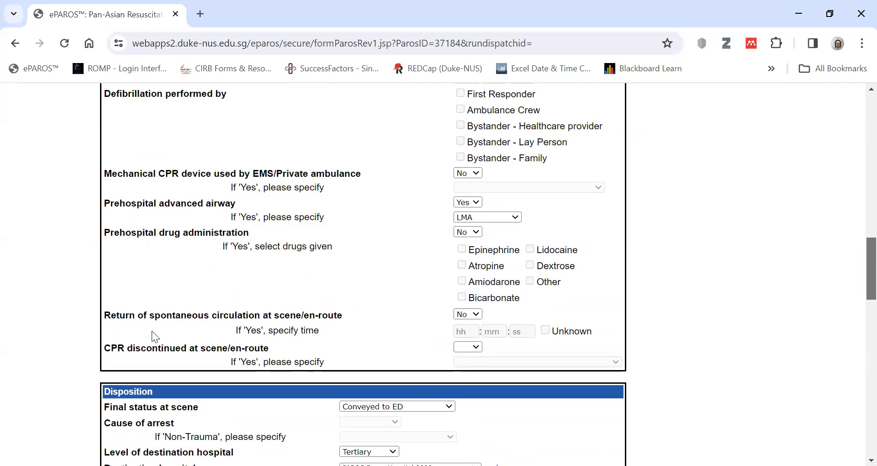
scroll(452, 347, down, 8)
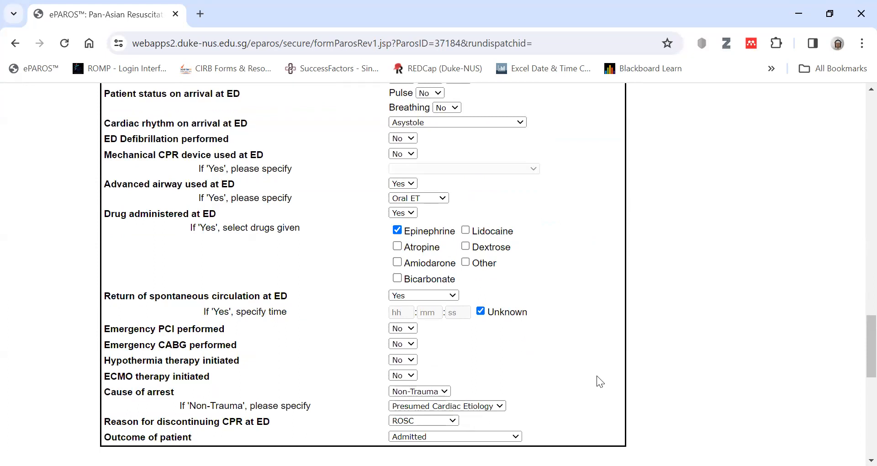
scroll(560, 357, down, 1)
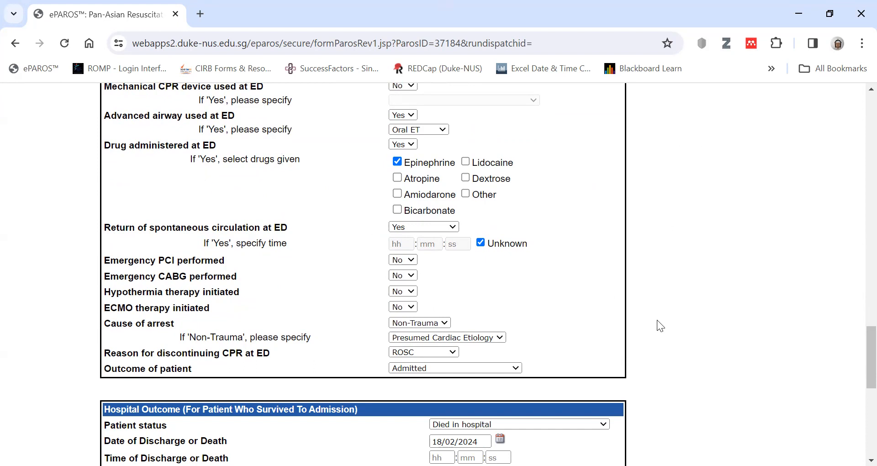
scroll(660, 325, down, 1)
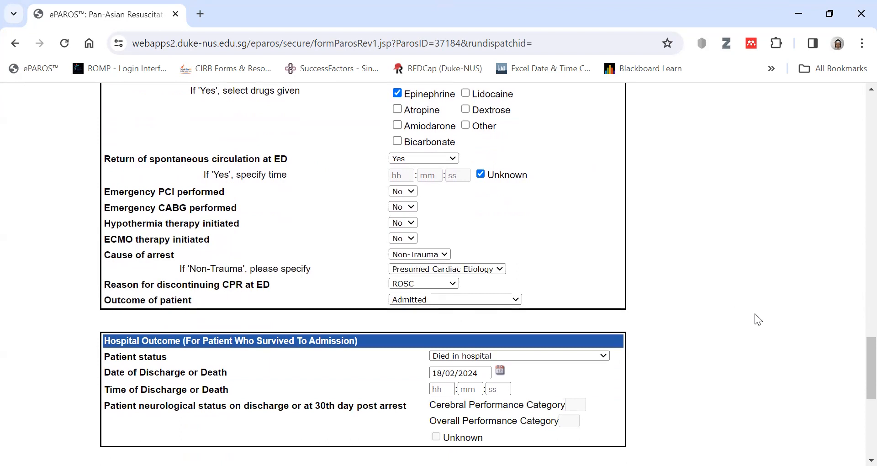
scroll(855, 360, up, 1)
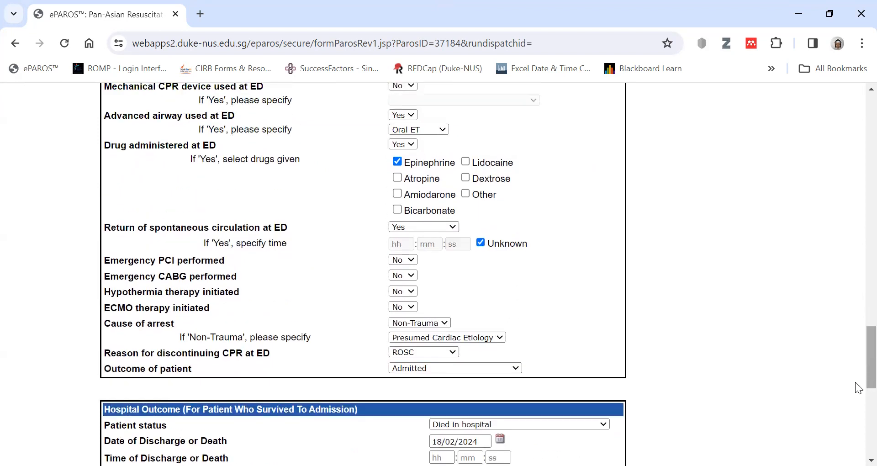
Save the reviewed Private Ambulance case form and return to the PAROS form.
scroll(855, 393, down, 6)
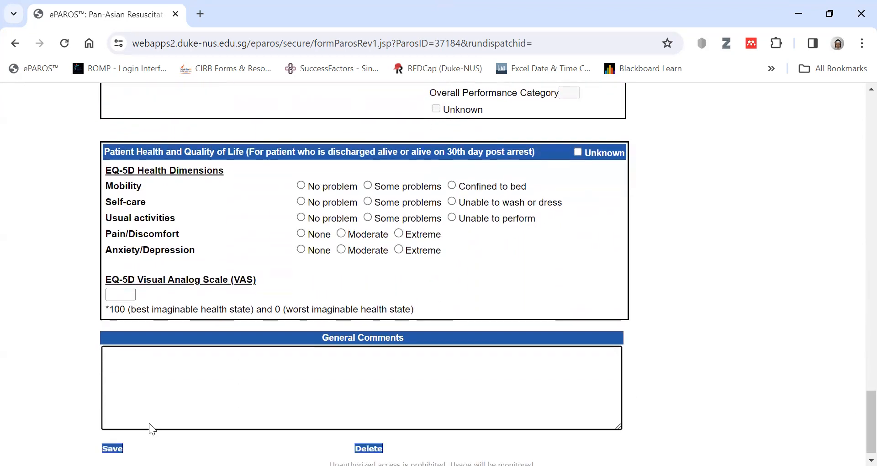
click(117, 443)
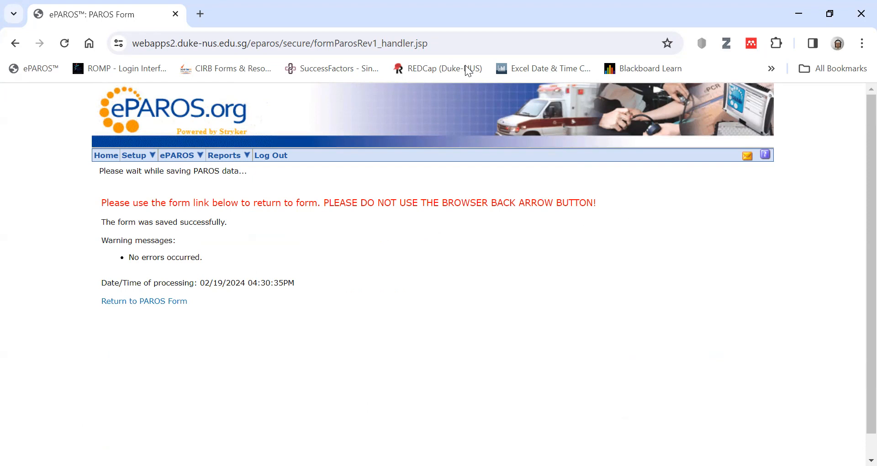
click(146, 301)
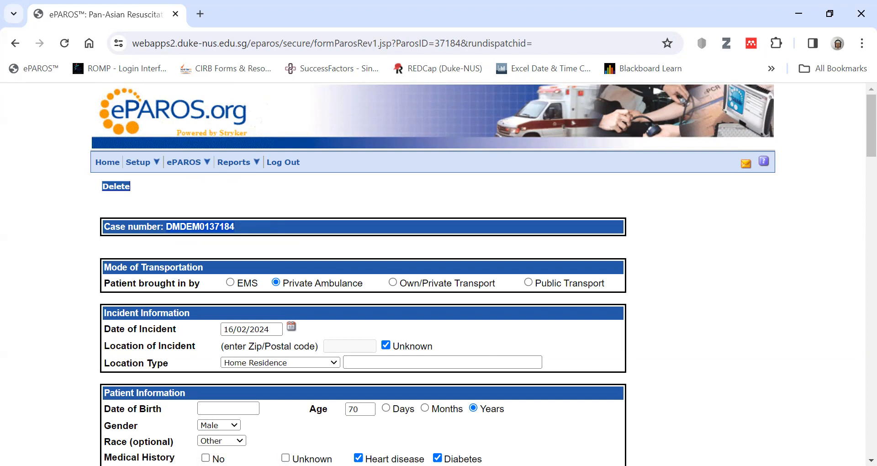
Save the case form once more without further edits and reopen it from the save confirmation page.
key(alt+Tab)
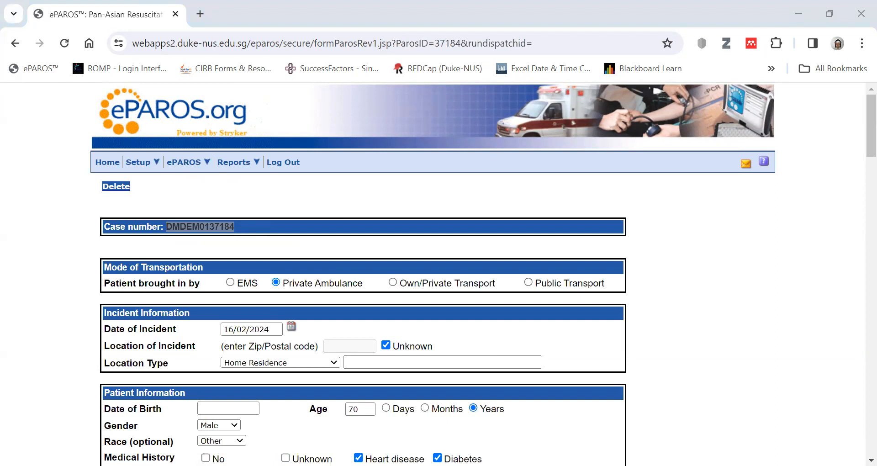
click(231, 267)
scroll(443, 318, down, 20)
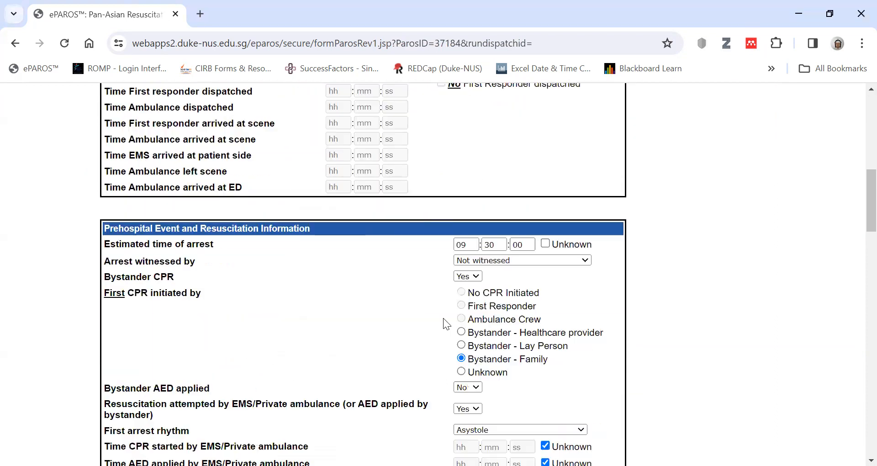
scroll(233, 397, down, 6)
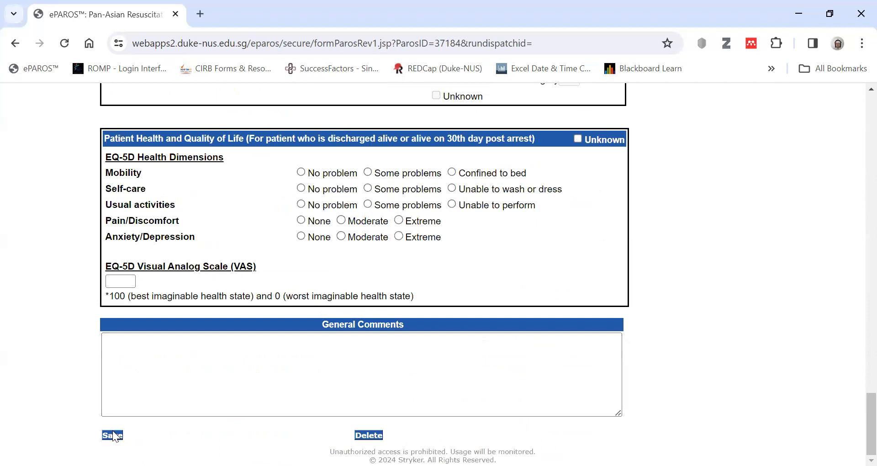
click(112, 435)
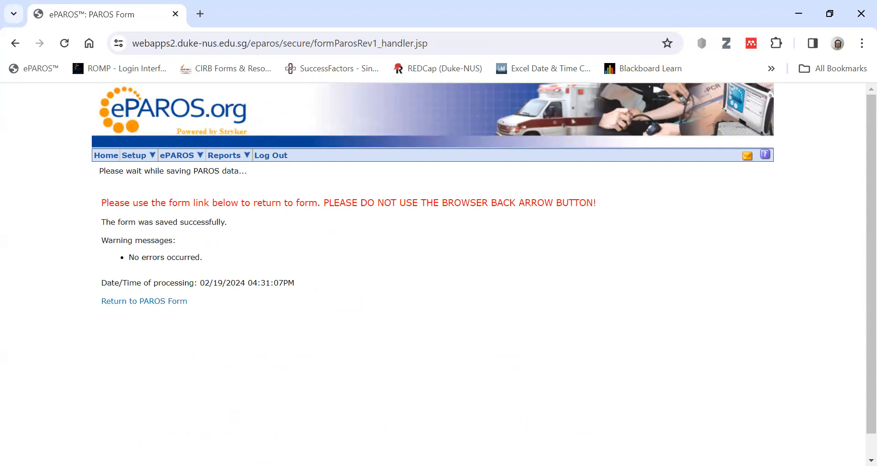
click(154, 301)
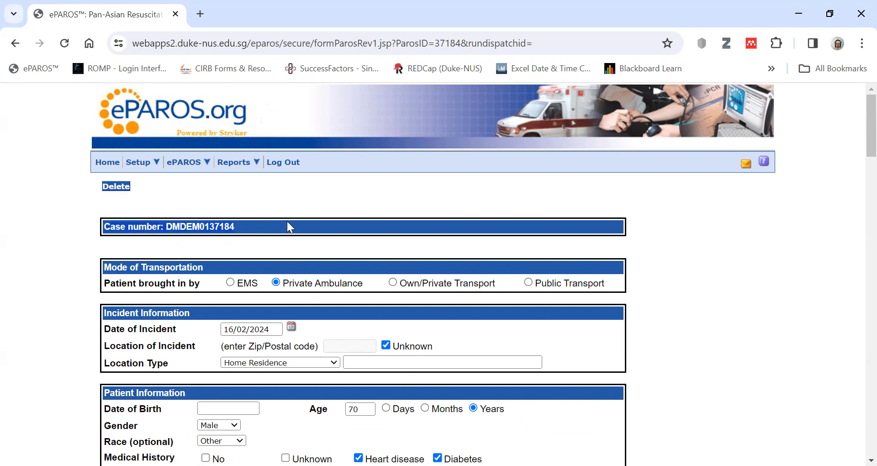
Open the basic PAROS Search page for finding existing case records.
click(186, 165)
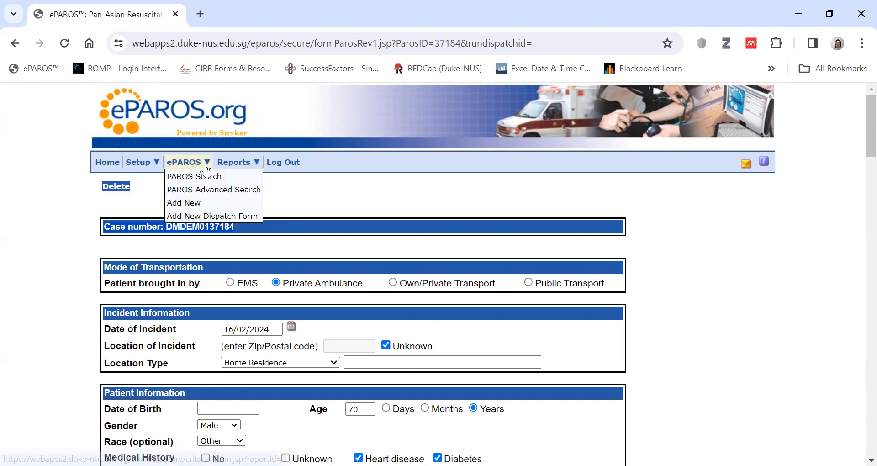
scroll(817, 323, down, 4)
scroll(766, 276, up, 4)
mouse_move(184, 166)
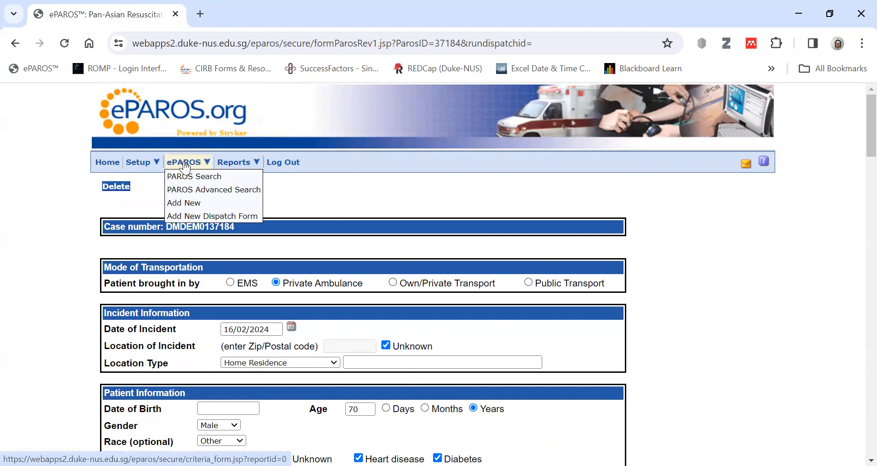
click(216, 179)
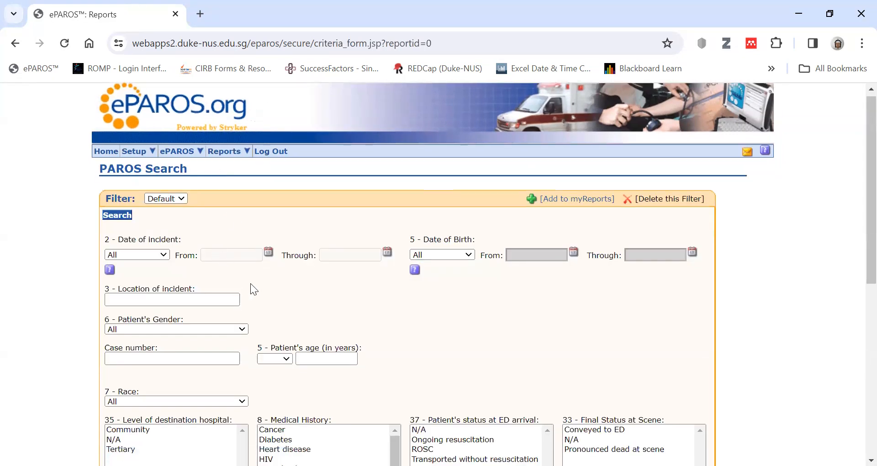
Search for the saved record by its case number and open the matching case form for editing.
scroll(251, 283, down, 1)
click(183, 294)
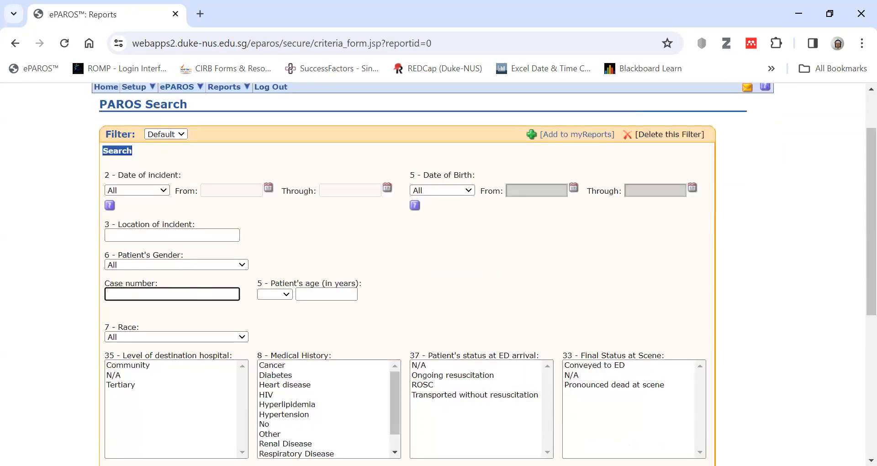
click(220, 134)
click(155, 292)
text(DMDEM0137184)
double_click(108, 295)
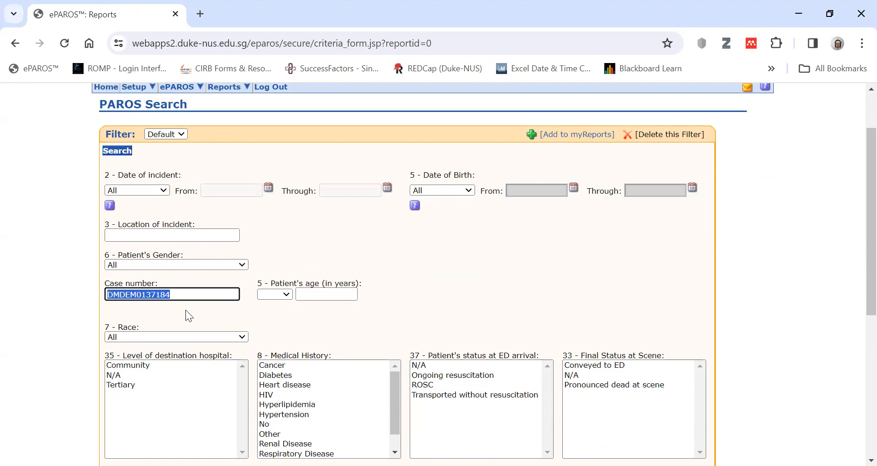
click(118, 153)
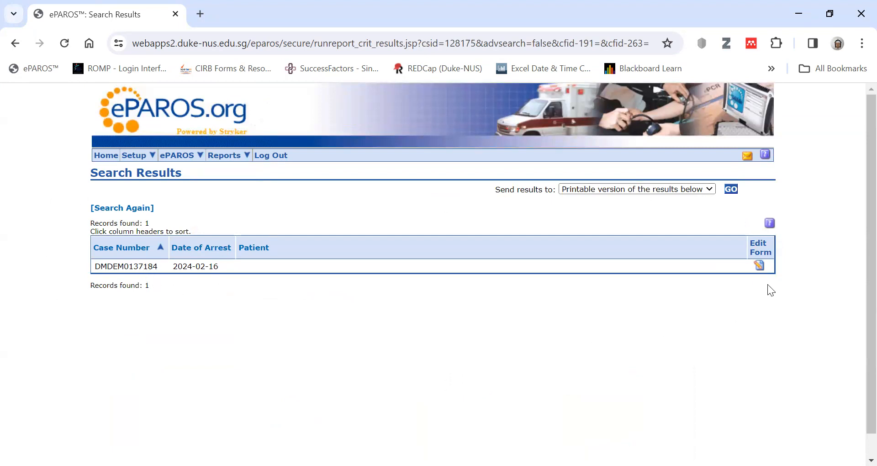
click(759, 265)
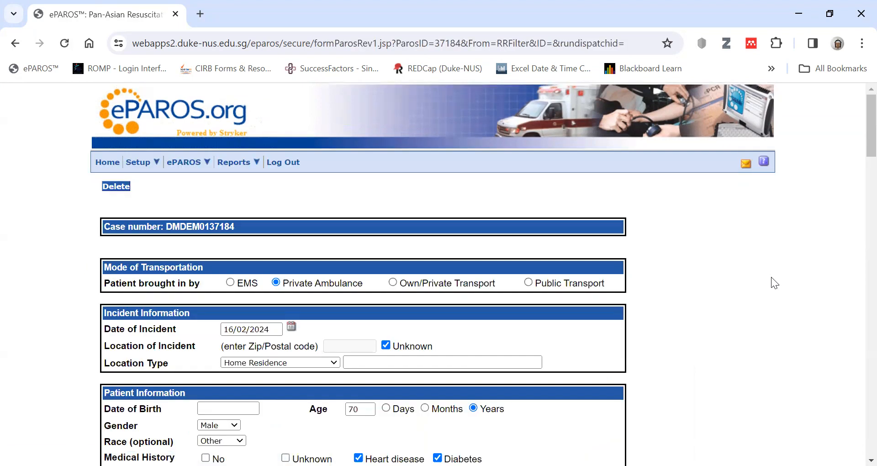
Run a new PAROS search with a custom date of incident from 12/02/2024 through 16/02/2024.
mouse_move(176, 164)
click(188, 178)
scroll(464, 294, down, 2)
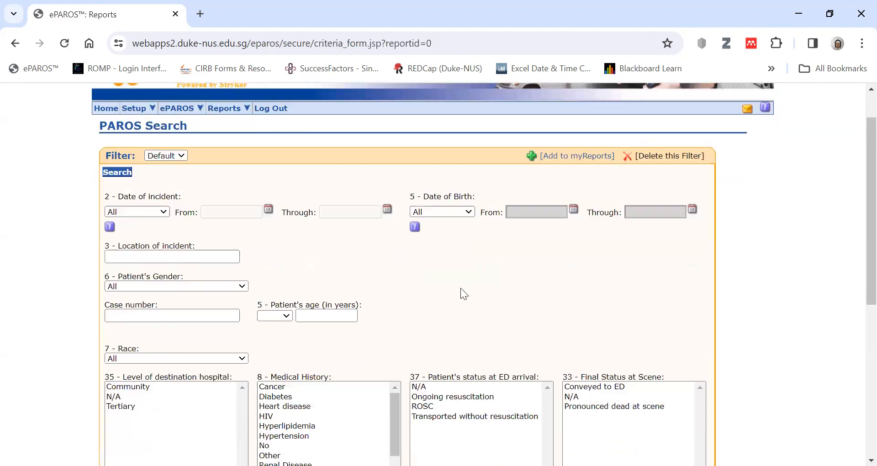
click(204, 295)
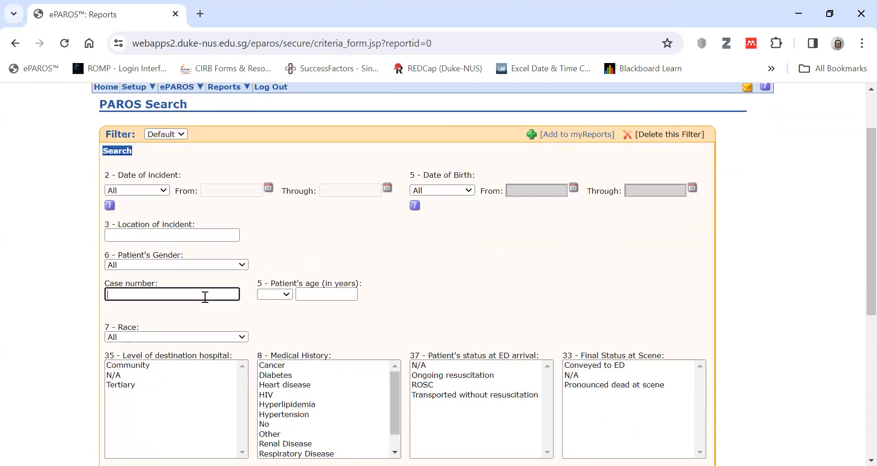
click(165, 191)
click(124, 212)
click(267, 188)
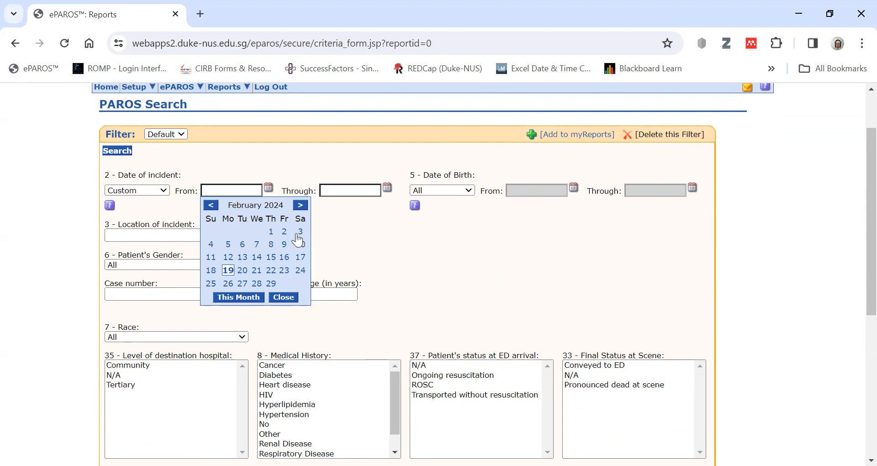
click(228, 257)
click(380, 190)
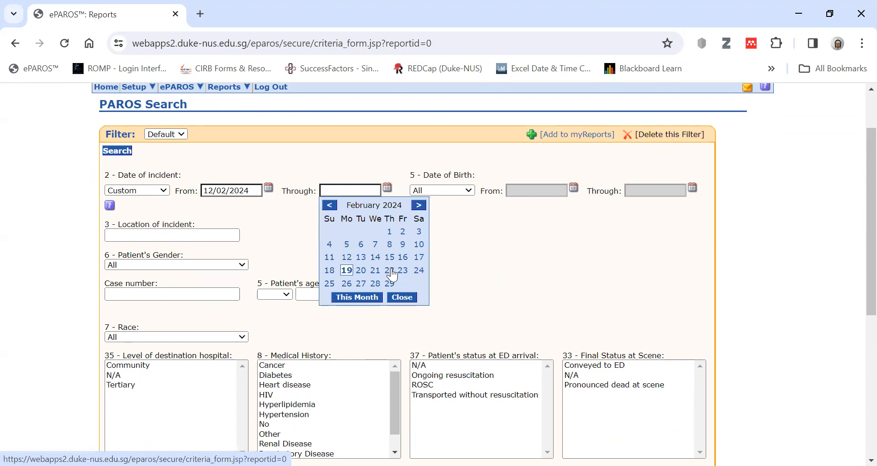
click(402, 257)
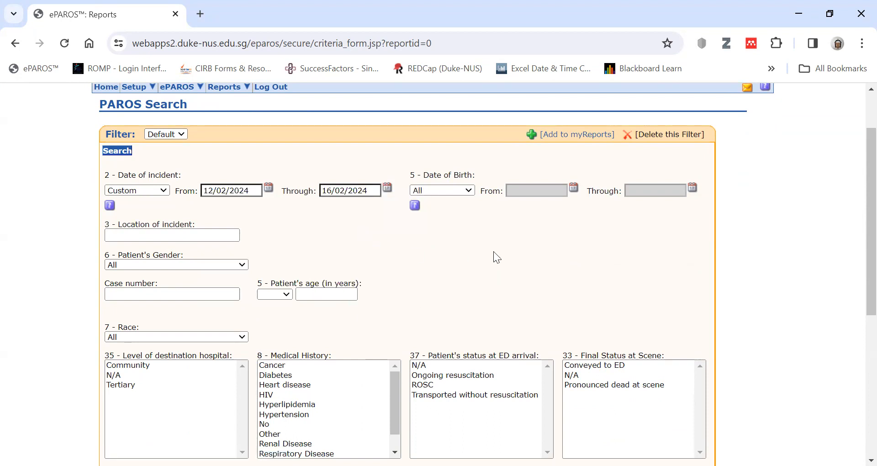
click(117, 151)
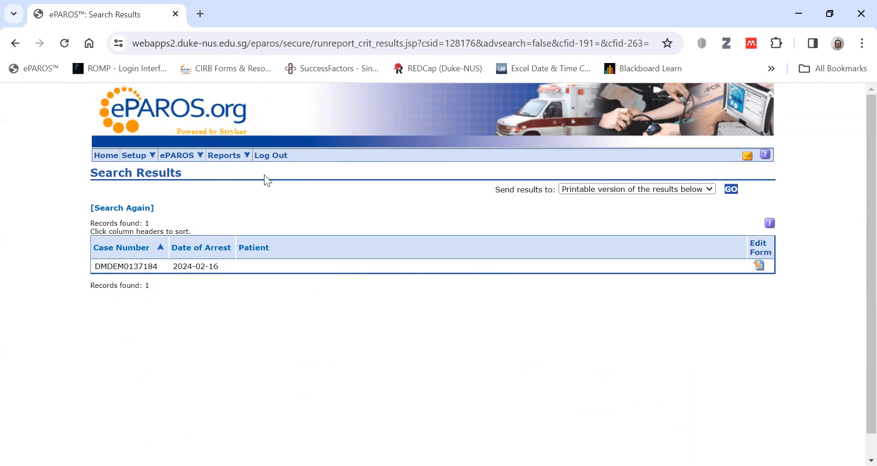
Run a new PAROS search with every filter left at its default to list all case records.
mouse_move(185, 153)
click(190, 169)
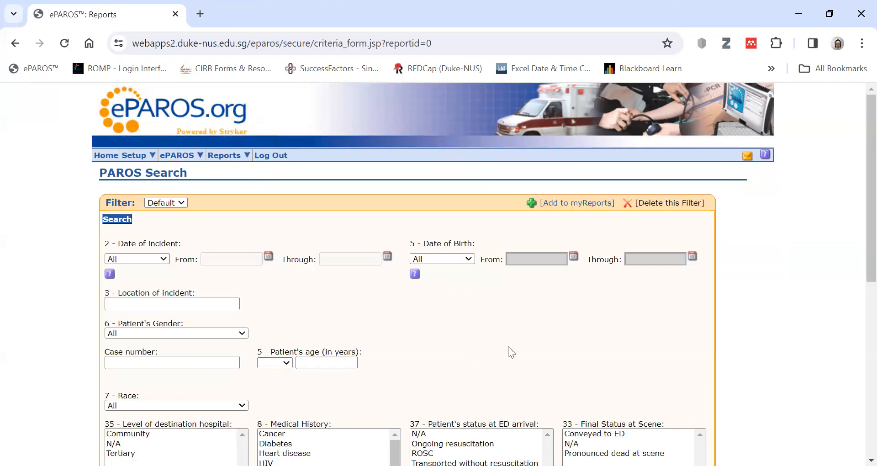
scroll(508, 346, down, 1)
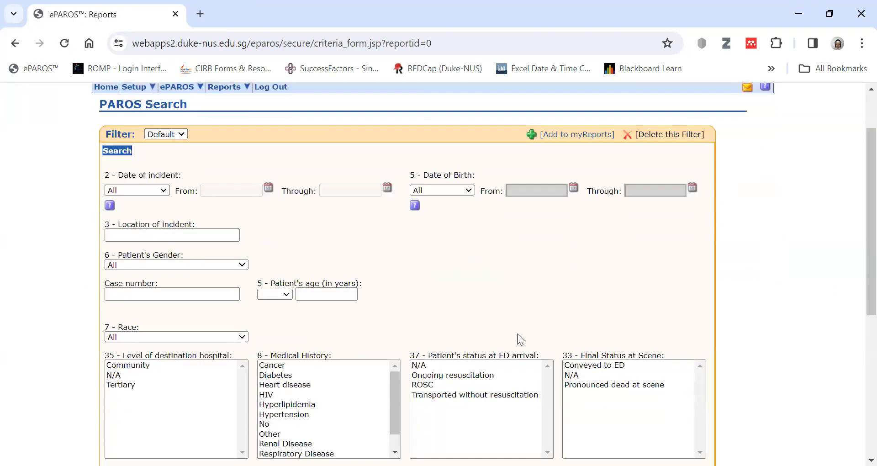
click(185, 295)
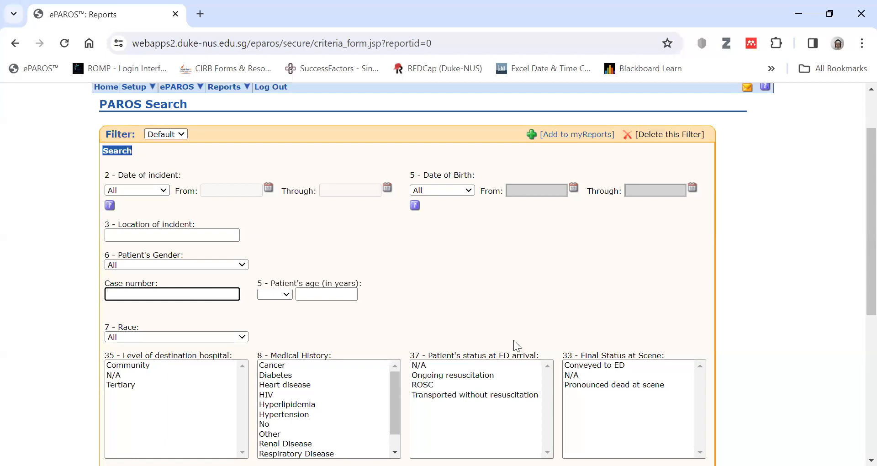
scroll(535, 325, up, 1)
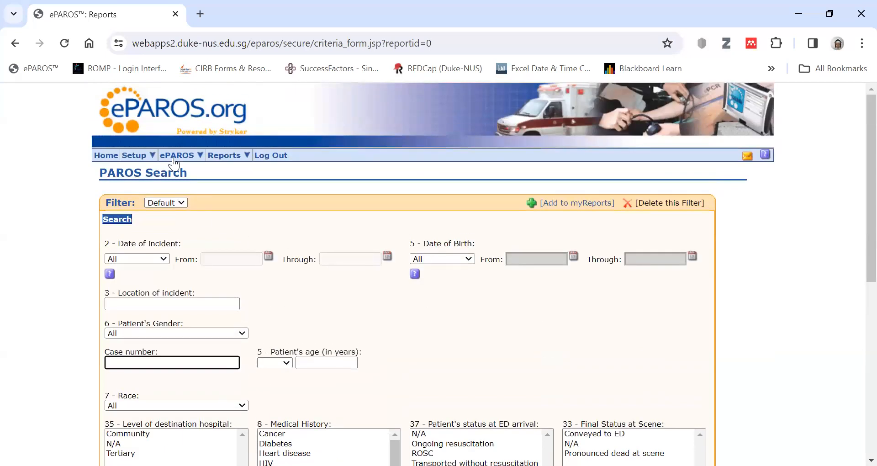
click(582, 335)
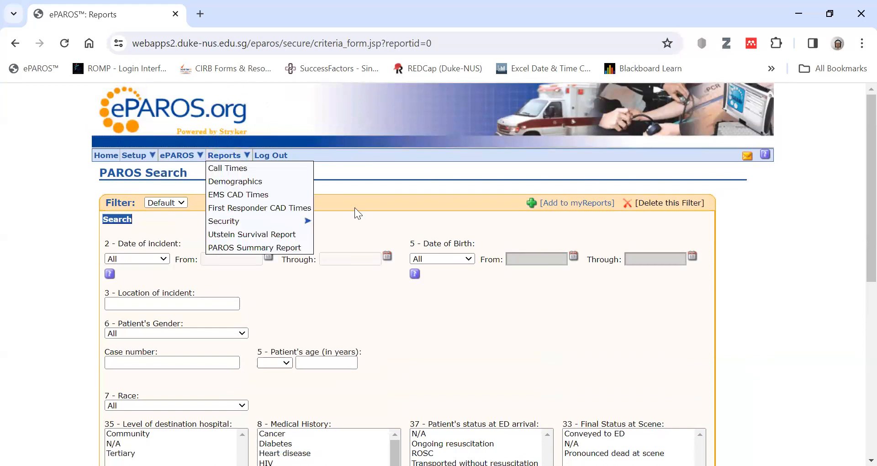
click(188, 169)
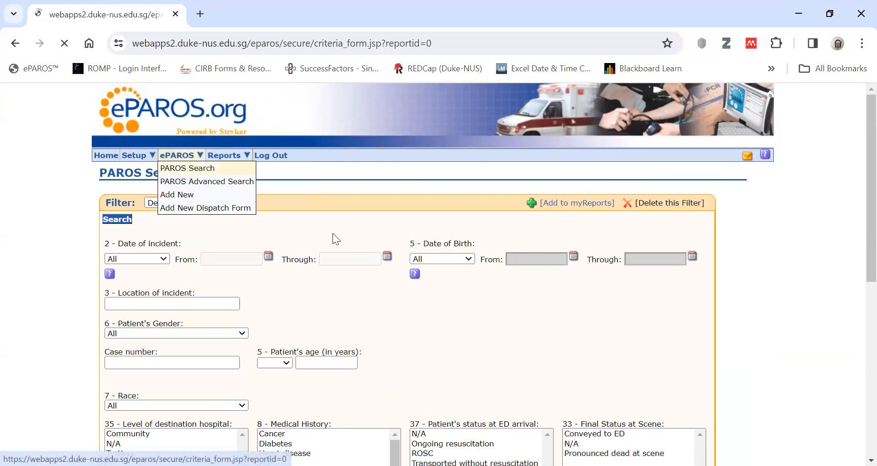
scroll(611, 308, down, 3)
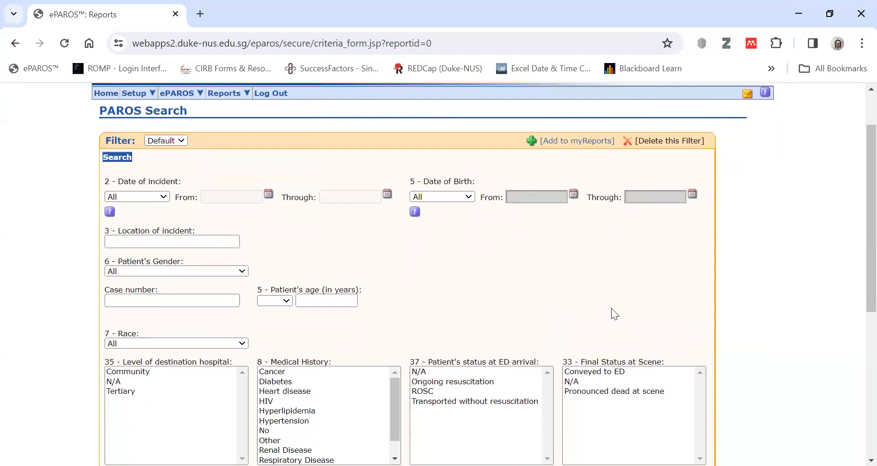
scroll(610, 315, up, 3)
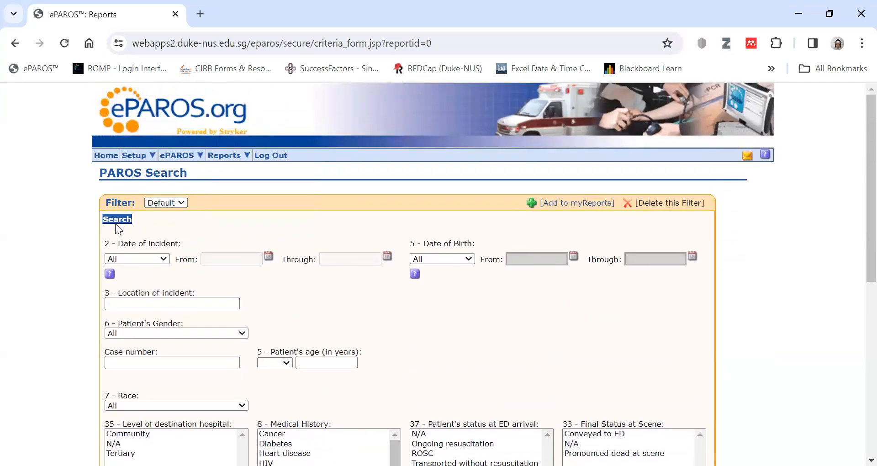
click(117, 223)
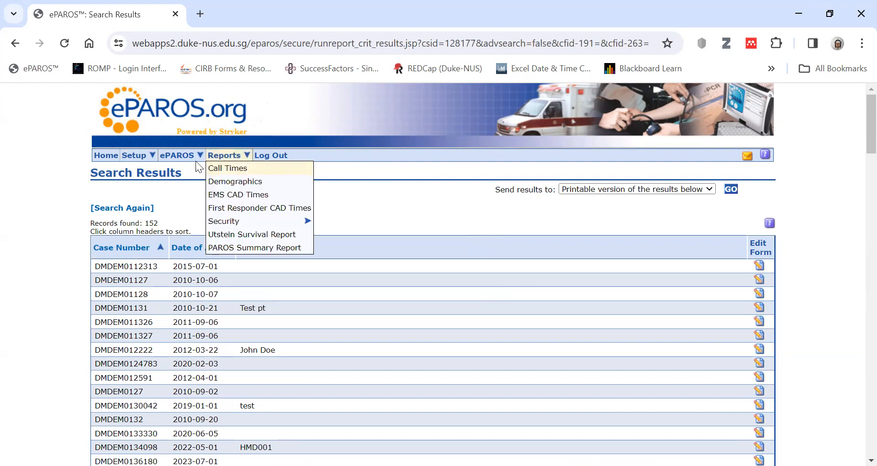
Run a new PAROS search limited to cases with a date of incident in This Month.
click(178, 169)
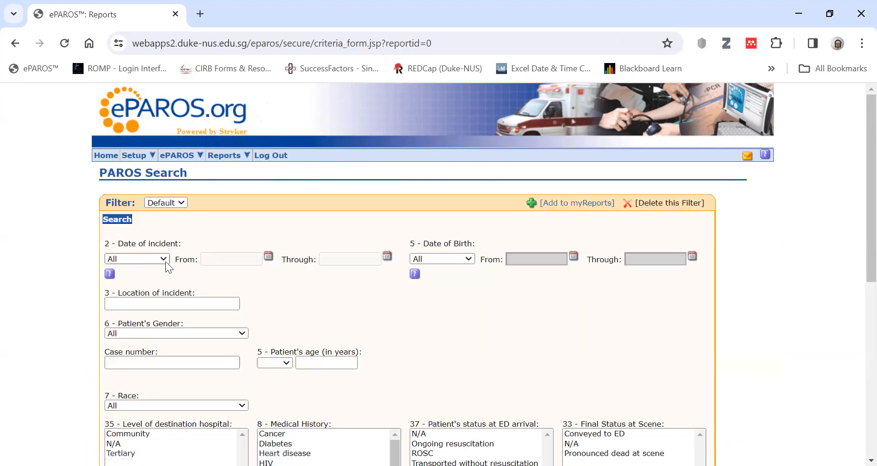
click(268, 258)
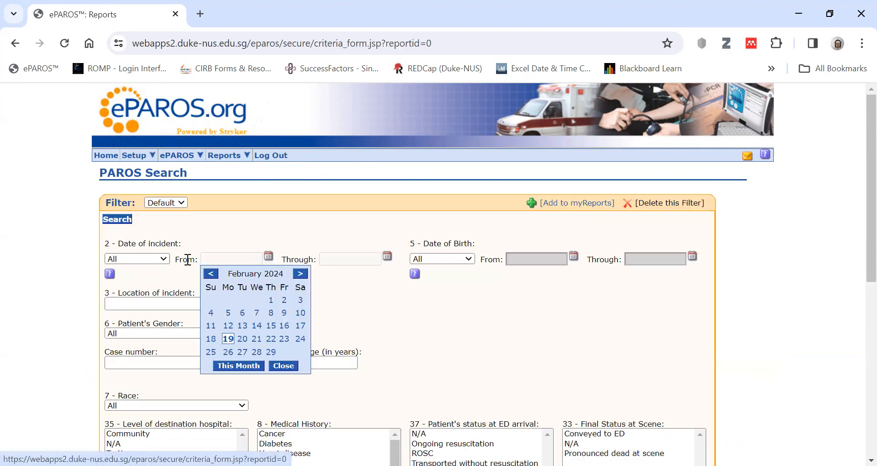
click(162, 259)
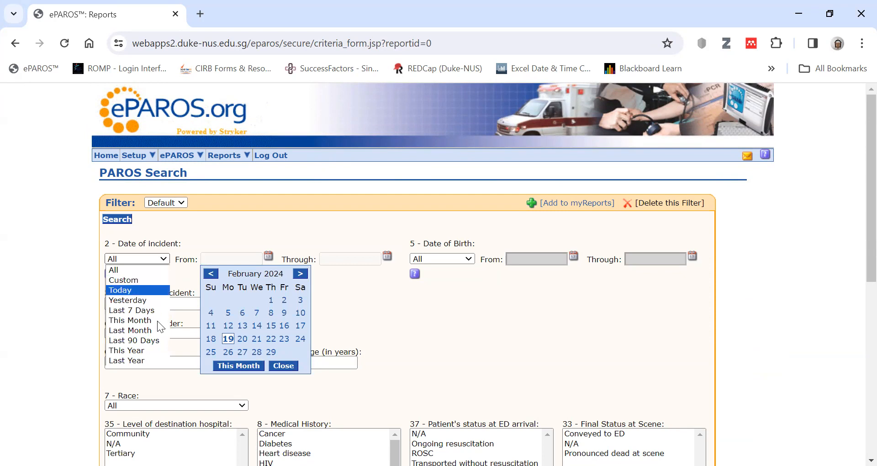
click(137, 320)
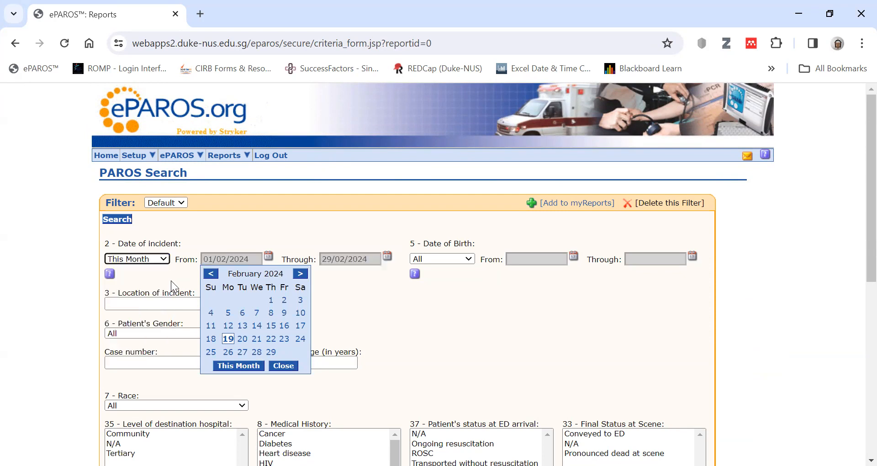
click(283, 365)
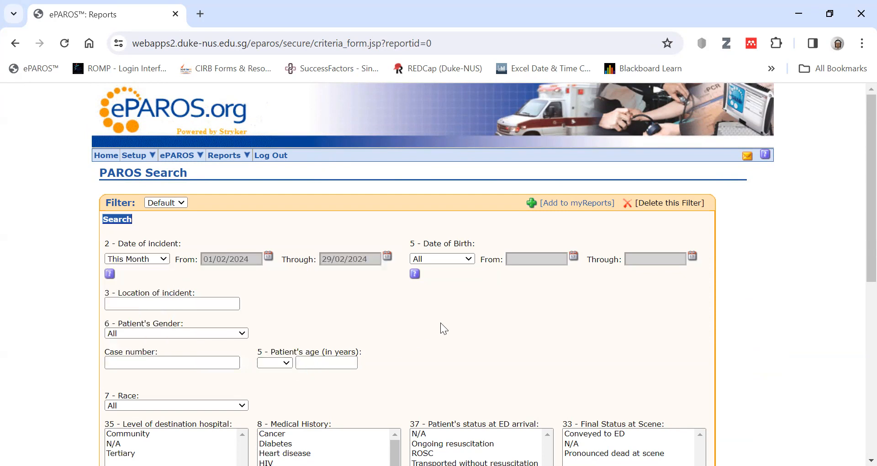
click(124, 220)
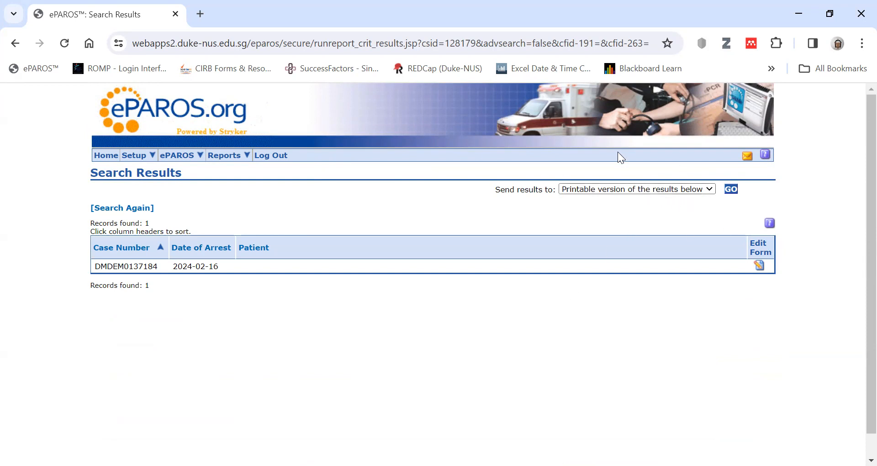
Export the search results with the Excel export of data option and save the file to the Desktop as DataExportParos.
click(658, 191)
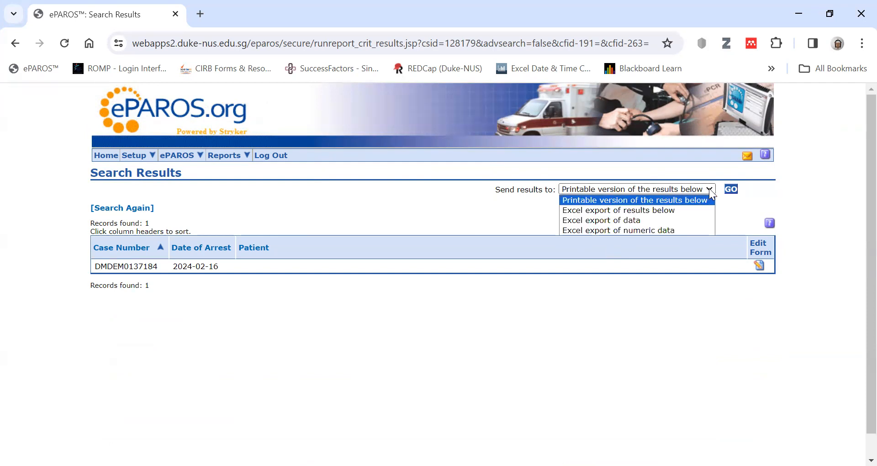
click(622, 221)
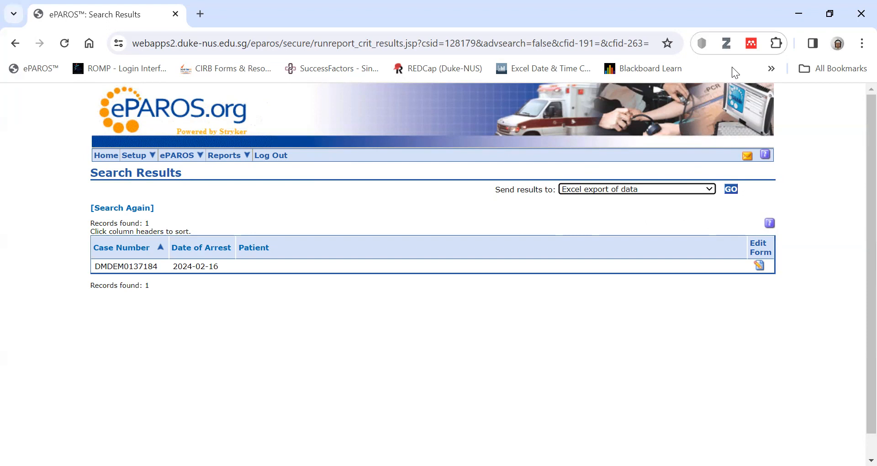
click(733, 188)
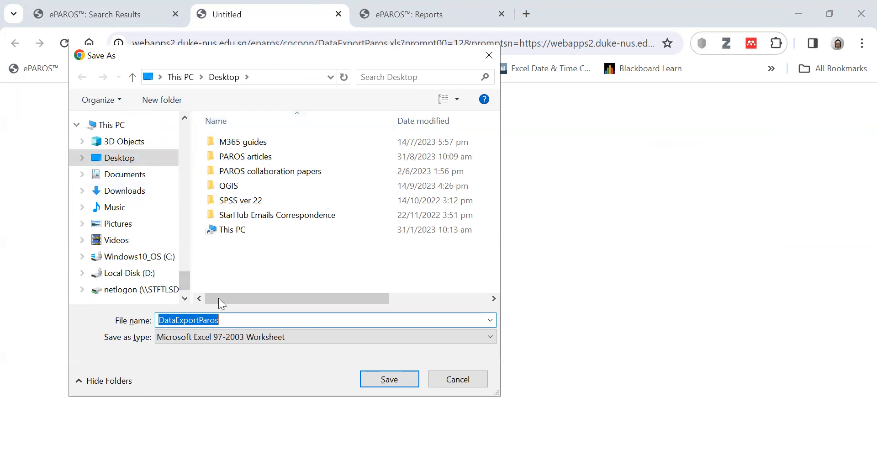
click(144, 157)
click(239, 319)
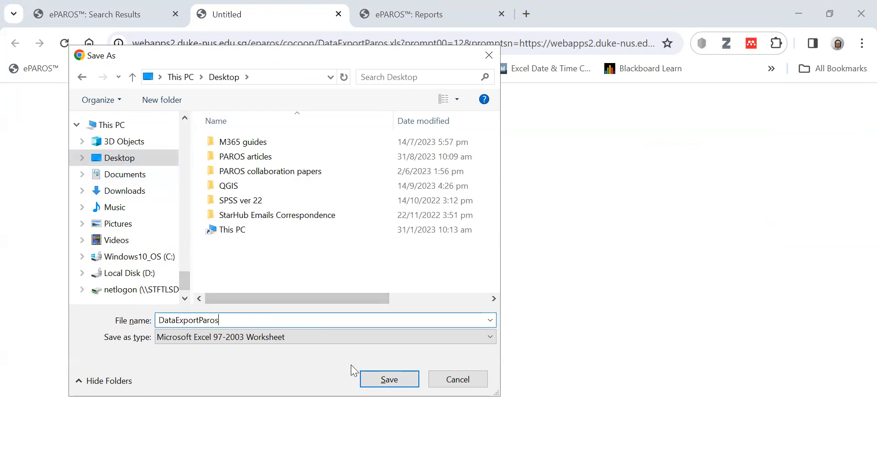
click(398, 380)
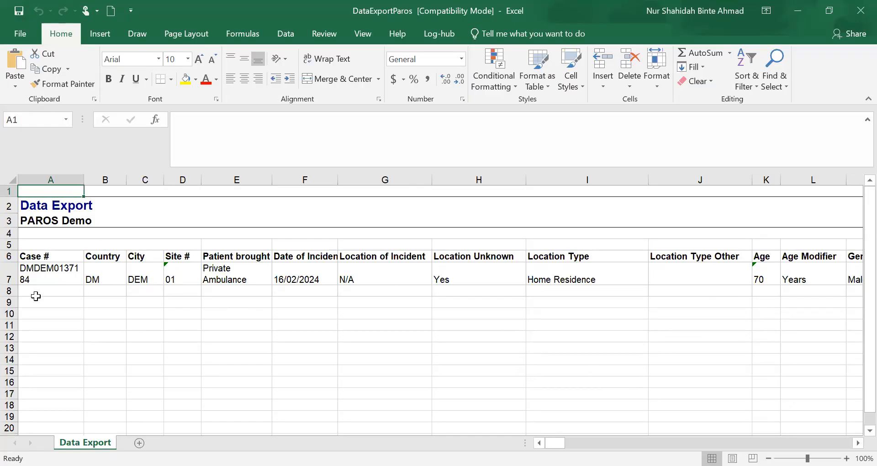
Examine the exported case row across its columns in the DataExportParos workbook in Excel.
click(9, 274)
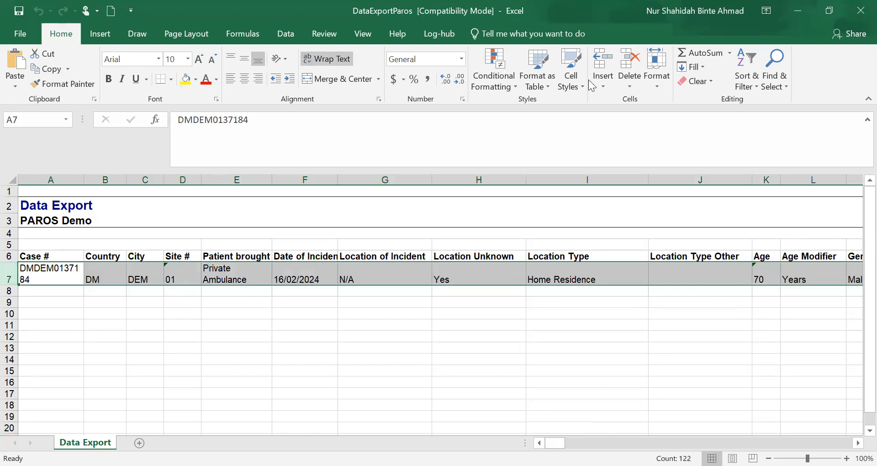
drag(555, 443, 628, 350)
click(617, 275)
drag(630, 437, 176, 375)
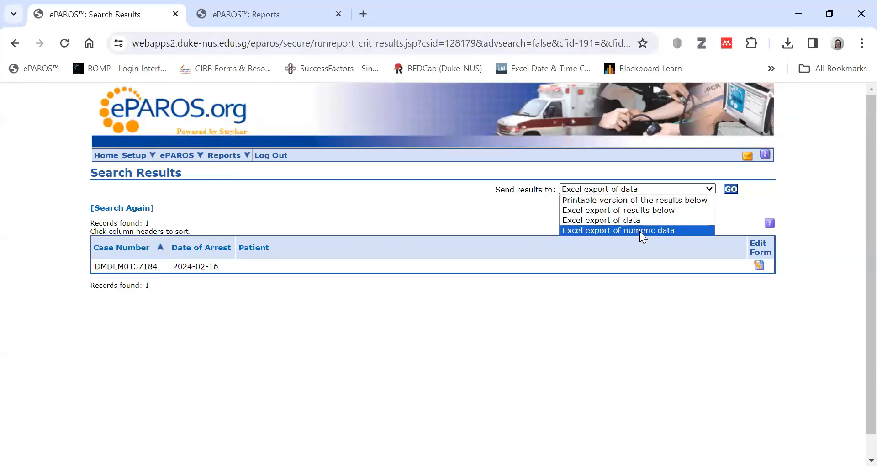
Return to the browser's search results and save an Excel export of numeric data as RawDataExportParos.
click(639, 231)
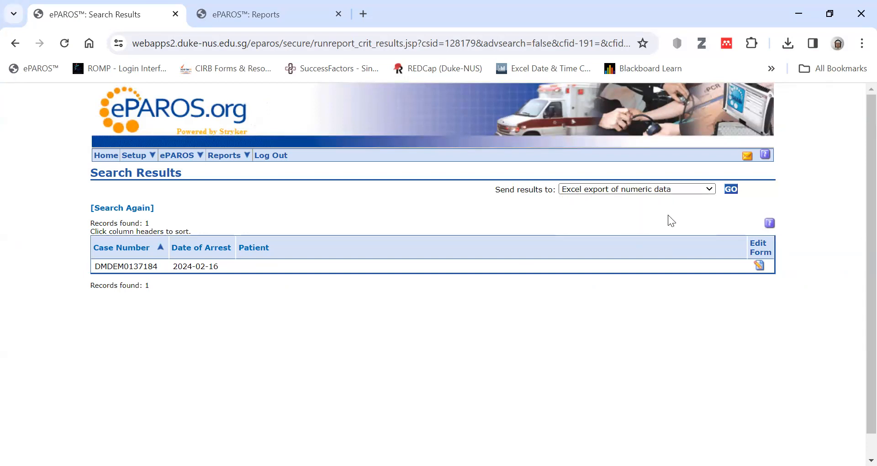
click(730, 191)
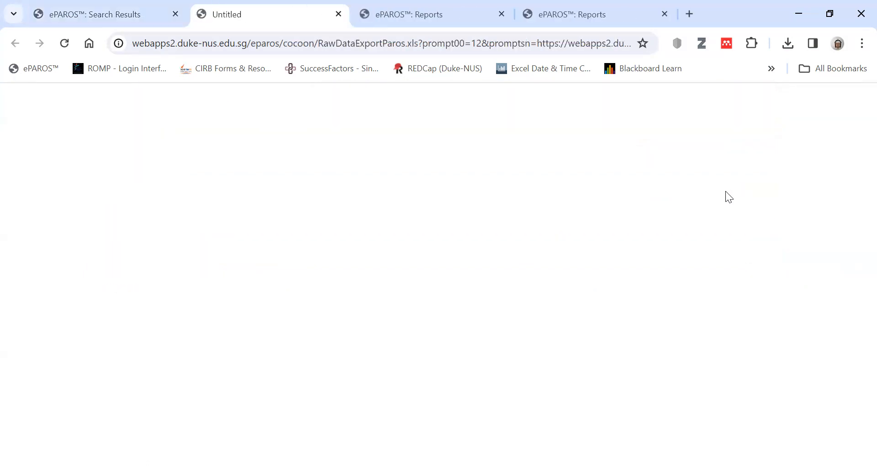
click(385, 379)
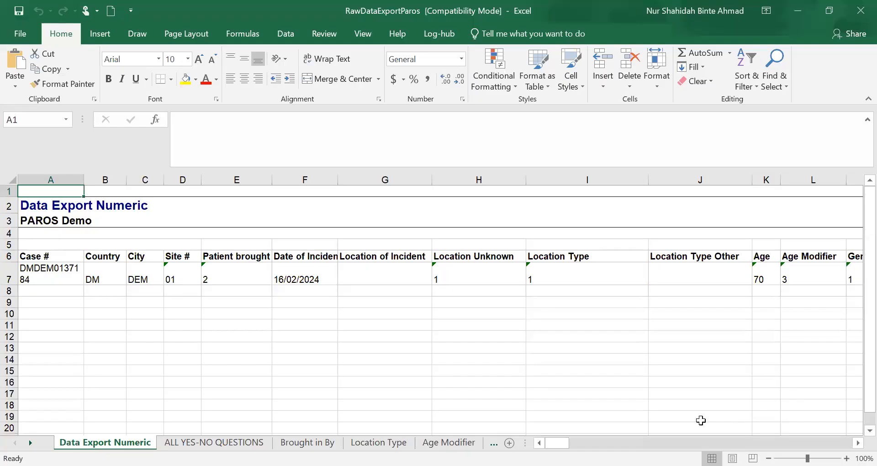
Examine the numeric-coded case row across the Data Export Numeric sheet of the RawDataExportParos workbook in Excel.
click(9, 273)
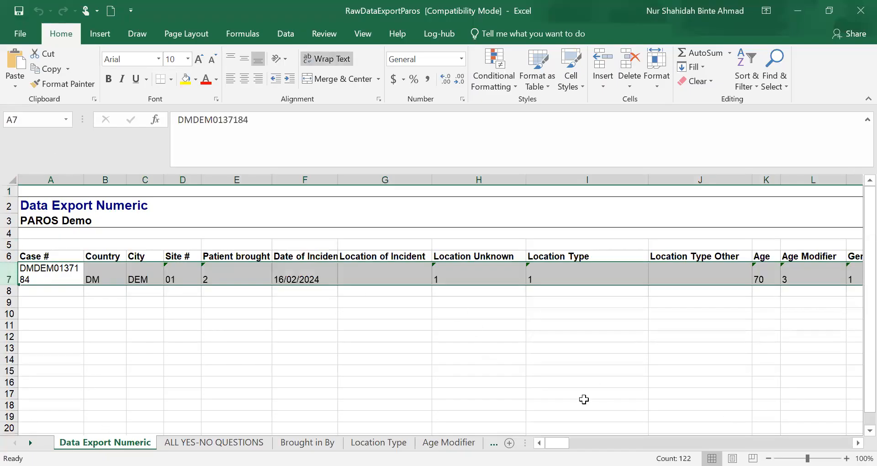
scroll(440, 311, right, 10)
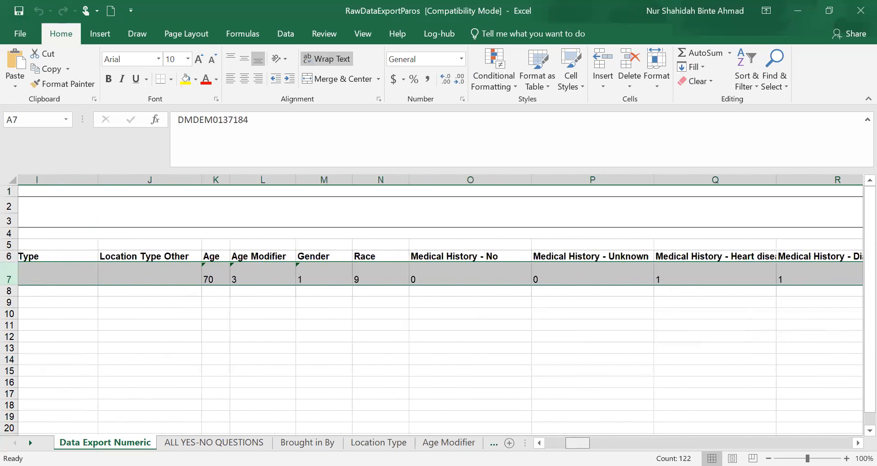
scroll(440, 310, right, 3)
scroll(440, 311, left, 10)
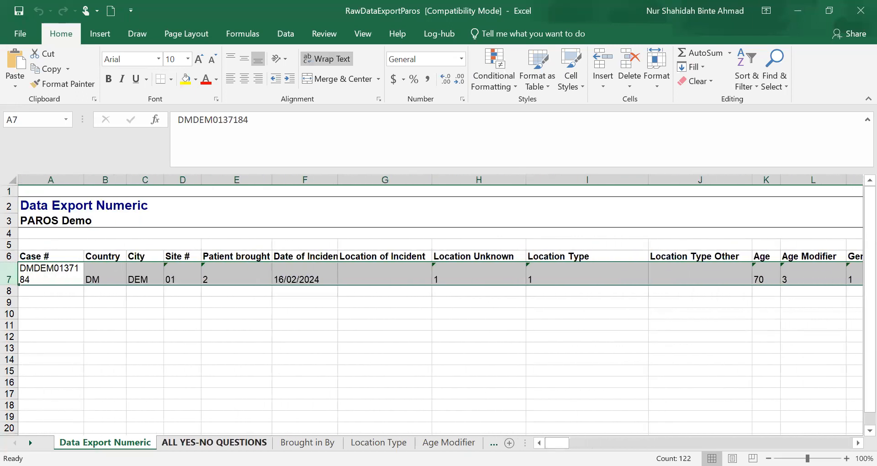
Examine the code legend sheets of the RawDataExportParos workbook, from ALL YES-NO QUESTIONS through Cause of Arrest.
click(214, 442)
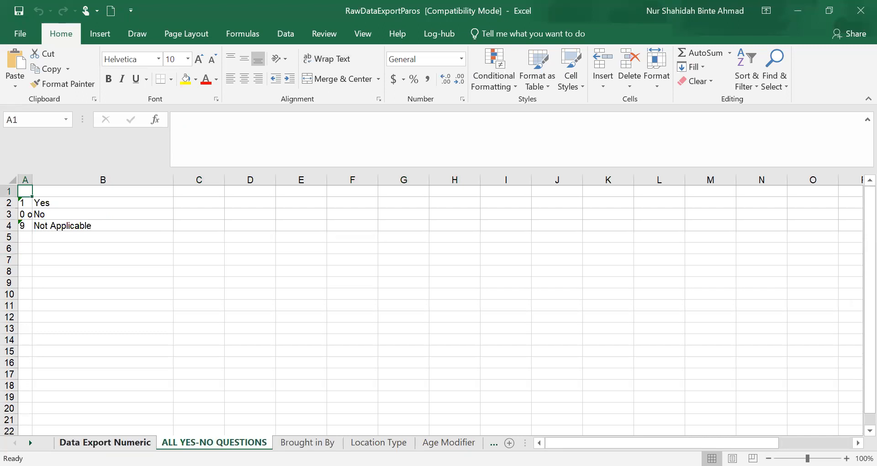
click(307, 442)
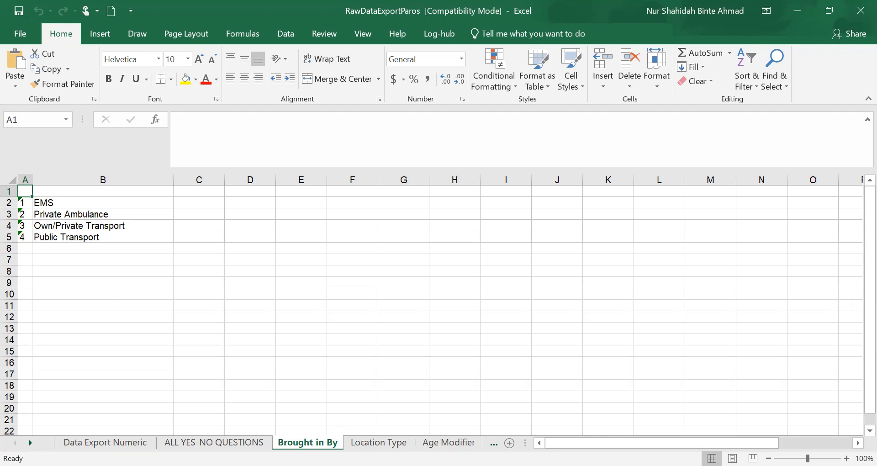
click(379, 442)
key(ctrl+Page_Down)
key(ctrl+Page_Down)
key(ctrl+Page_Down)
key(ctrl+Page_Down)
key(ctrl+Page_Down)
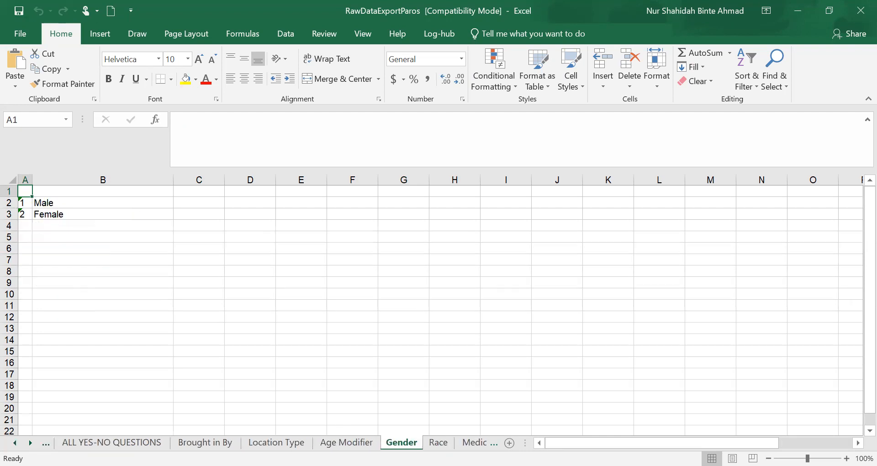
key(ctrl+Page_Down)
key(ctrl+Page_Down)
key(ctrl+Page_Down)
key(ctrl+Page_Down)
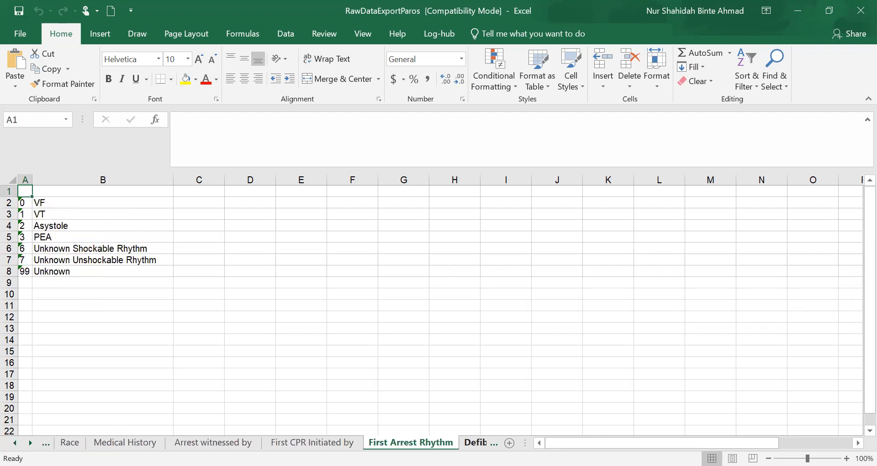
key(ctrl+Page_Down)
key(ctrl+Page_Down)
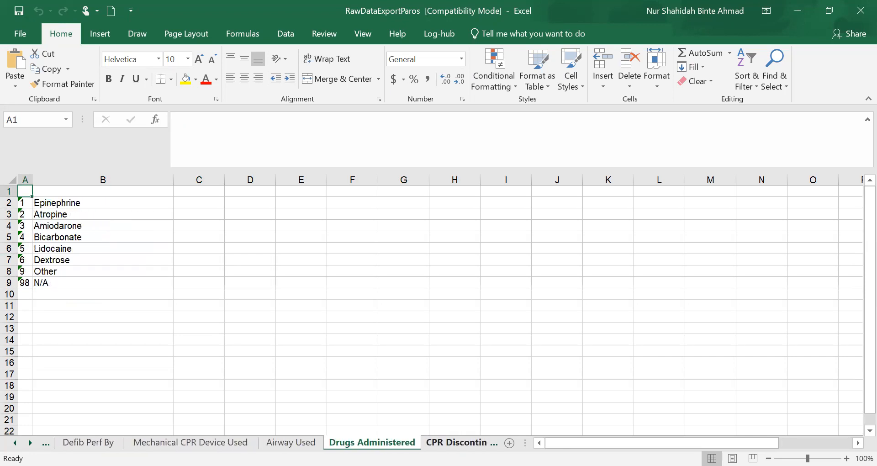
key(ctrl+Page_Down)
key(ctrl+Page_Down)
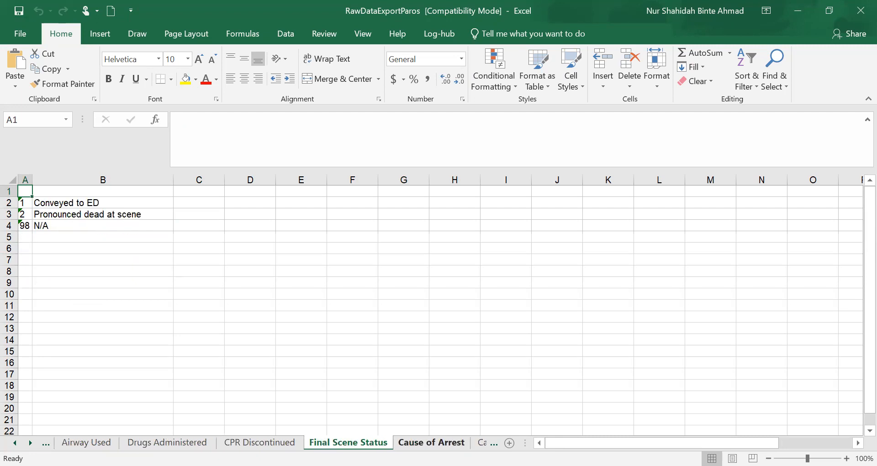
key(ctrl+Page_Down)
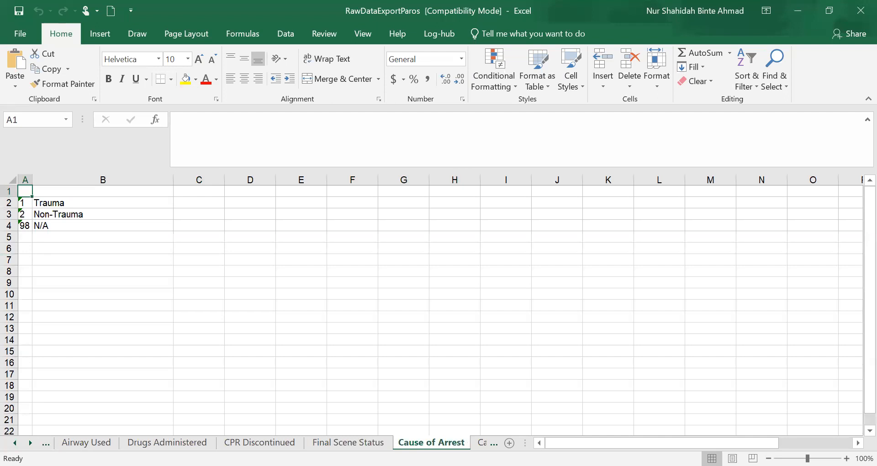
Return to the Data Export Numeric sheet and deselect the case row by selecting cell I13.
click(15, 443)
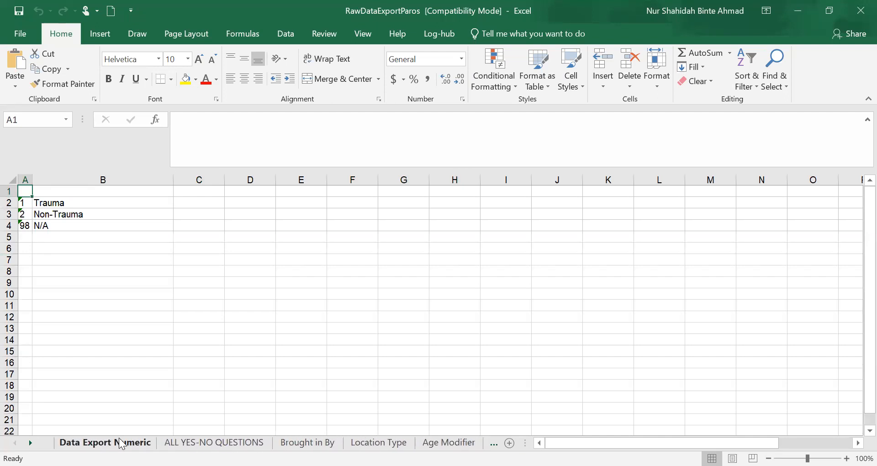
click(121, 442)
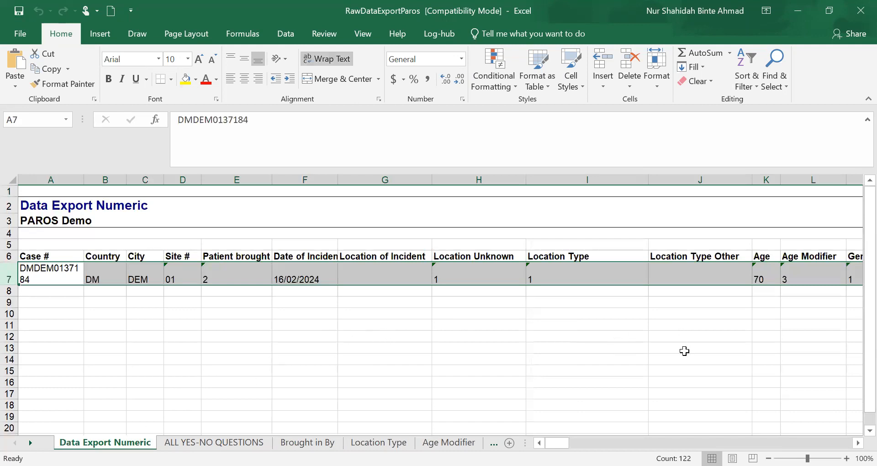
click(577, 352)
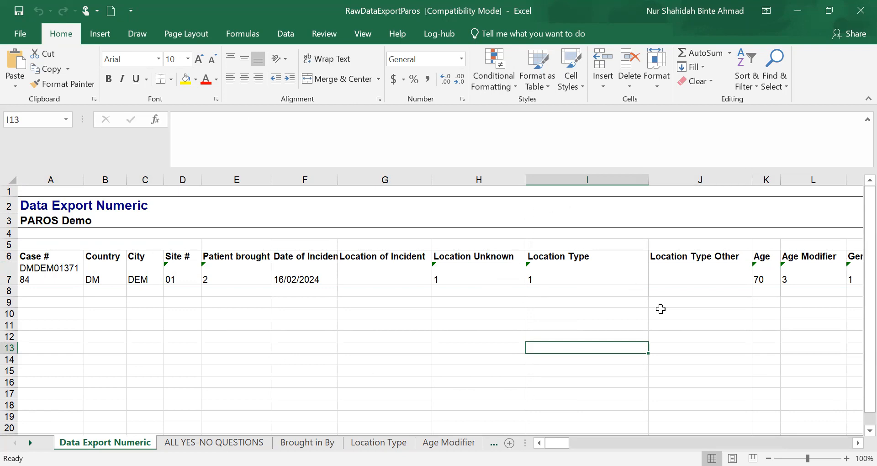
click(505, 62)
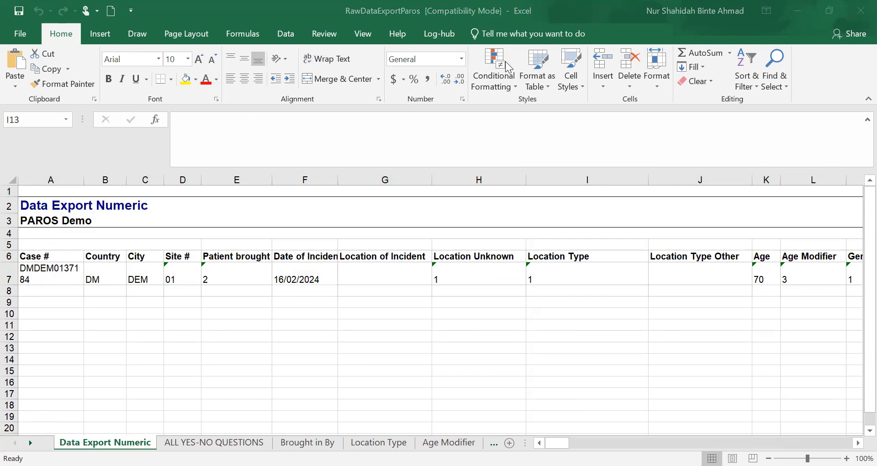
Switch to the ePAROS browser window and use Dashboard Builder to add the Data Collection - Incomplete Forms By Hospital (DataGrid) item to myDashboard Main.
key(alt+Tab)
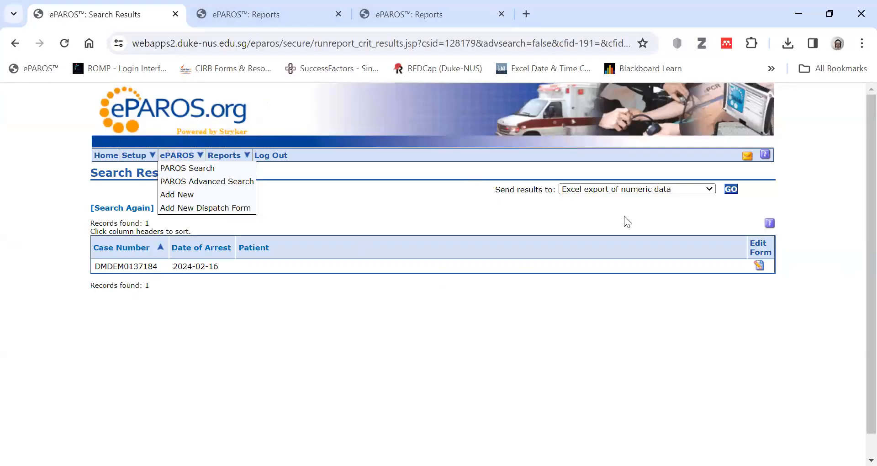
click(105, 156)
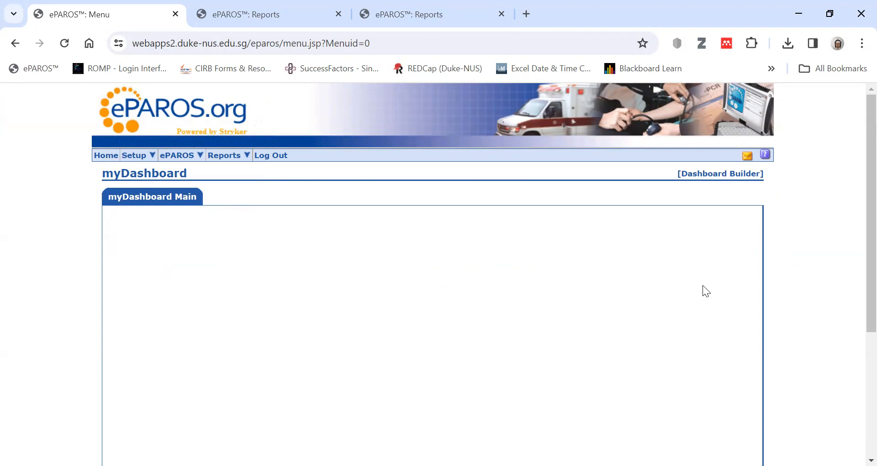
mouse_move(138, 157)
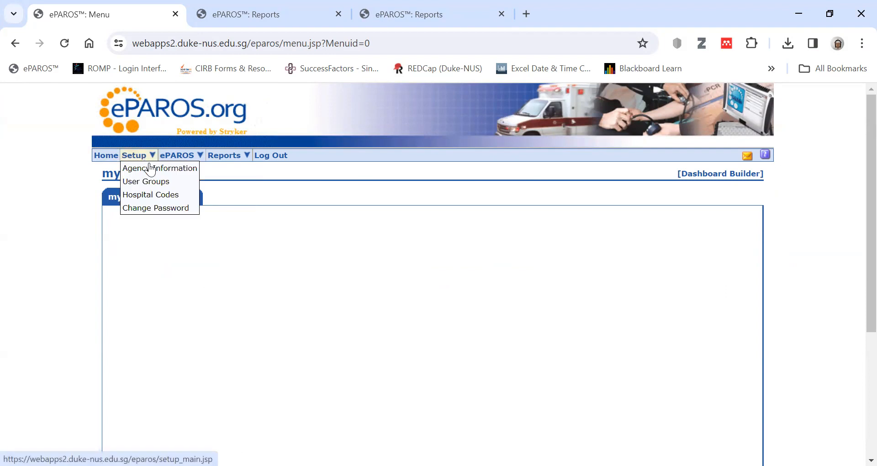
click(758, 174)
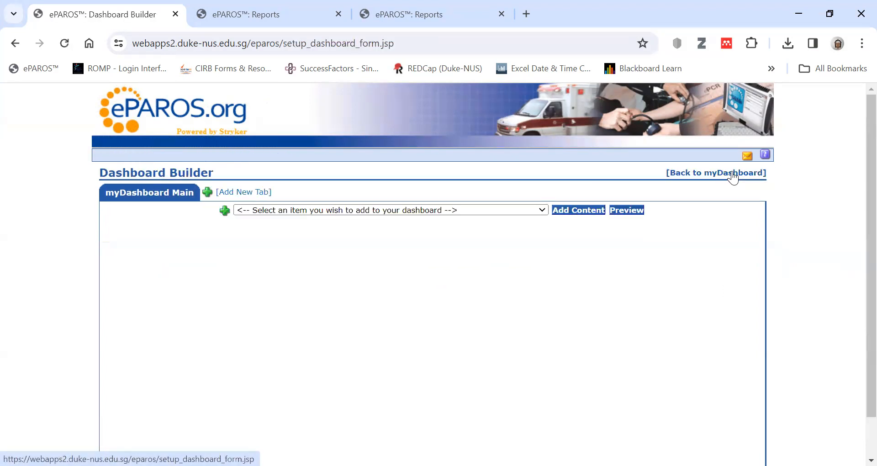
click(497, 210)
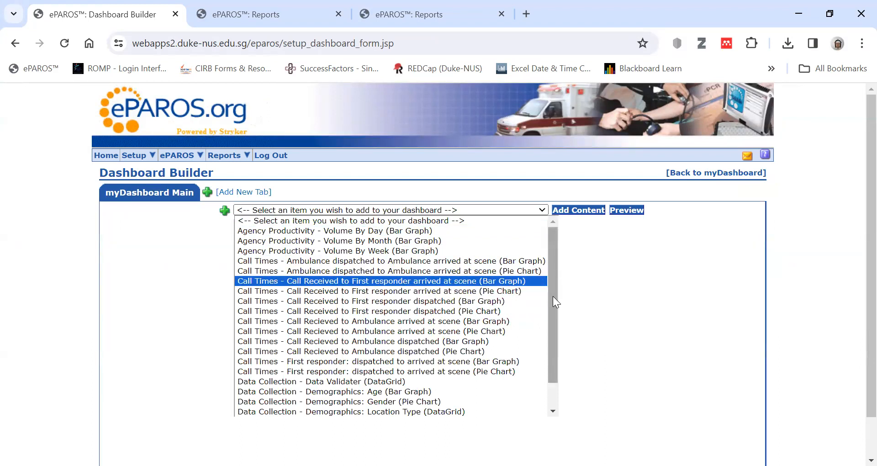
scroll(552, 300, down, 1)
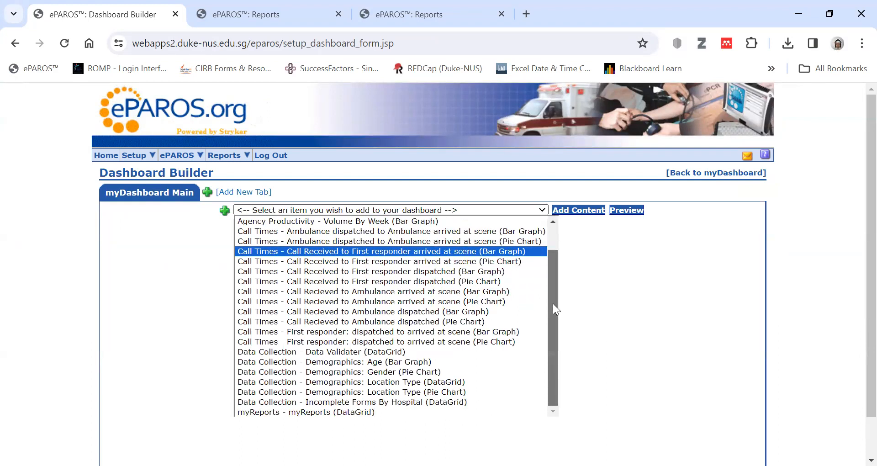
click(359, 403)
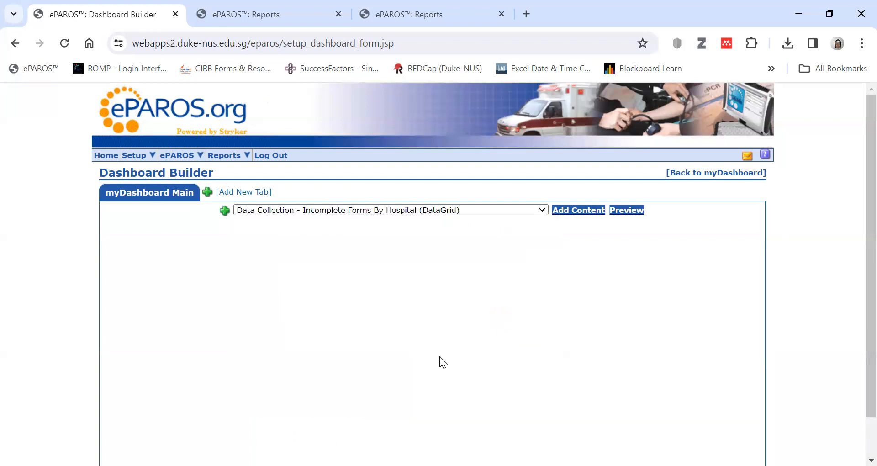
click(578, 210)
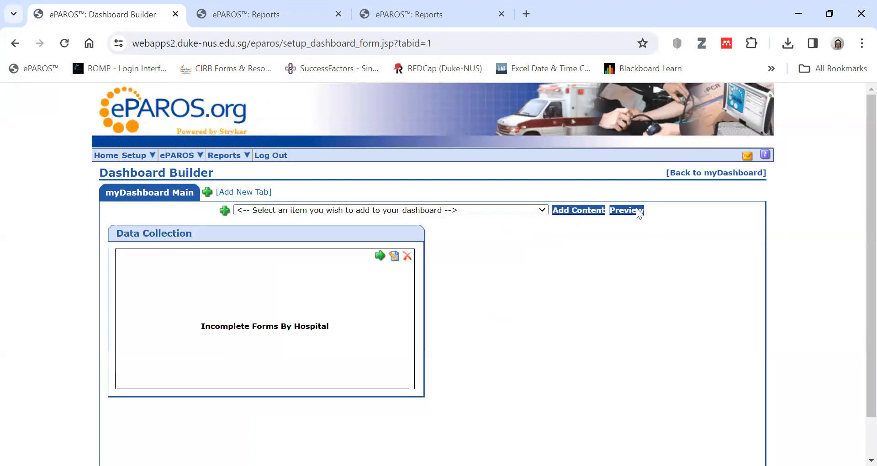
Go back to myDashboard, view the incomplete forms list for PAROS Demo Hospital, and return to the home page.
click(702, 173)
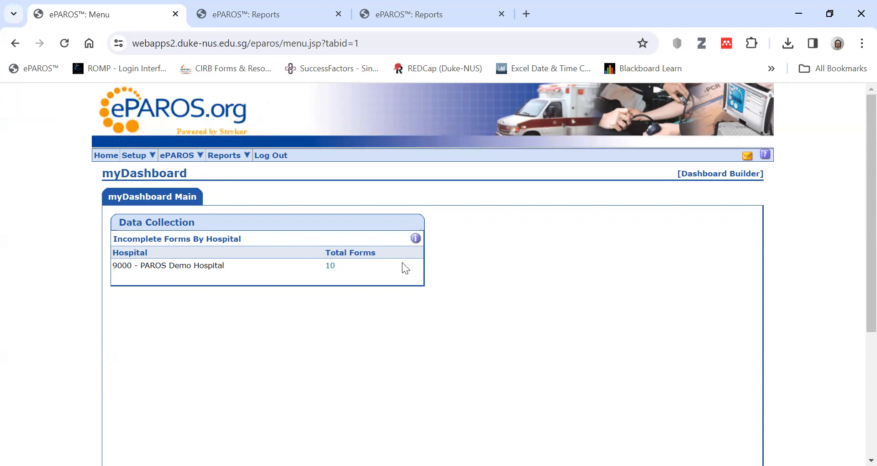
click(334, 266)
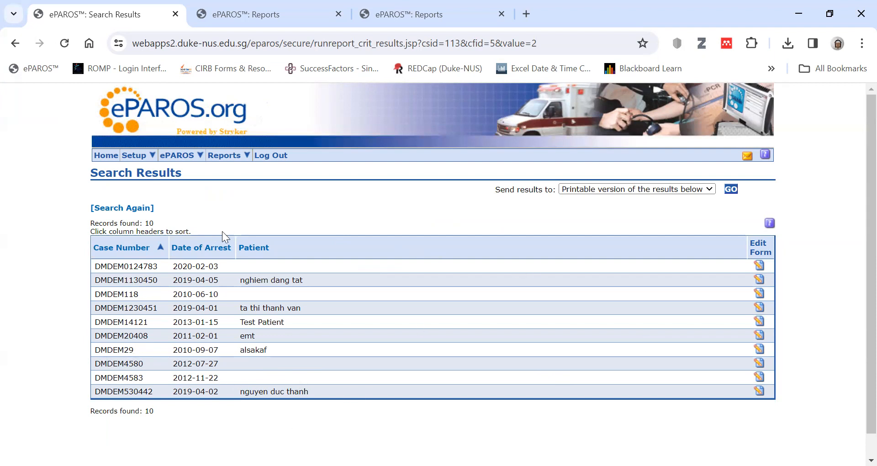
click(111, 158)
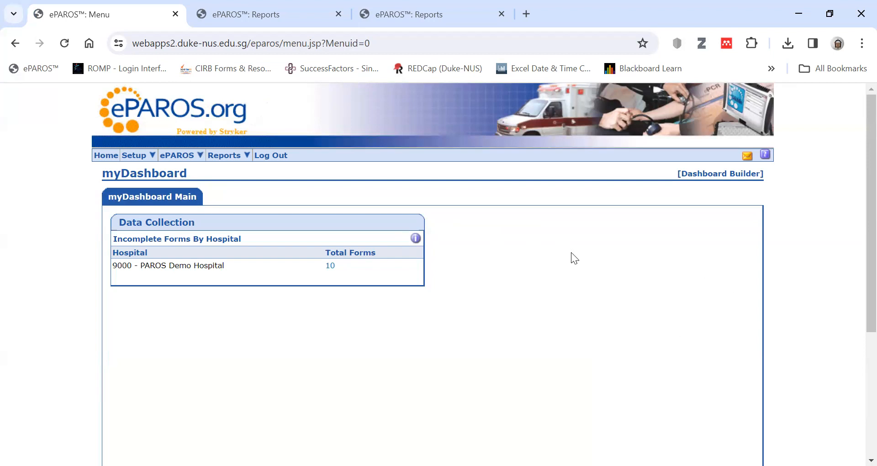
Generate the Utstein Survival Report with date of incident All, data type Non-Traumatic Cases and brought in by All Cases, and view its first page.
mouse_move(231, 161)
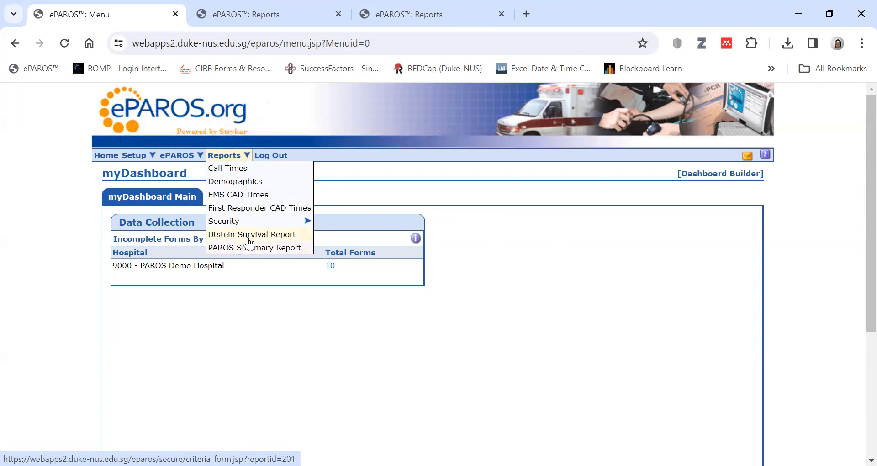
click(284, 235)
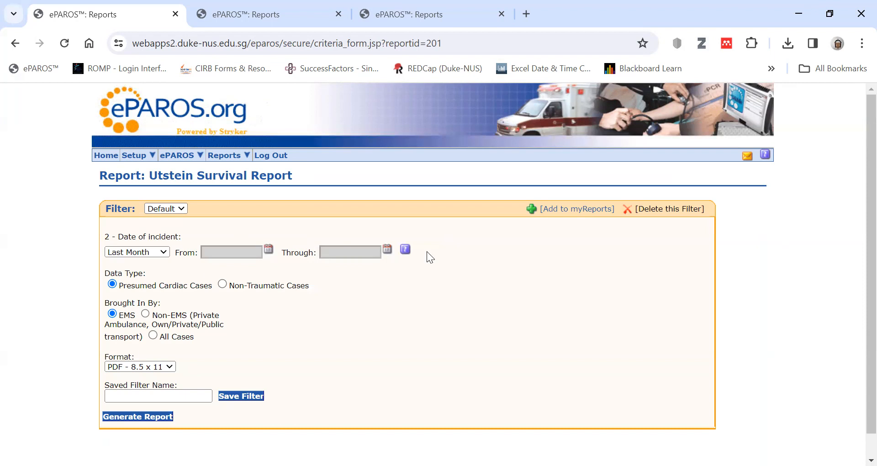
click(154, 255)
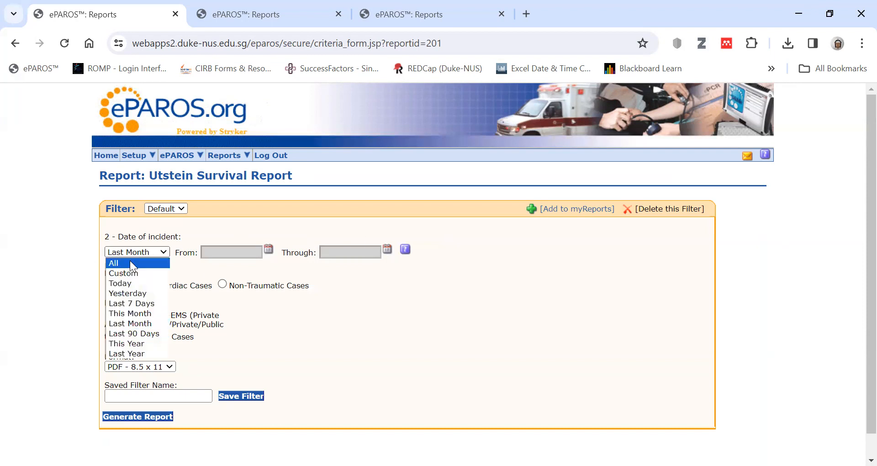
click(129, 262)
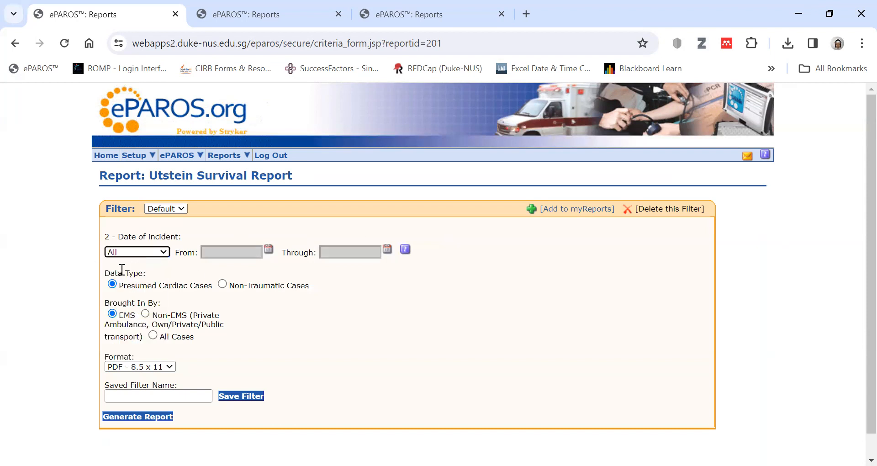
click(223, 284)
scroll(375, 285, down, 1)
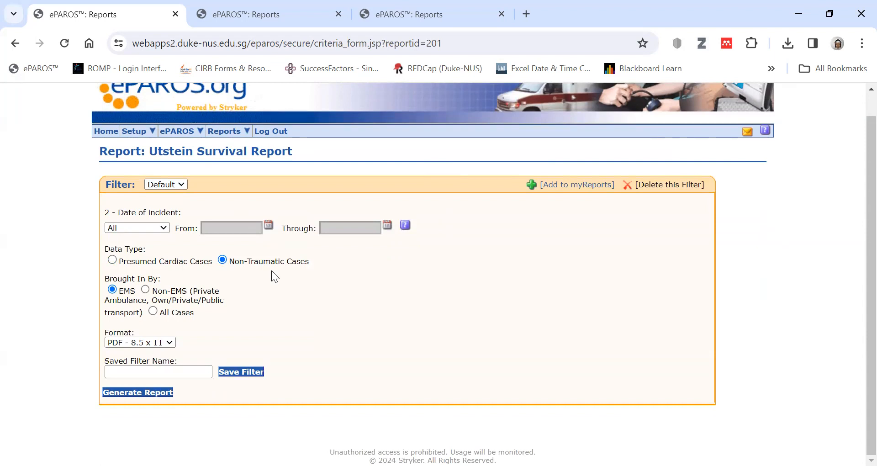
click(154, 312)
click(140, 392)
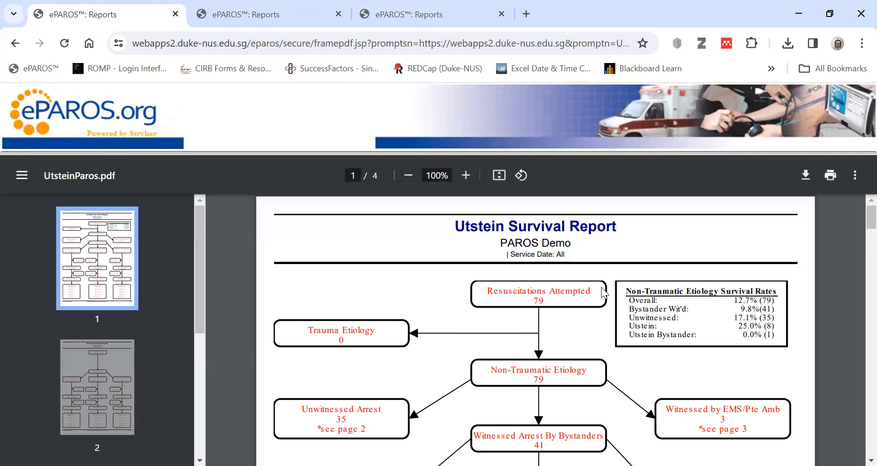
scroll(637, 296, down, 2)
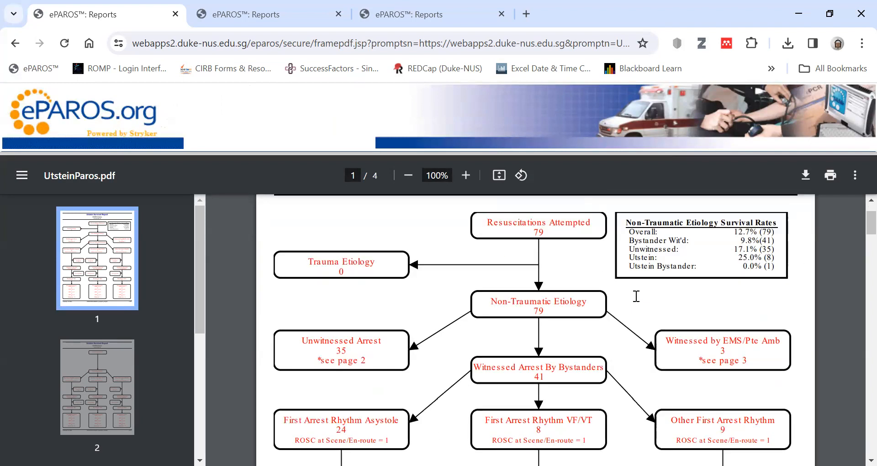
scroll(622, 298, up, 2)
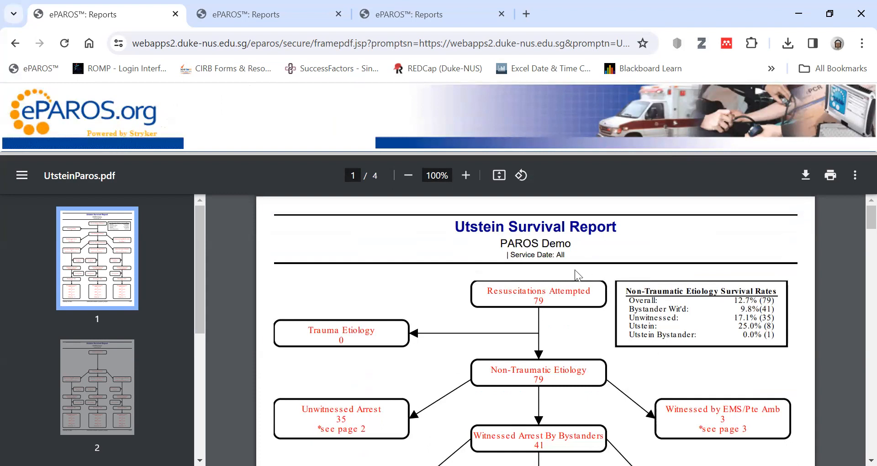
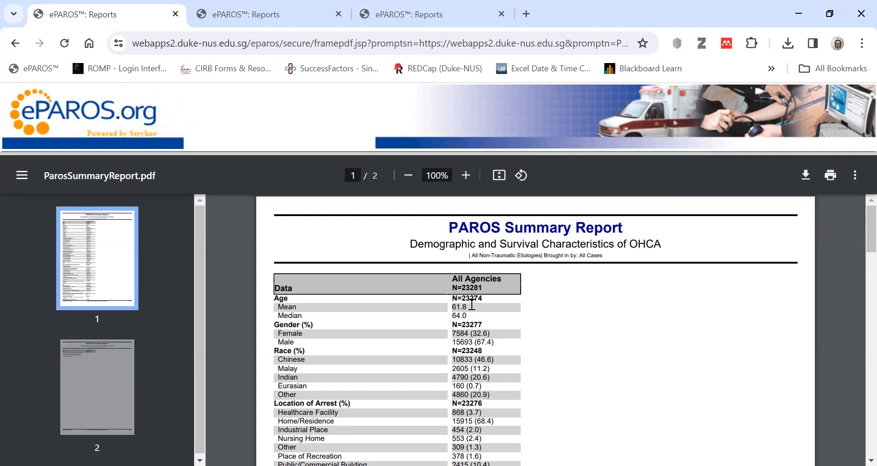
Examine both pages of the PAROS Summary Report, including the demographic, arrest rhythm and Utstein survival rows.
scroll(362, 337, down, 3)
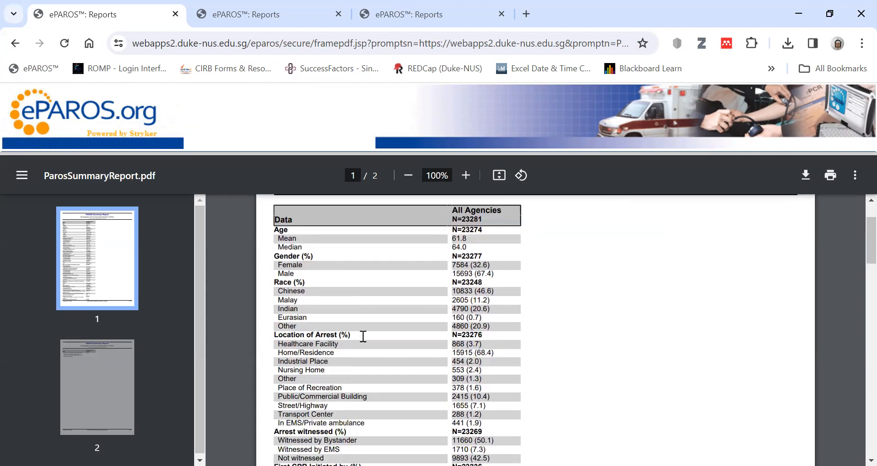
scroll(370, 352, down, 5)
scroll(497, 370, down, 6)
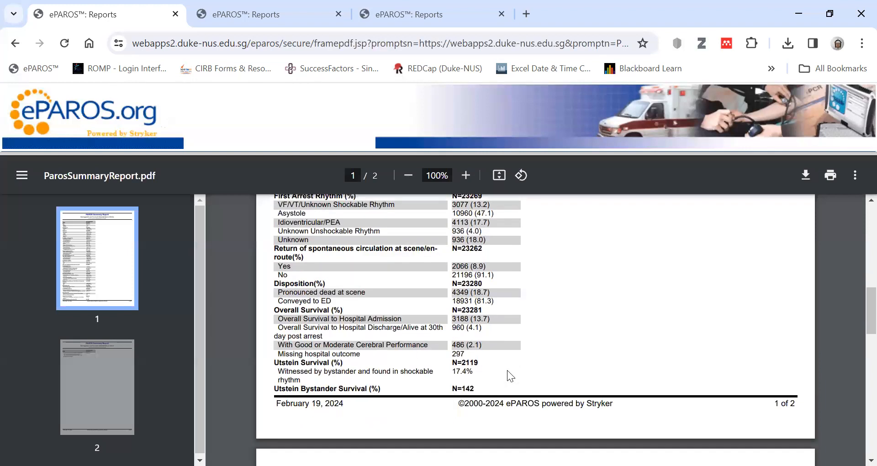
drag(275, 362, 497, 361)
click(469, 369)
triple_click(396, 368)
scroll(551, 369, down, 5)
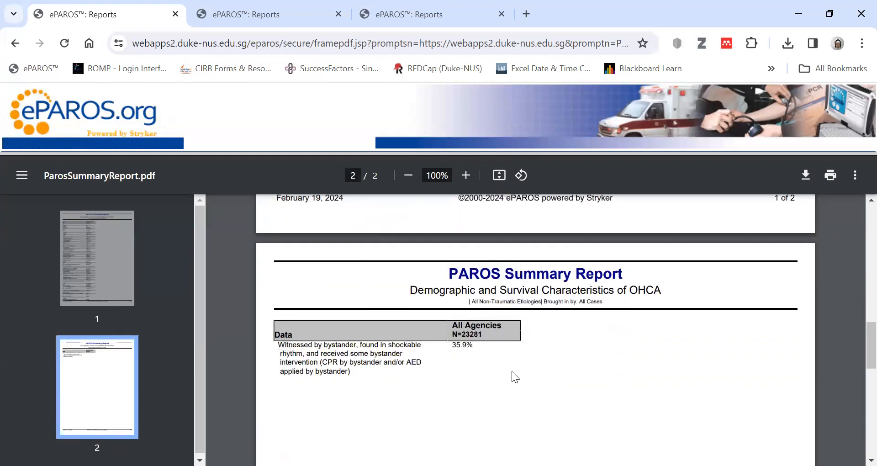
scroll(511, 371, up, 15)
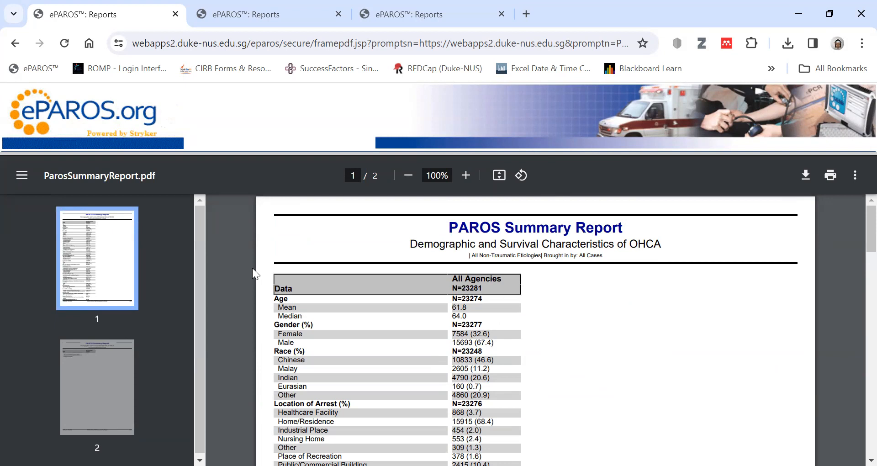
Return to the home page and generate the PAROS Summary Report as PDF for all incident dates, brought in by All Cases, data type Non-Traumatic Cases.
click(15, 43)
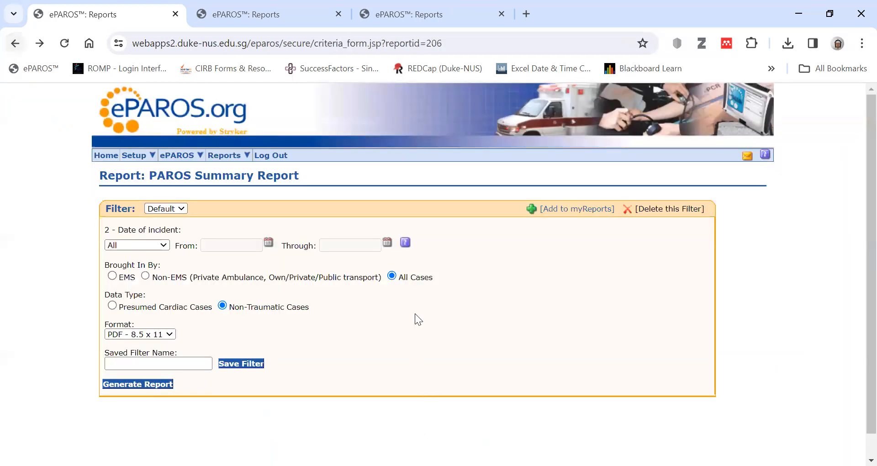
click(105, 157)
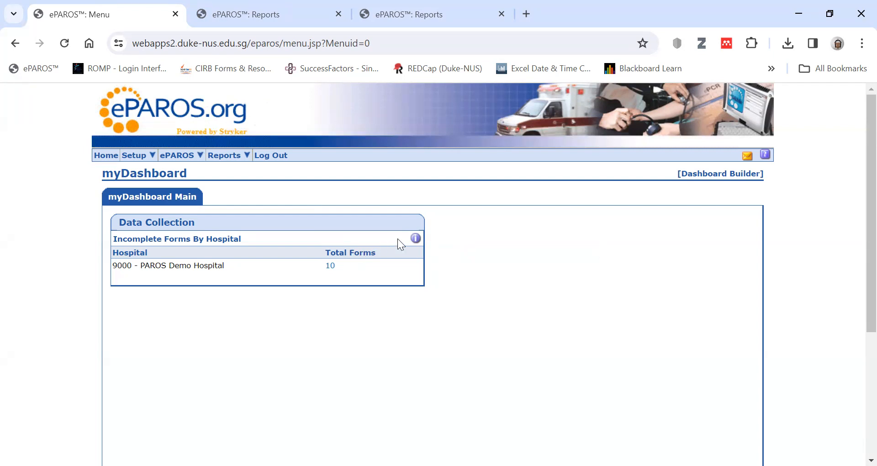
mouse_move(224, 158)
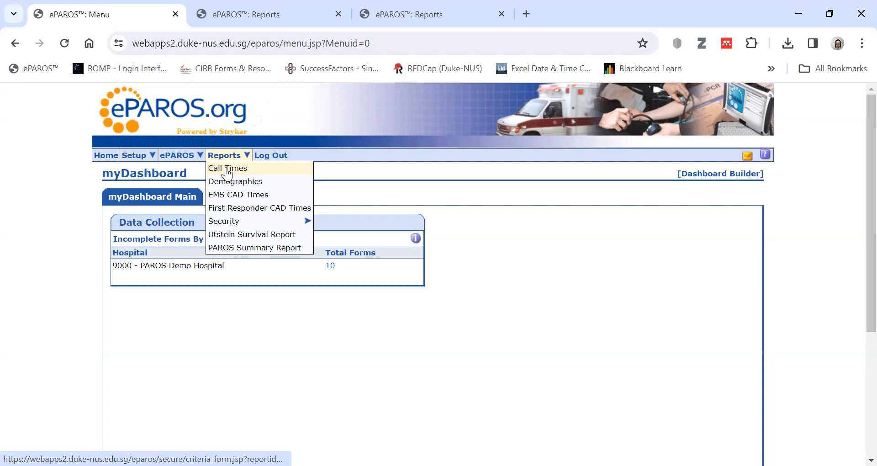
click(249, 247)
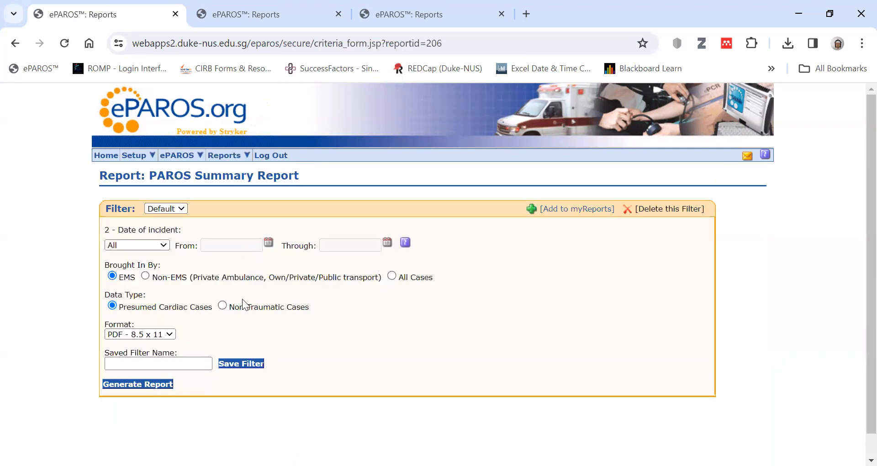
click(233, 307)
click(172, 384)
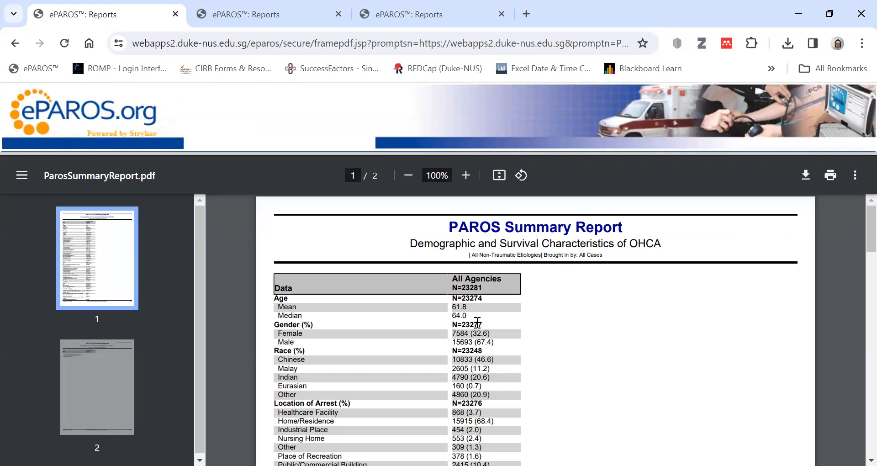
Examine the case totals for Location of Arrest, Arrest witnessed and First CPR Initiated by in the PAROS Summary Report.
scroll(500, 351, down, 3)
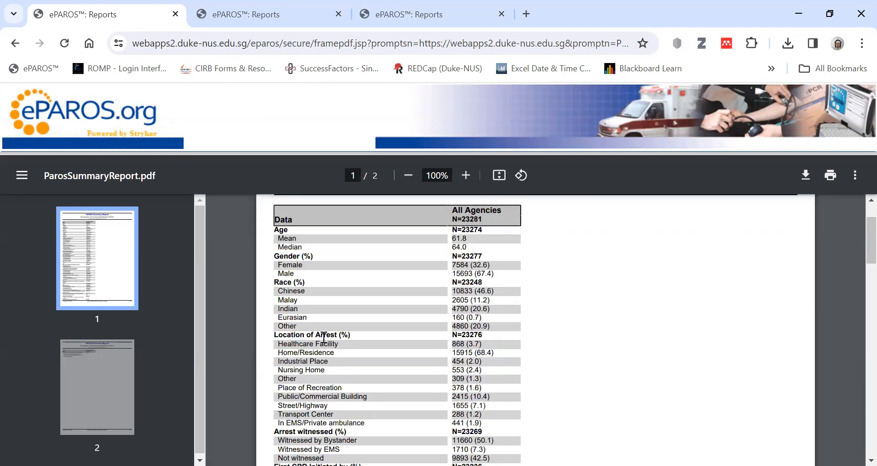
drag(270, 335, 342, 336)
click(460, 333)
drag(449, 332, 467, 332)
click(500, 368)
scroll(498, 374, down, 1)
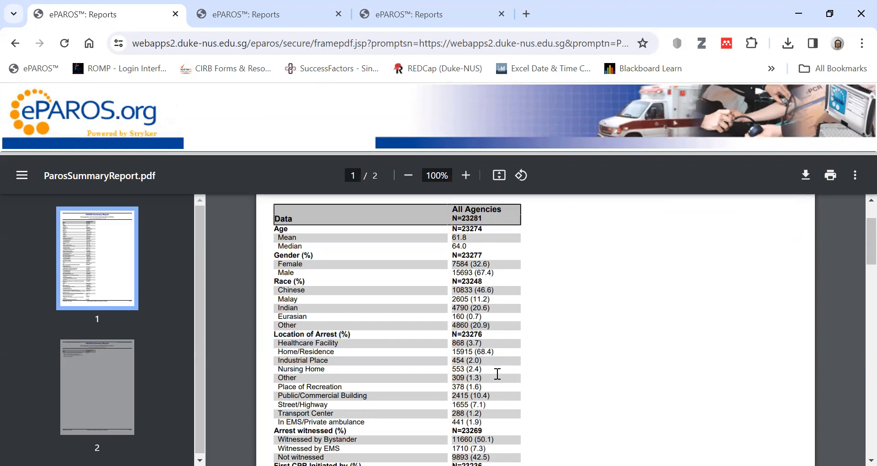
scroll(498, 374, down, 3)
drag(484, 362, 461, 363)
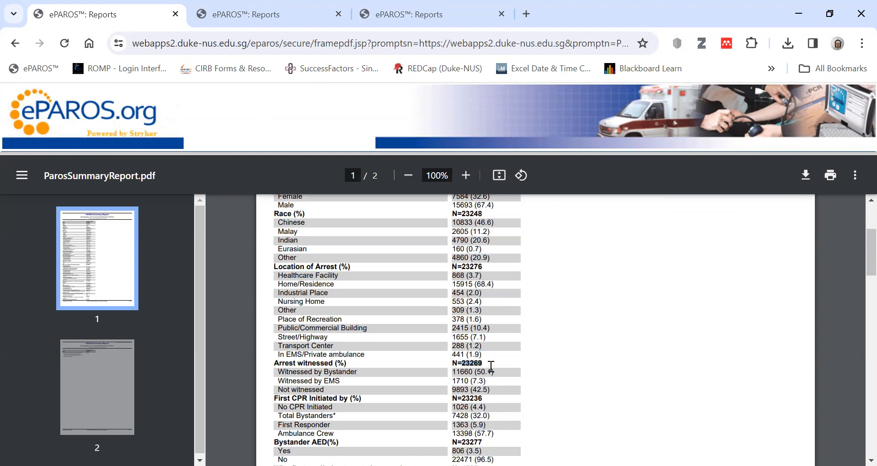
drag(465, 395, 482, 395)
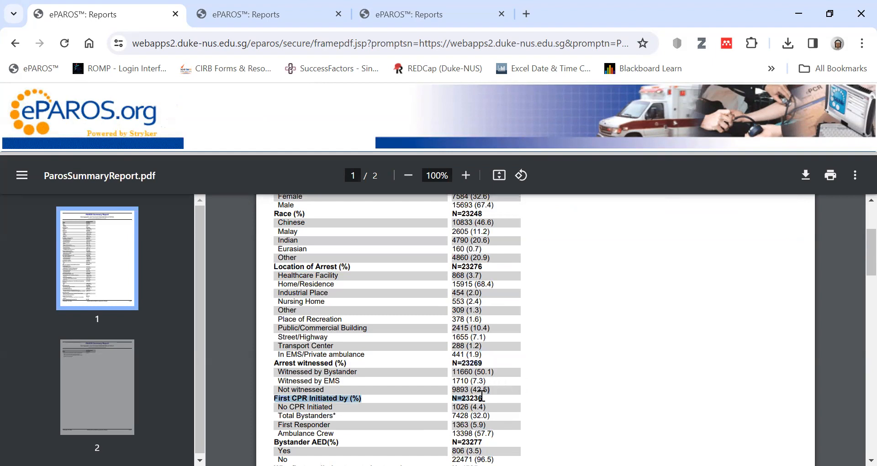
click(502, 397)
Review the Bystander AED, defibrillation and First Arrest Rhythm rows of the summary report, and return to the home page.
scroll(501, 397, down, 3)
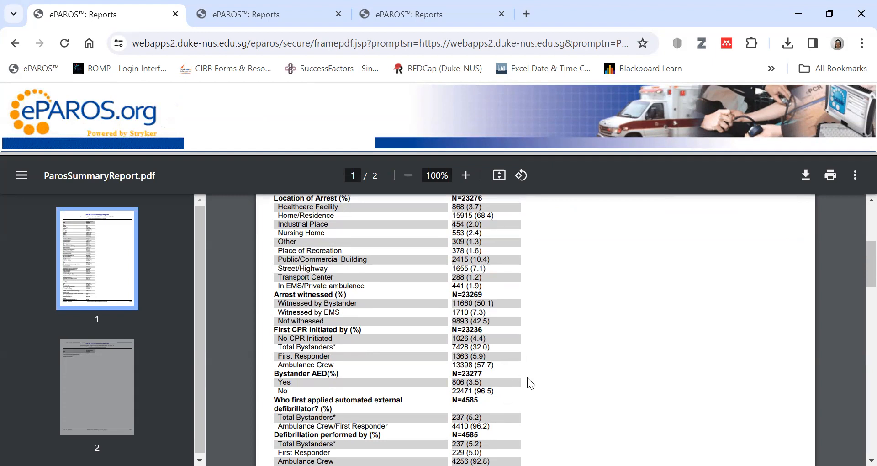
scroll(528, 379, down, 3)
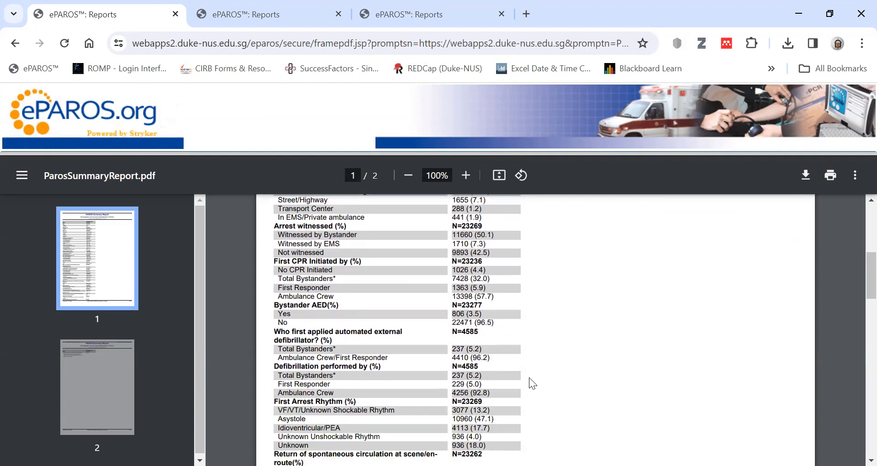
triple_click(488, 366)
click(485, 366)
scroll(508, 335, down, 3)
scroll(509, 335, up, 10)
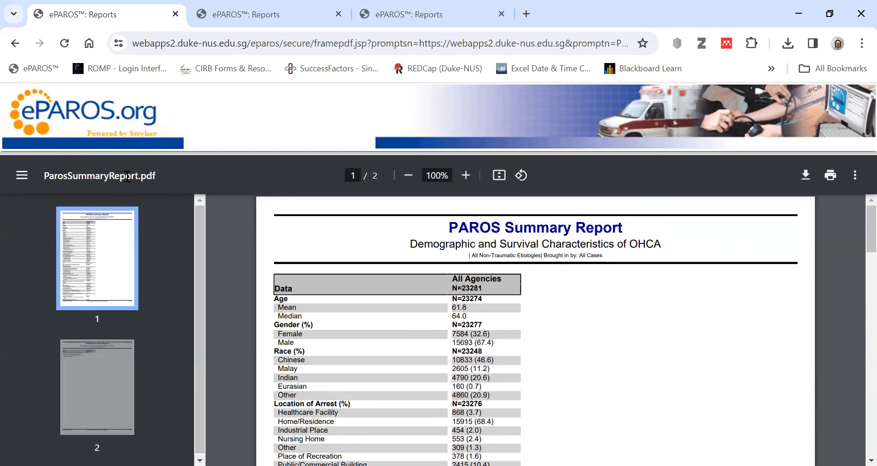
click(15, 42)
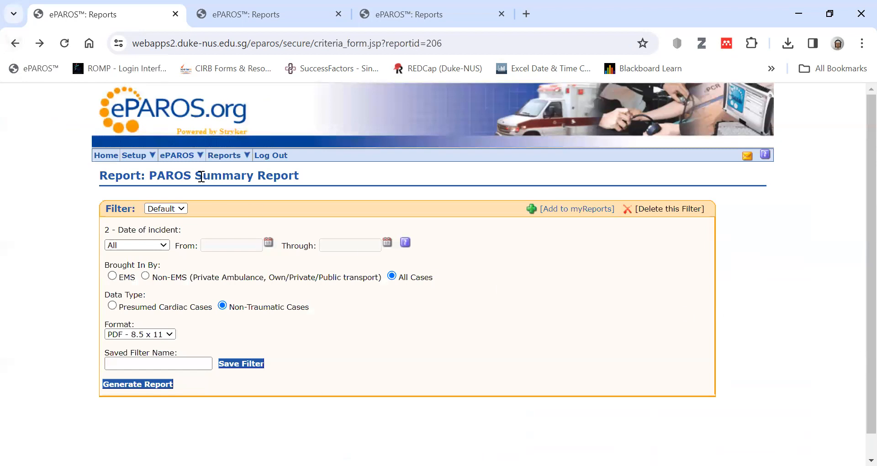
click(106, 155)
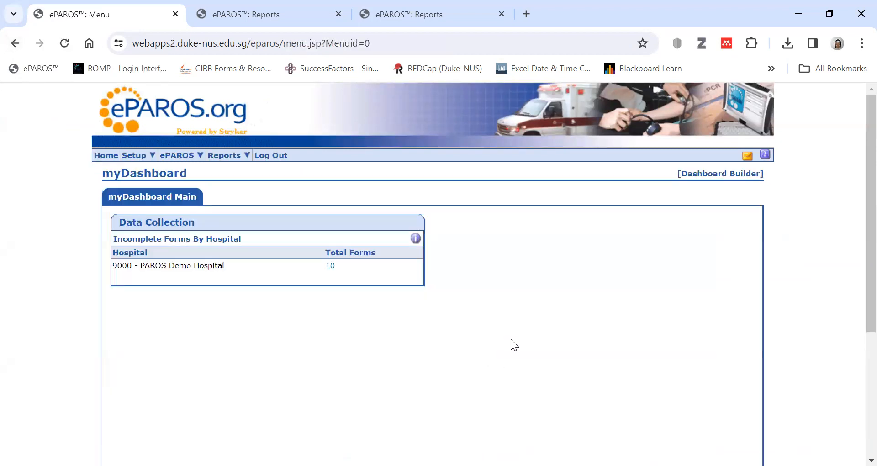